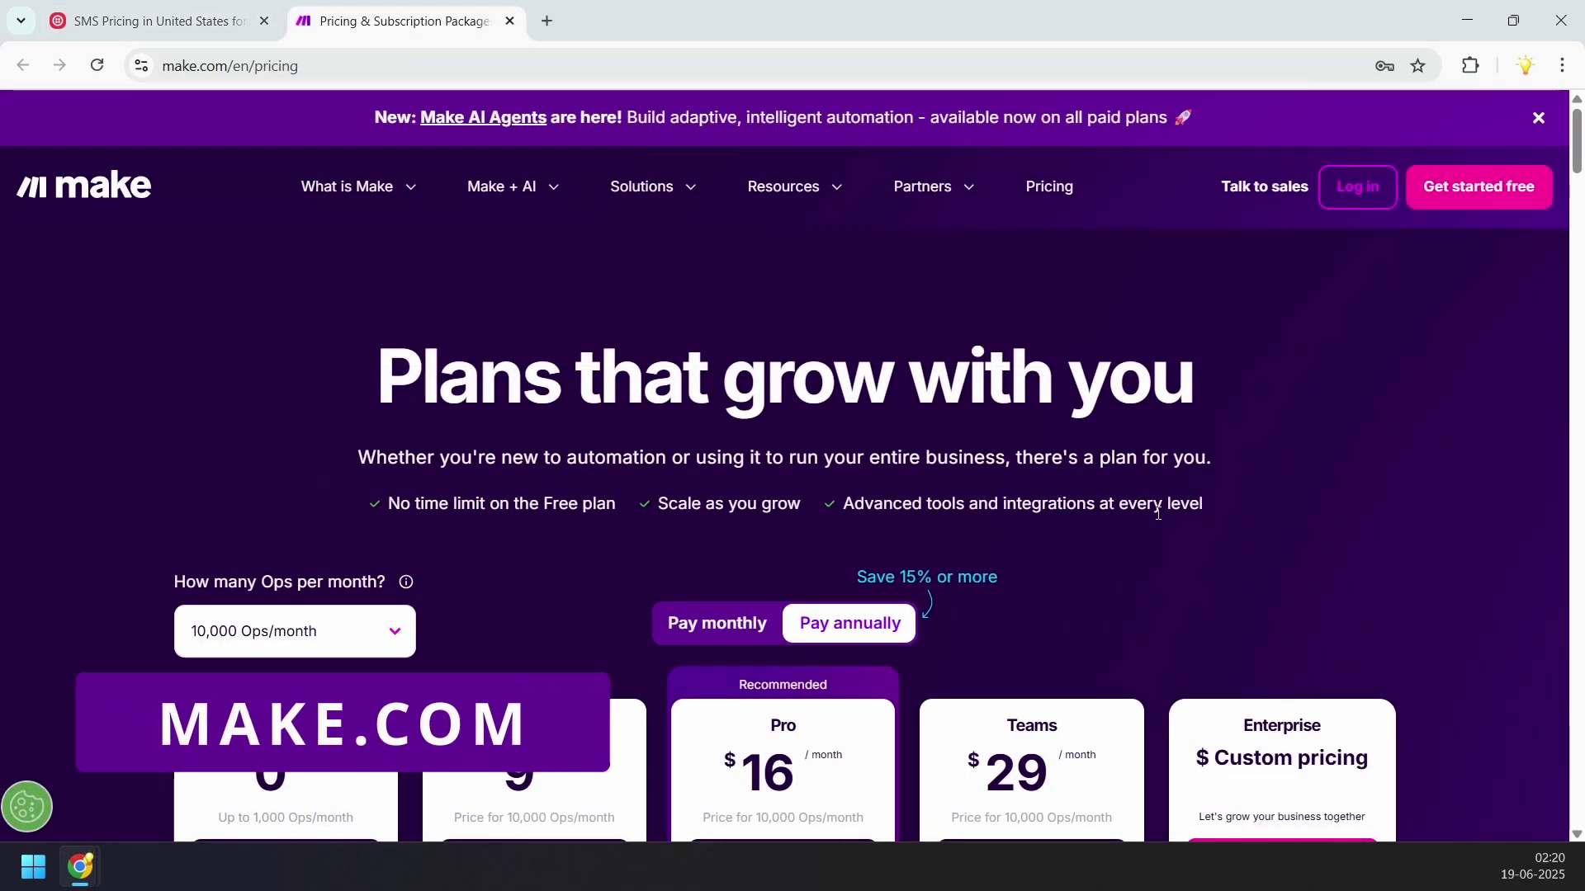
scroll(1156, 513, "down", 4)
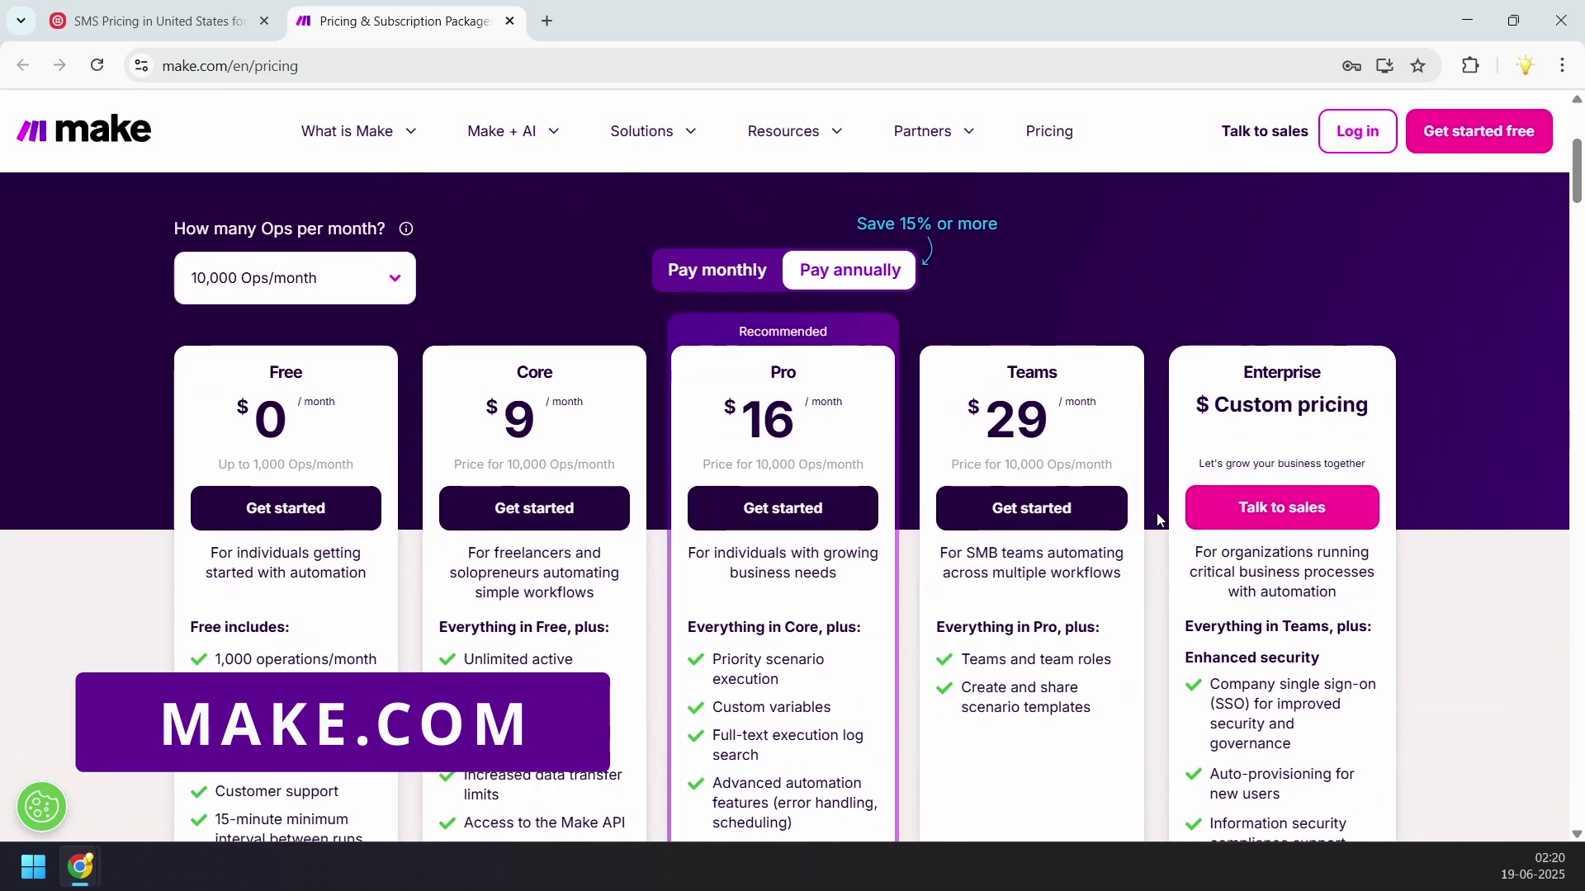
scroll(1158, 516, "down", 1)
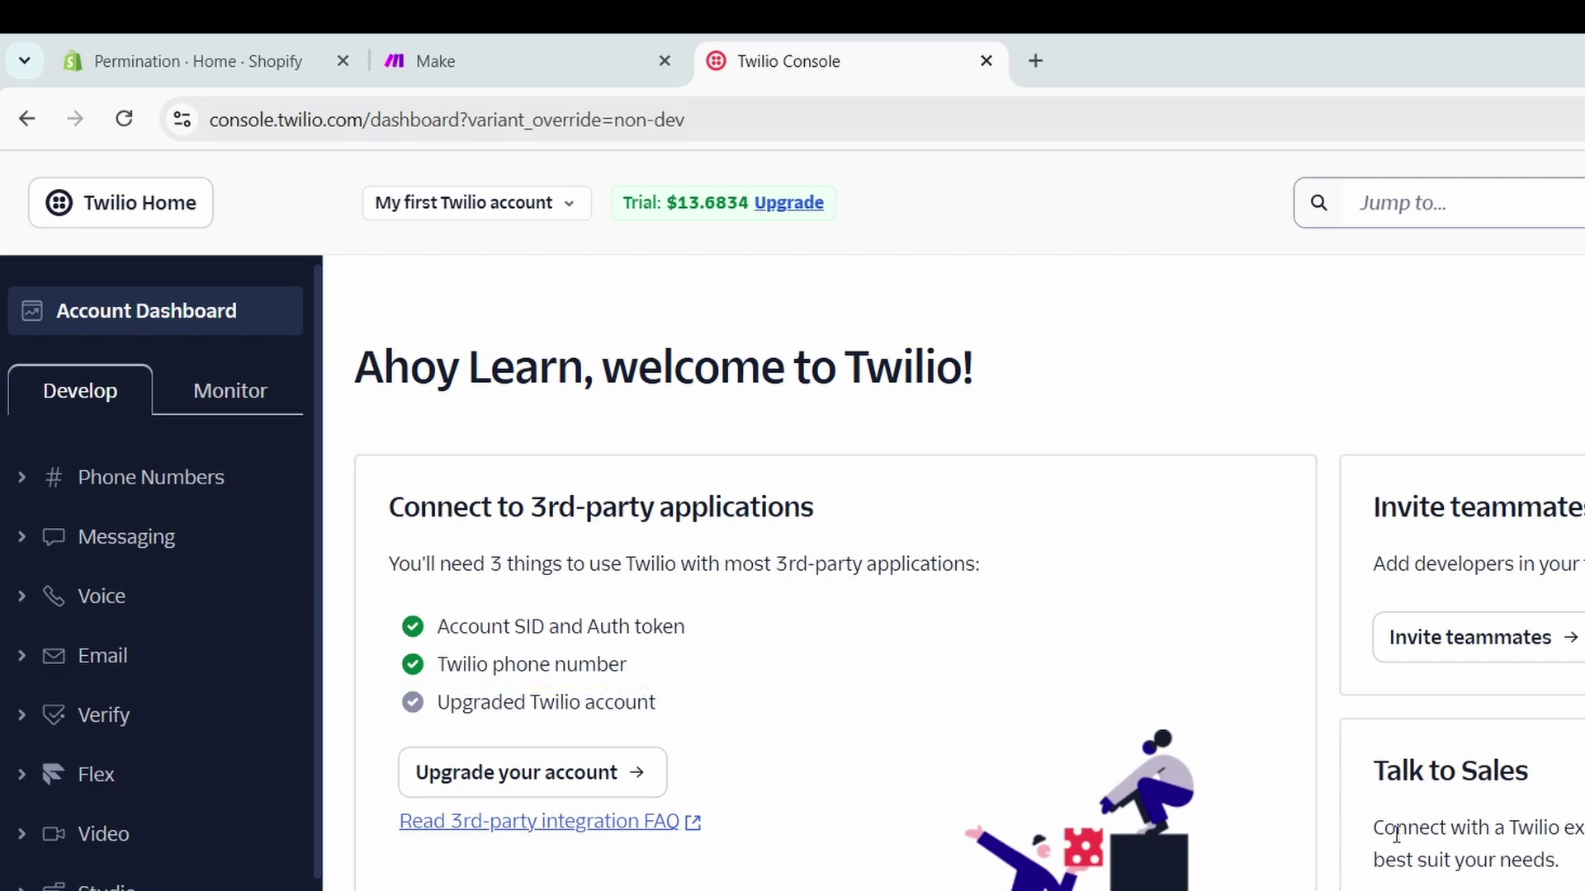
scroll(1396, 836, "down", 3)
scroll(1396, 836, "down", 5)
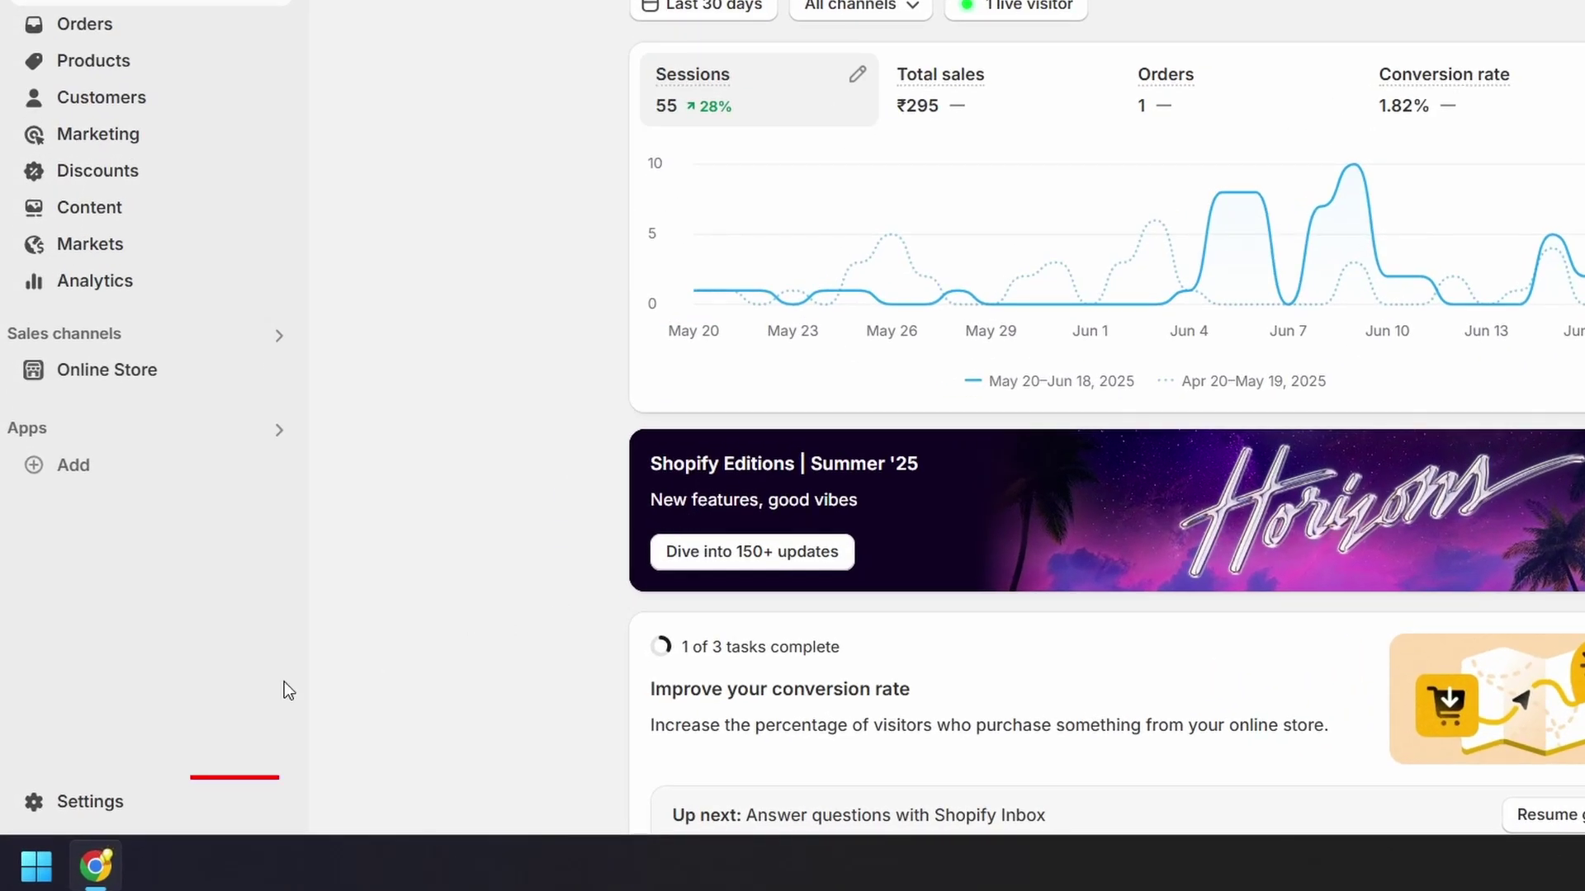
In the Shopify store's checkout settings, set the customer contact method to Phone number or email and save the change
left_click(89, 801)
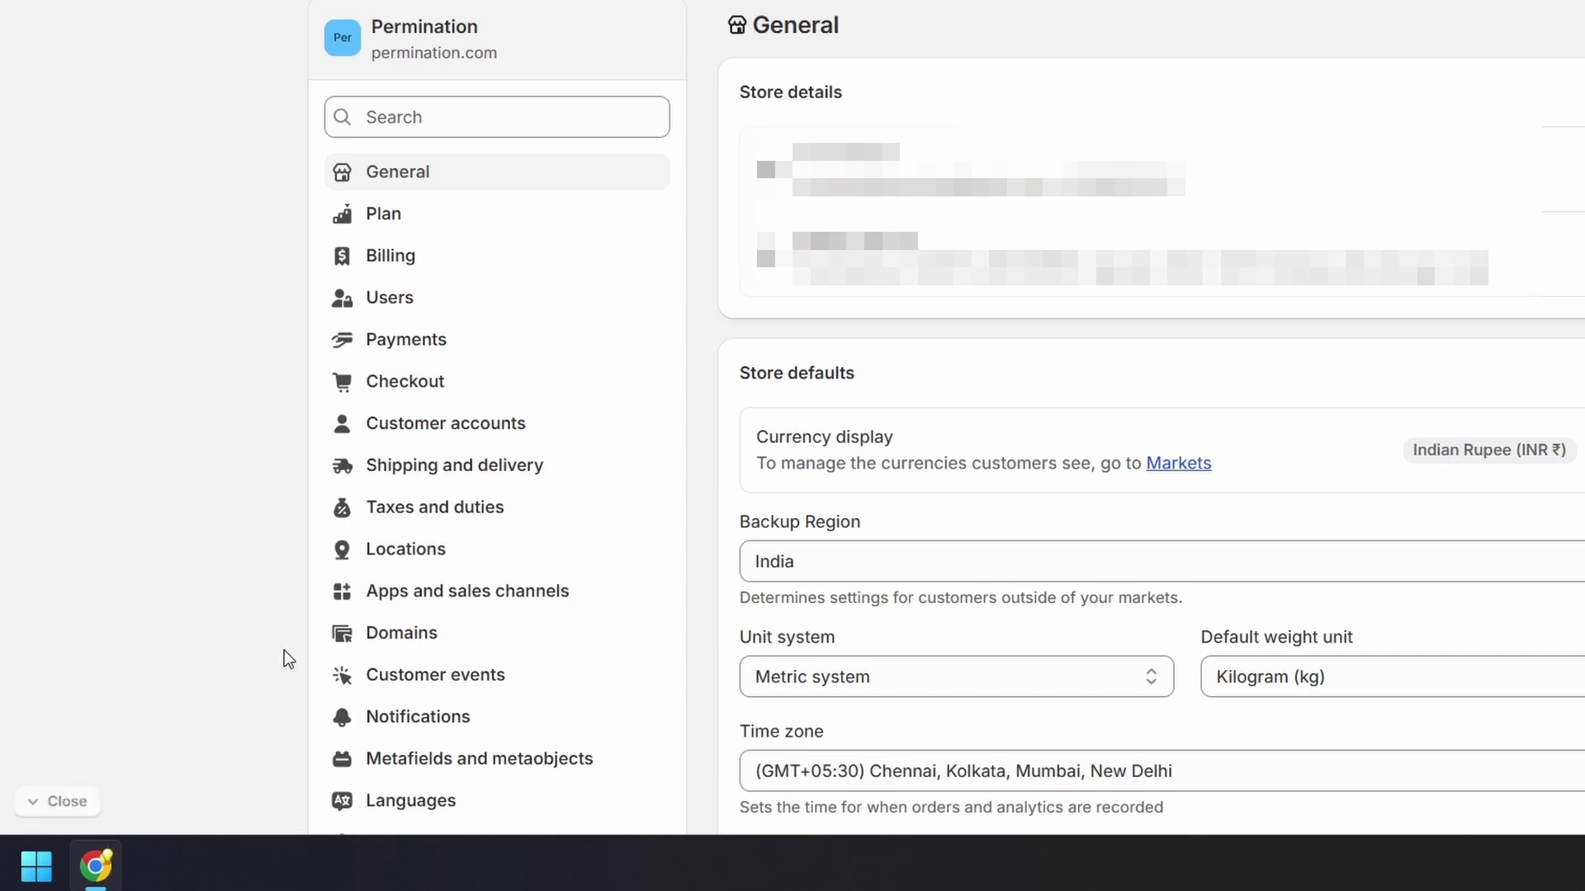
left_click(438, 389)
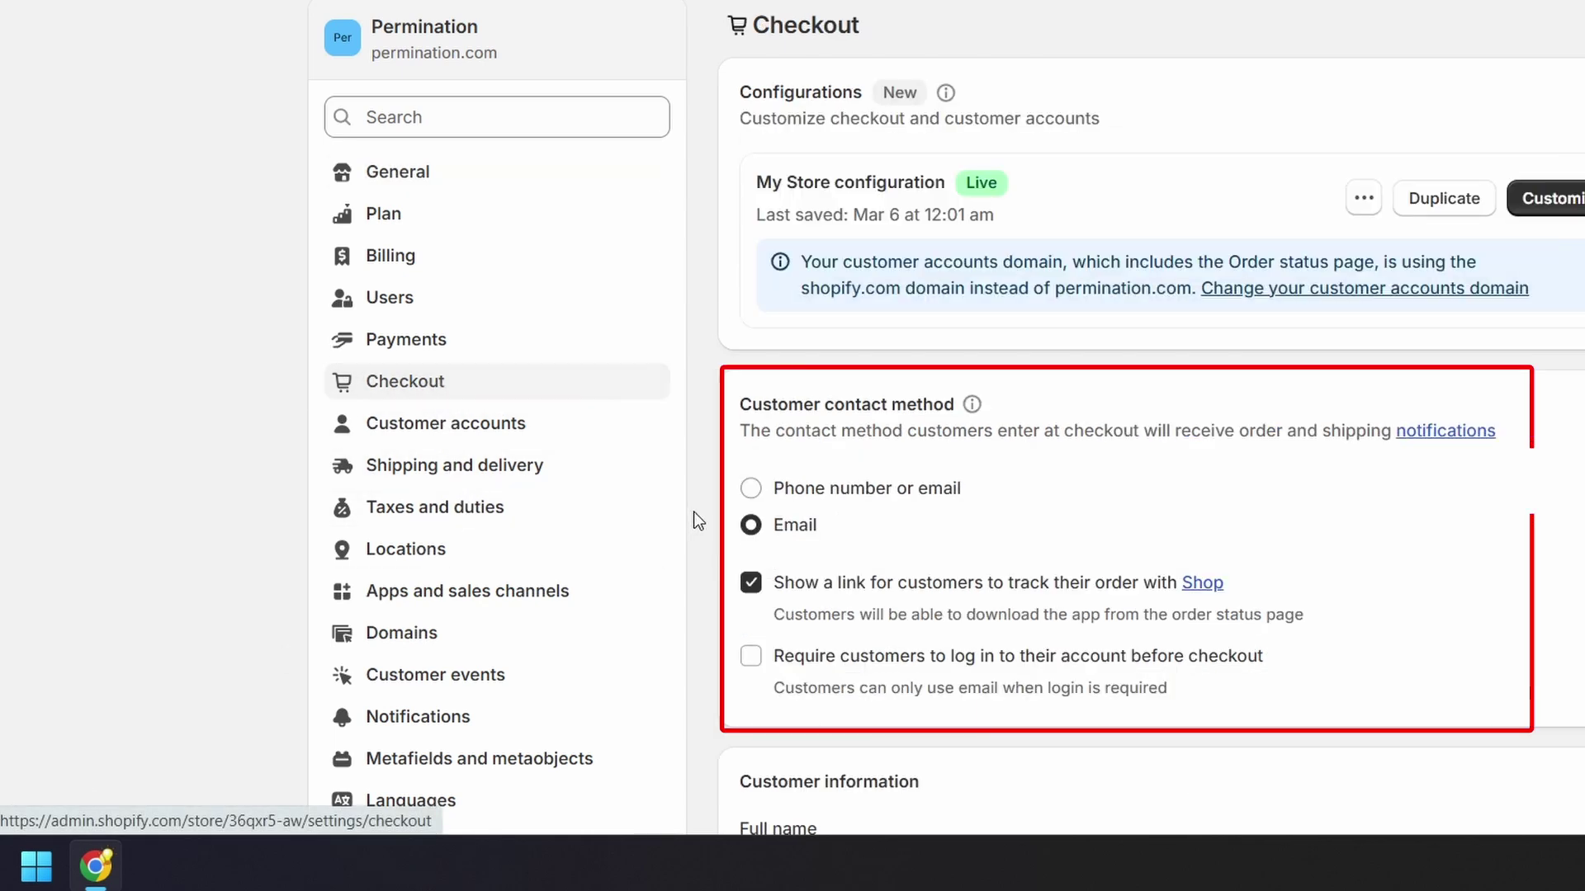
left_click(751, 489)
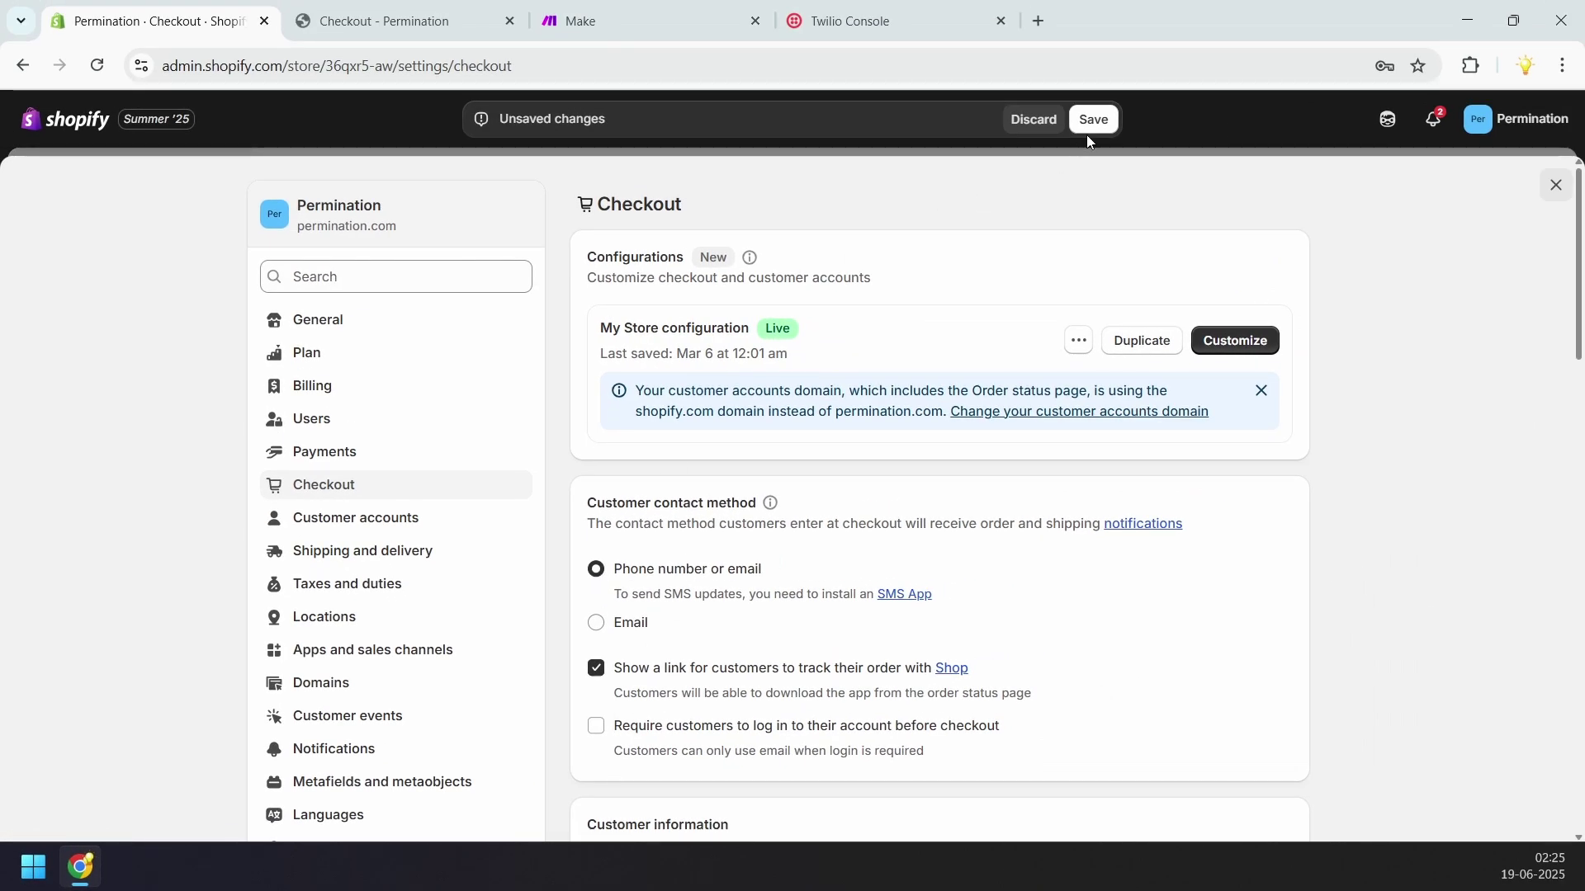
left_click(1097, 121)
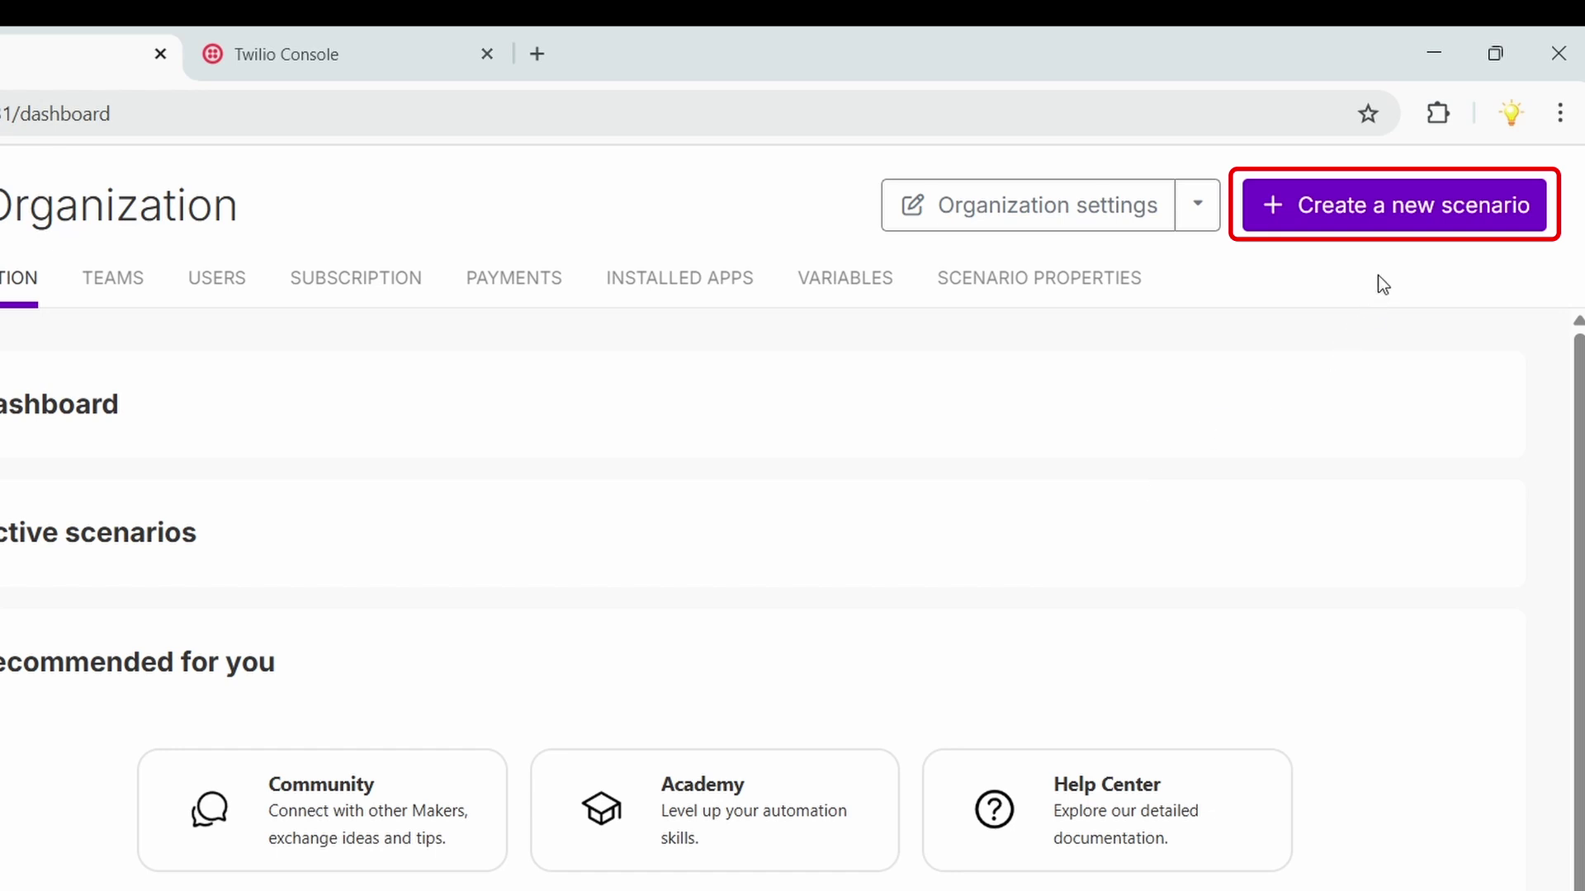
Create a new scenario in Make and name it "Shopify SMS Notification"
left_click(1404, 219)
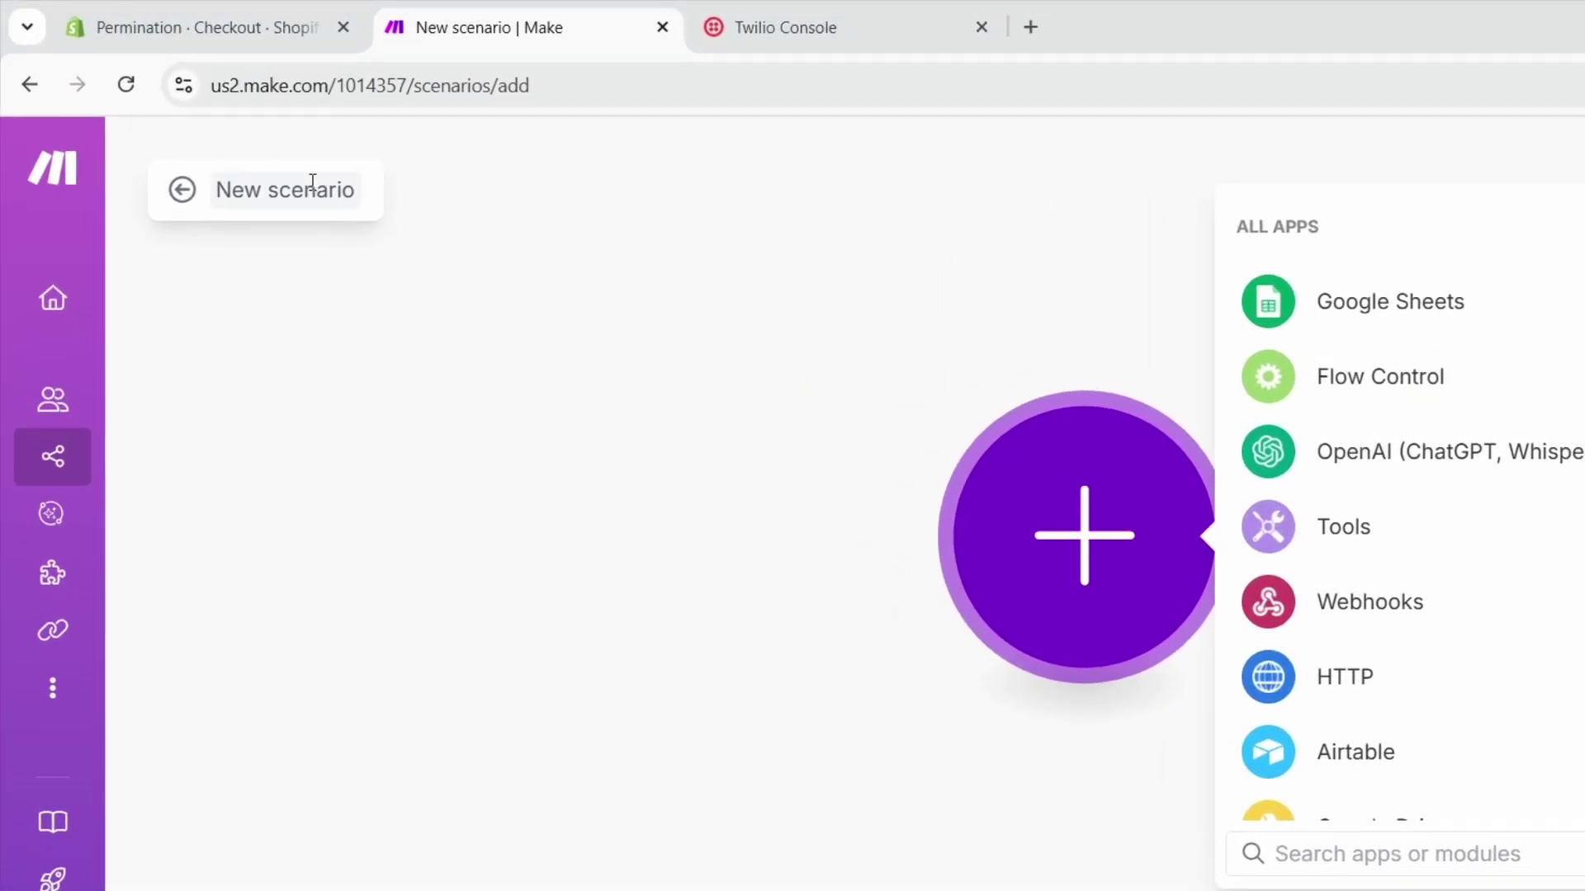
left_click(312, 181)
key("ctrl+a")
key("BackSpace")
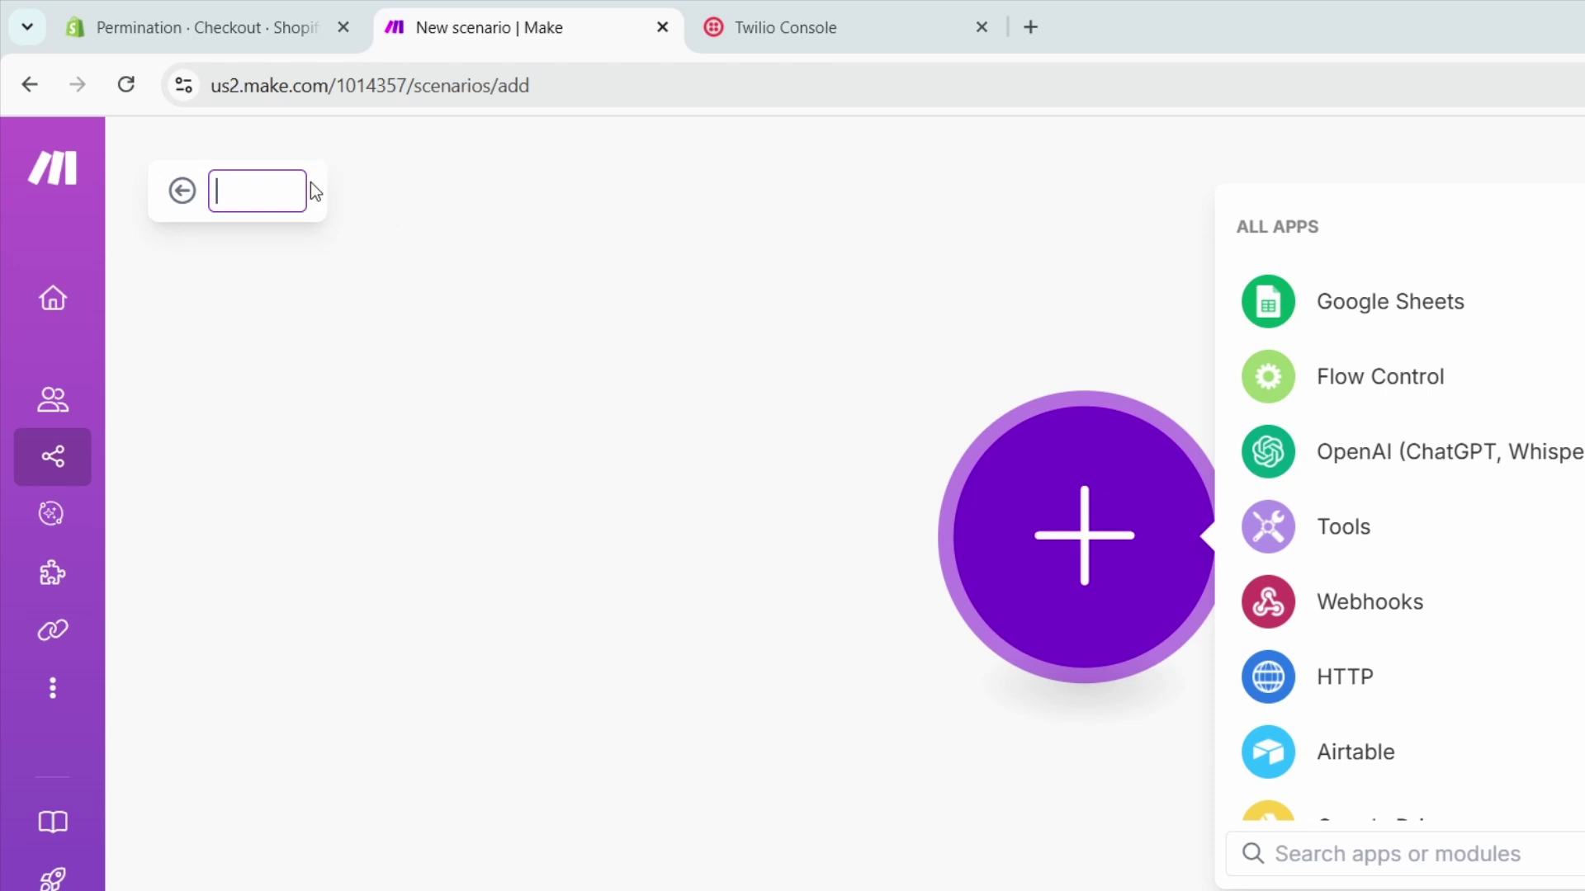
type("Shopify SMS Notification")
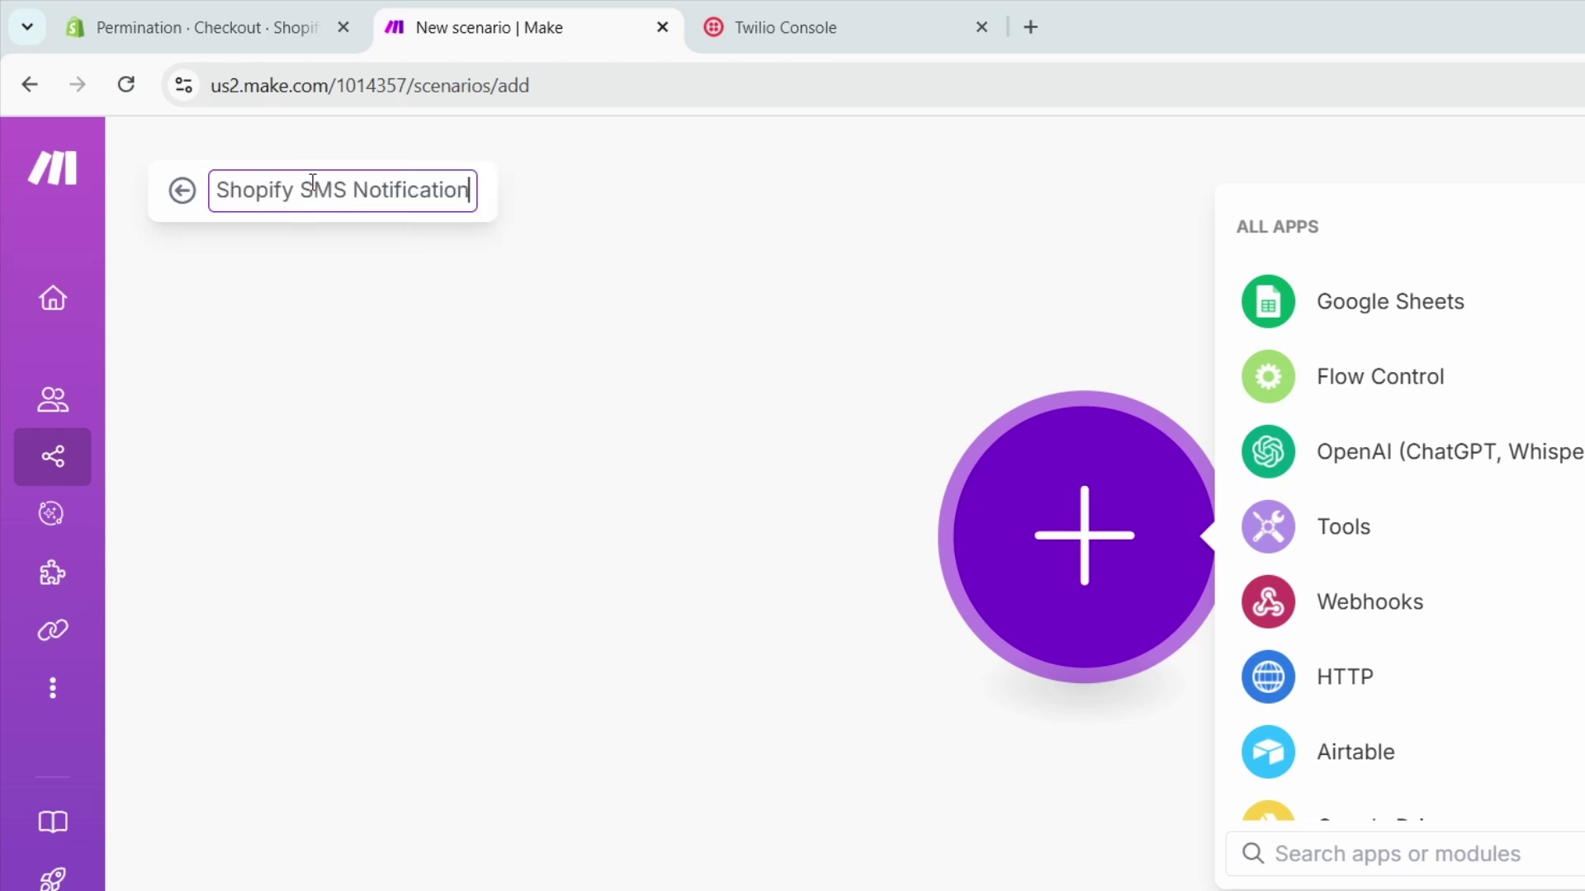
left_click(826, 347)
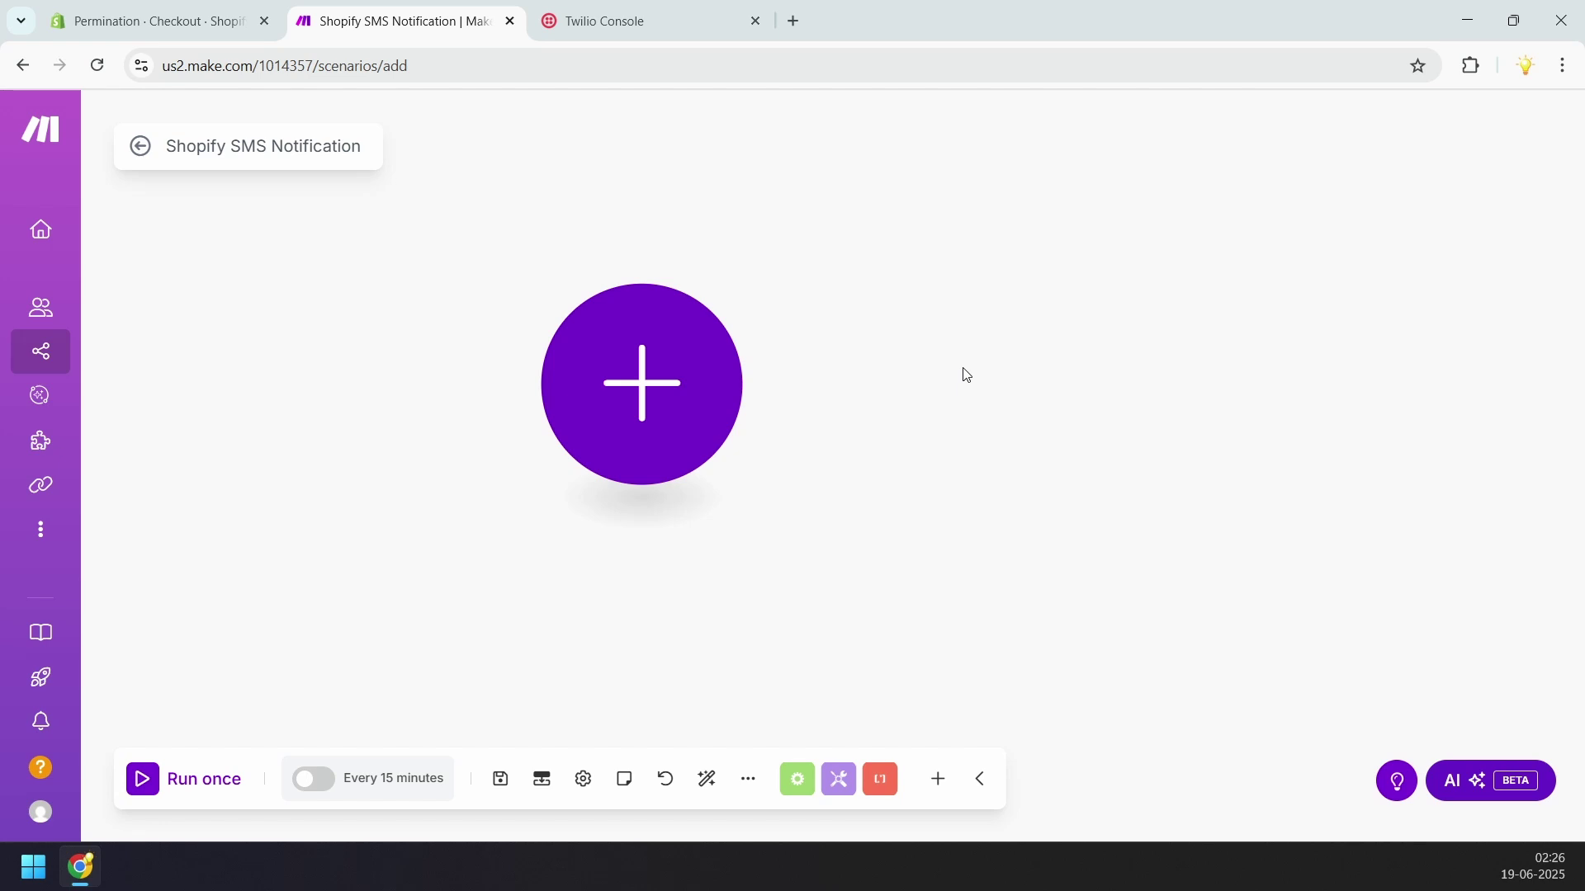
Search the apps for "shopify" and add the Shopify New Event trigger as the scenario's first module
left_click(640, 399)
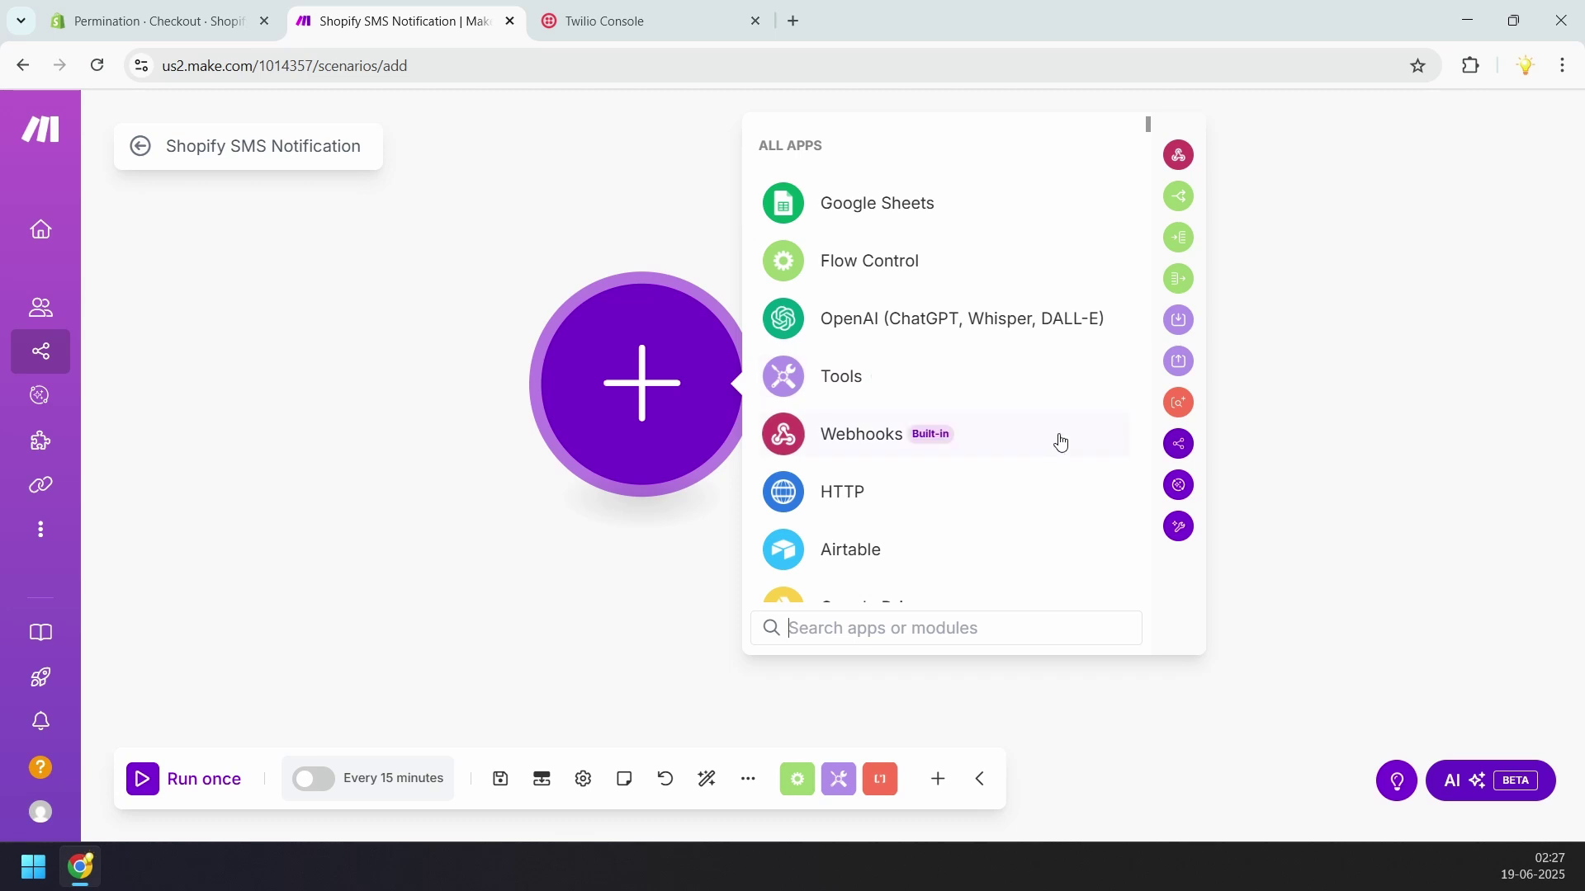
scroll(1061, 443, "down", 1)
type("s")
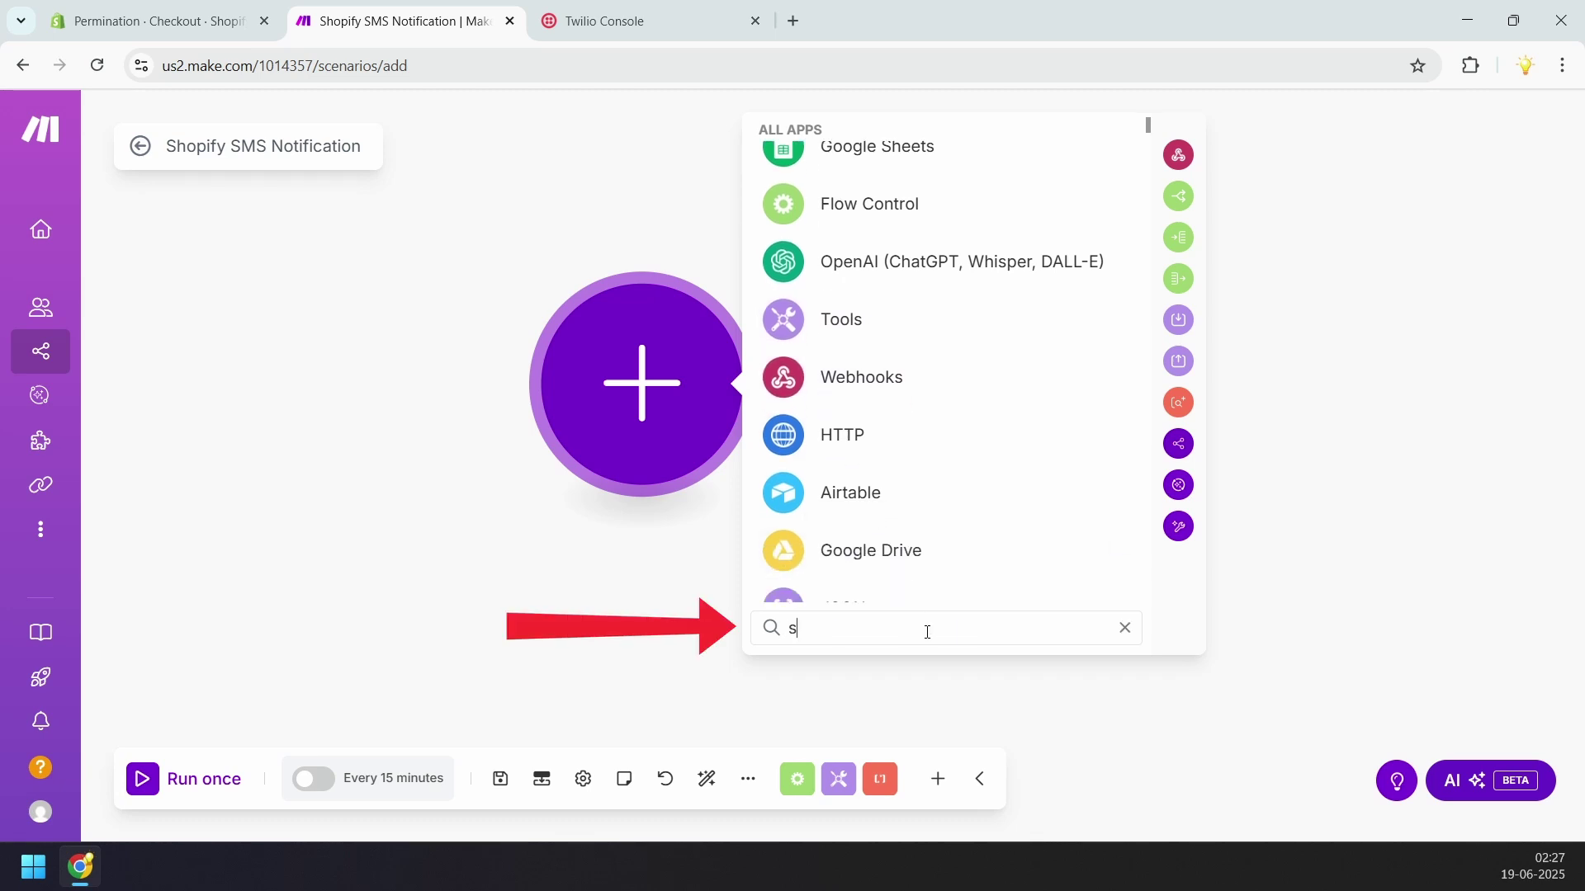
type("hopify")
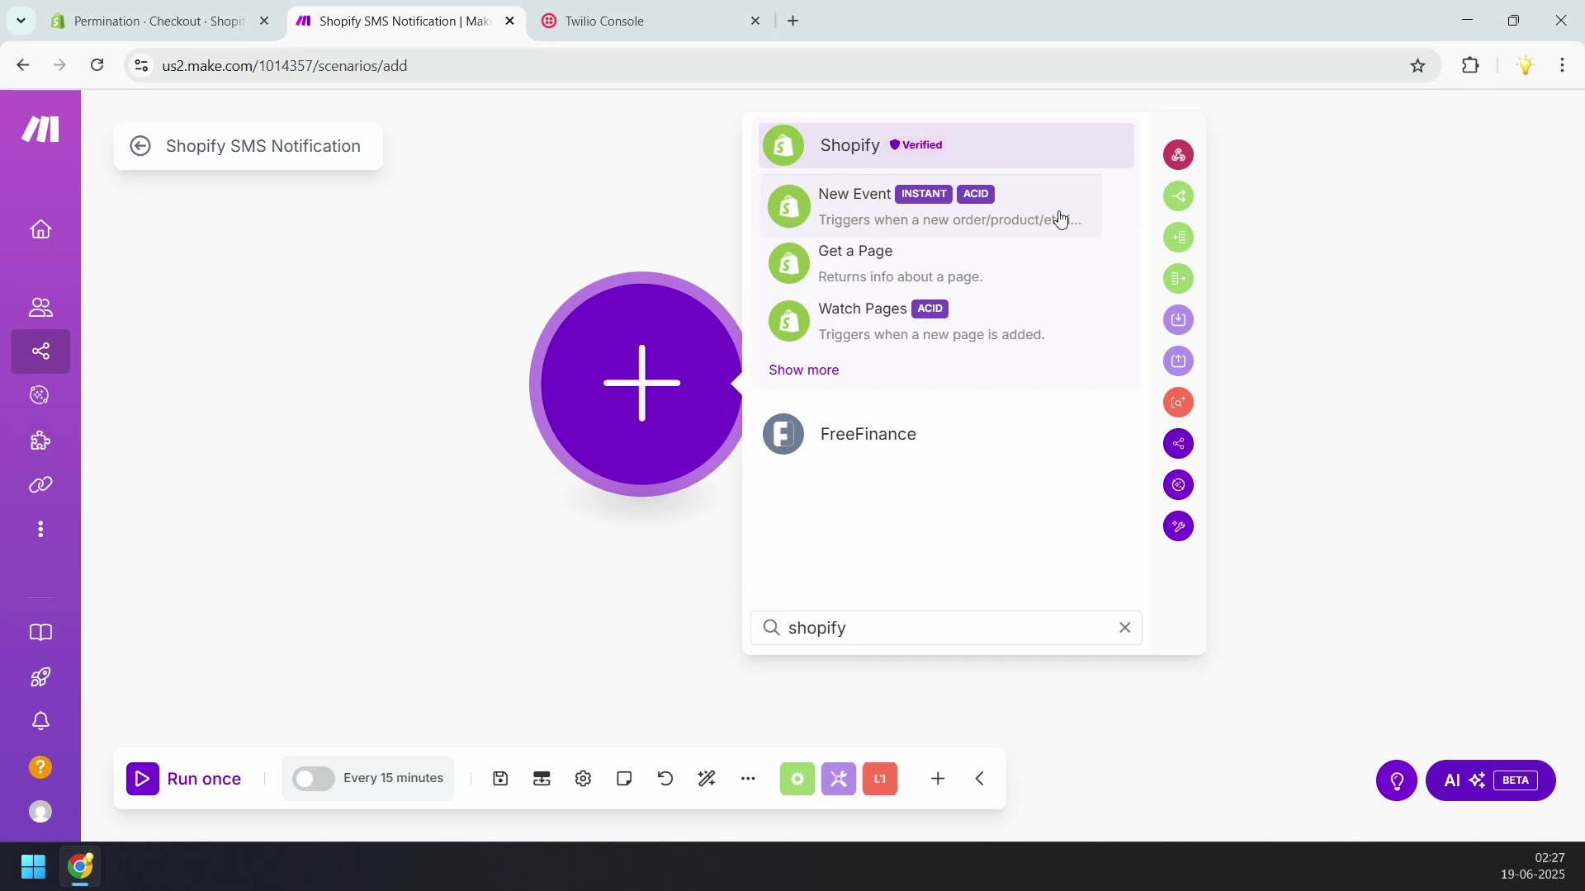
left_click(1060, 219)
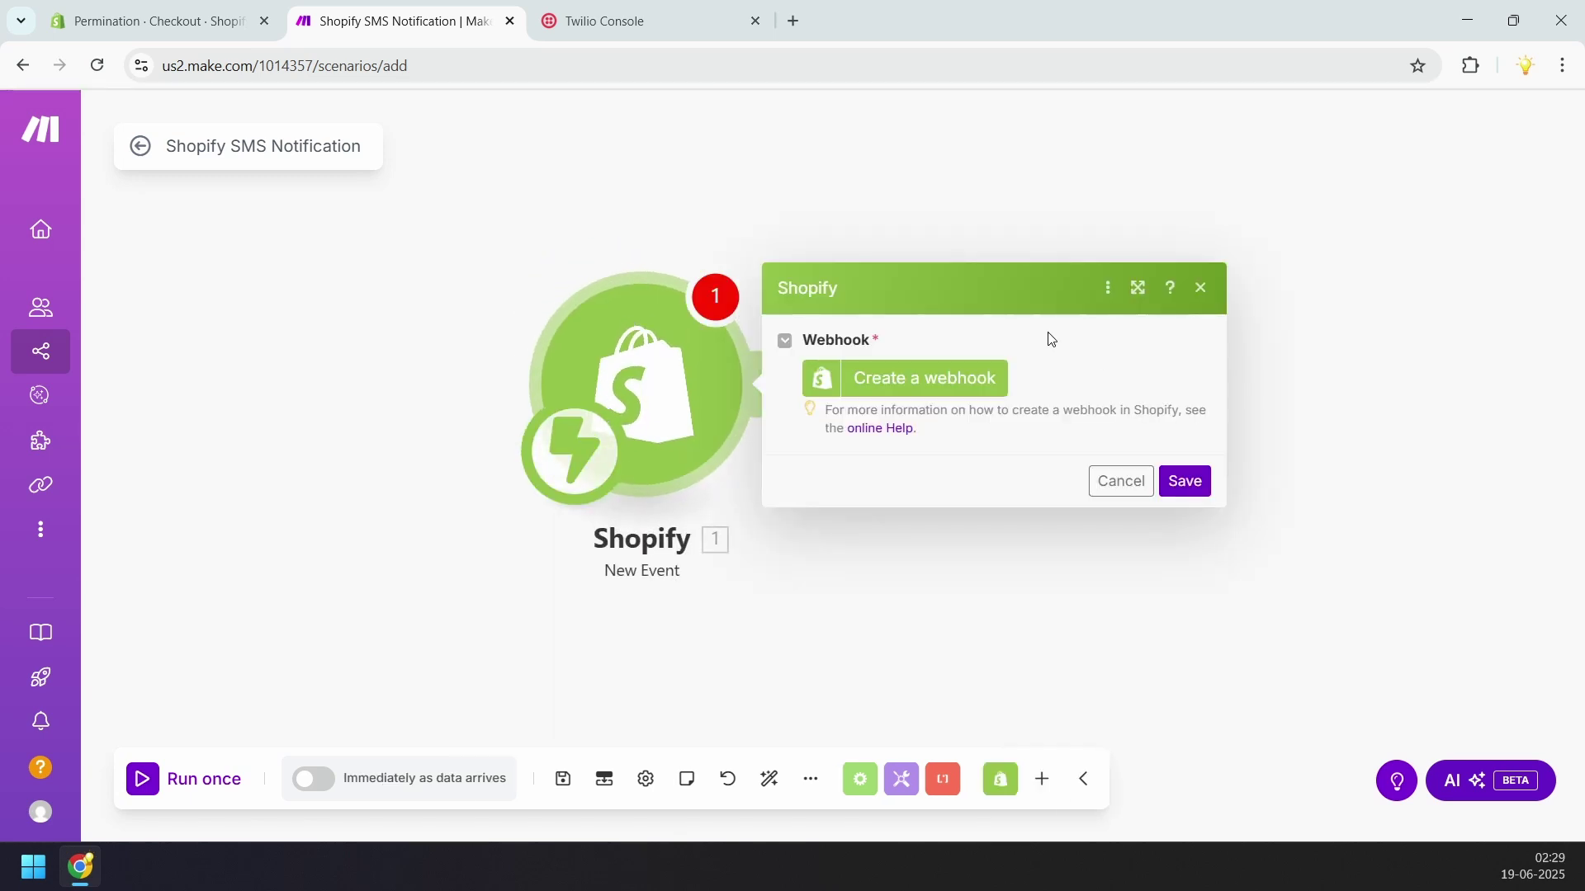
Start a new webhook for the Shopify trigger and begin creating its connection with the connection type Shopify
left_click(970, 393)
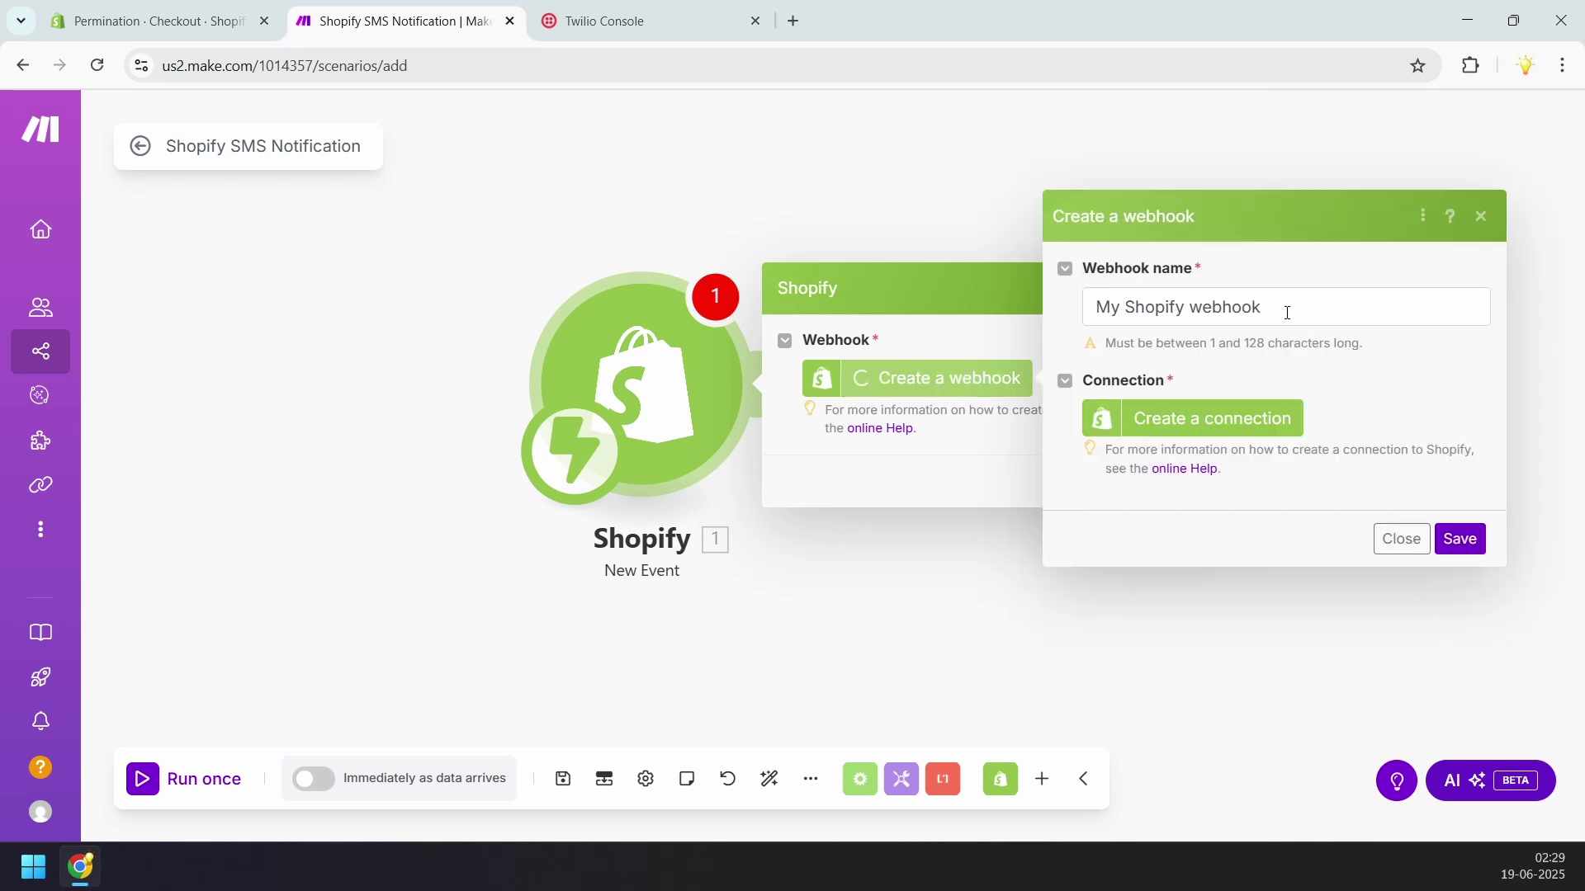
left_click(1240, 417)
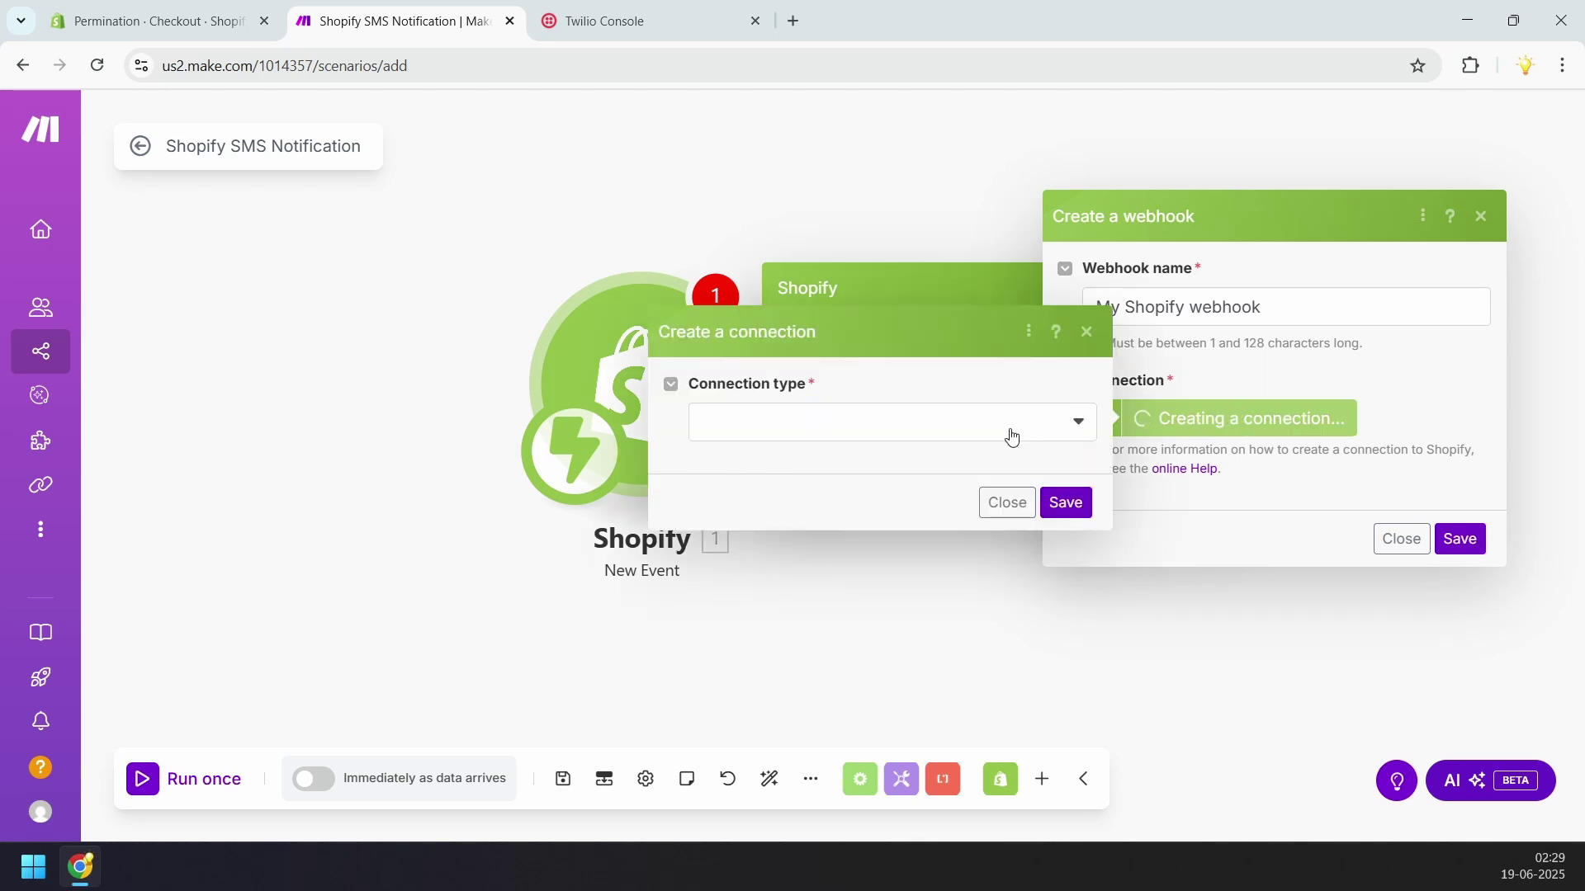
left_click(1009, 427)
left_click(923, 459)
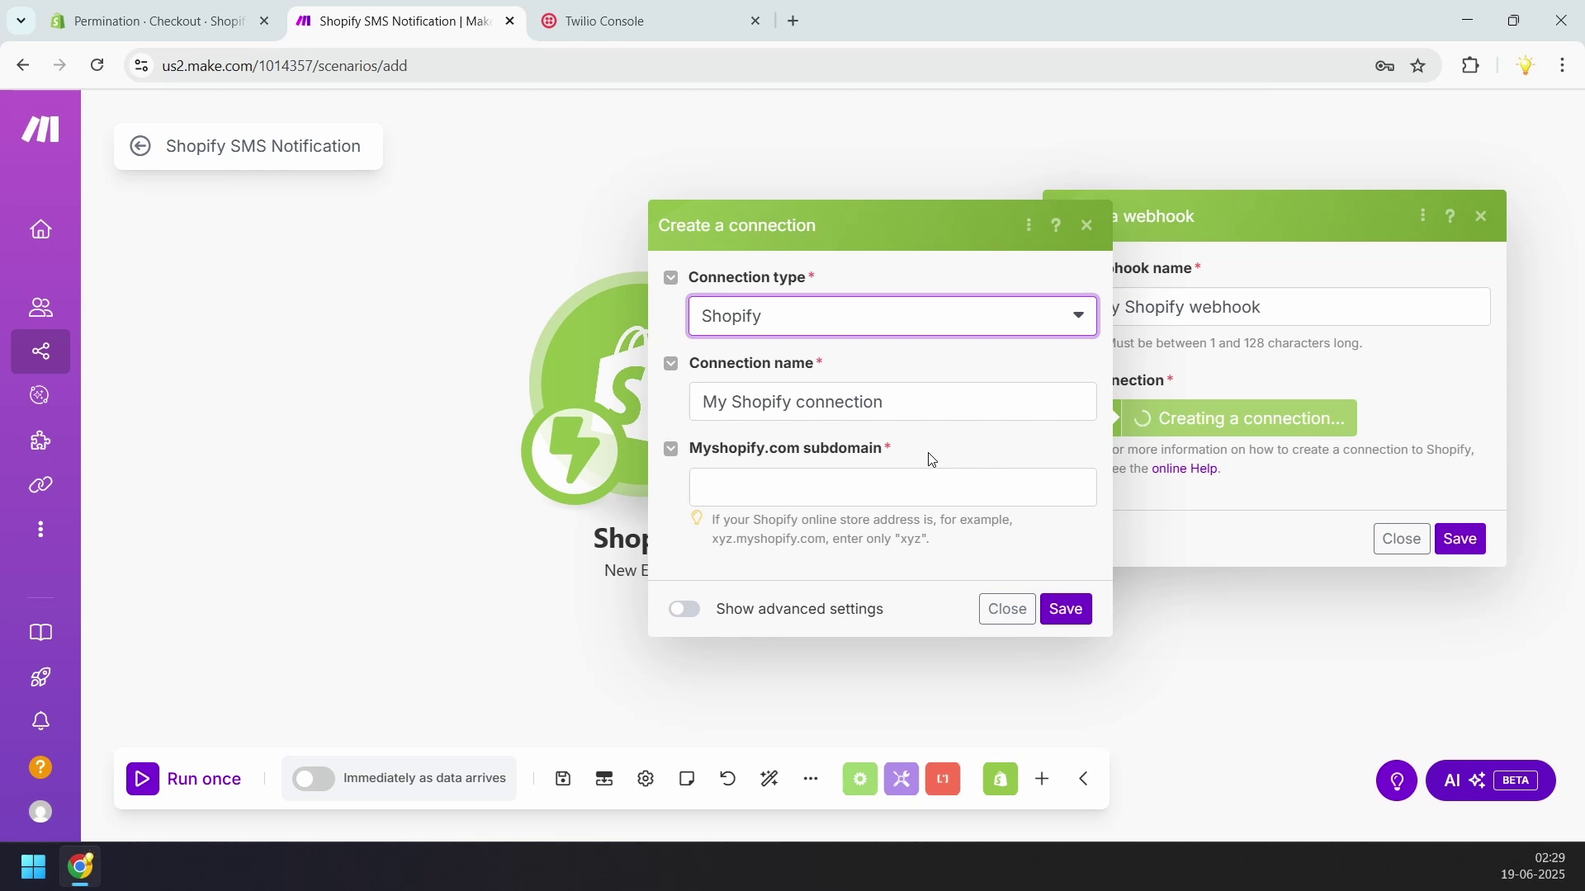
left_click(850, 487)
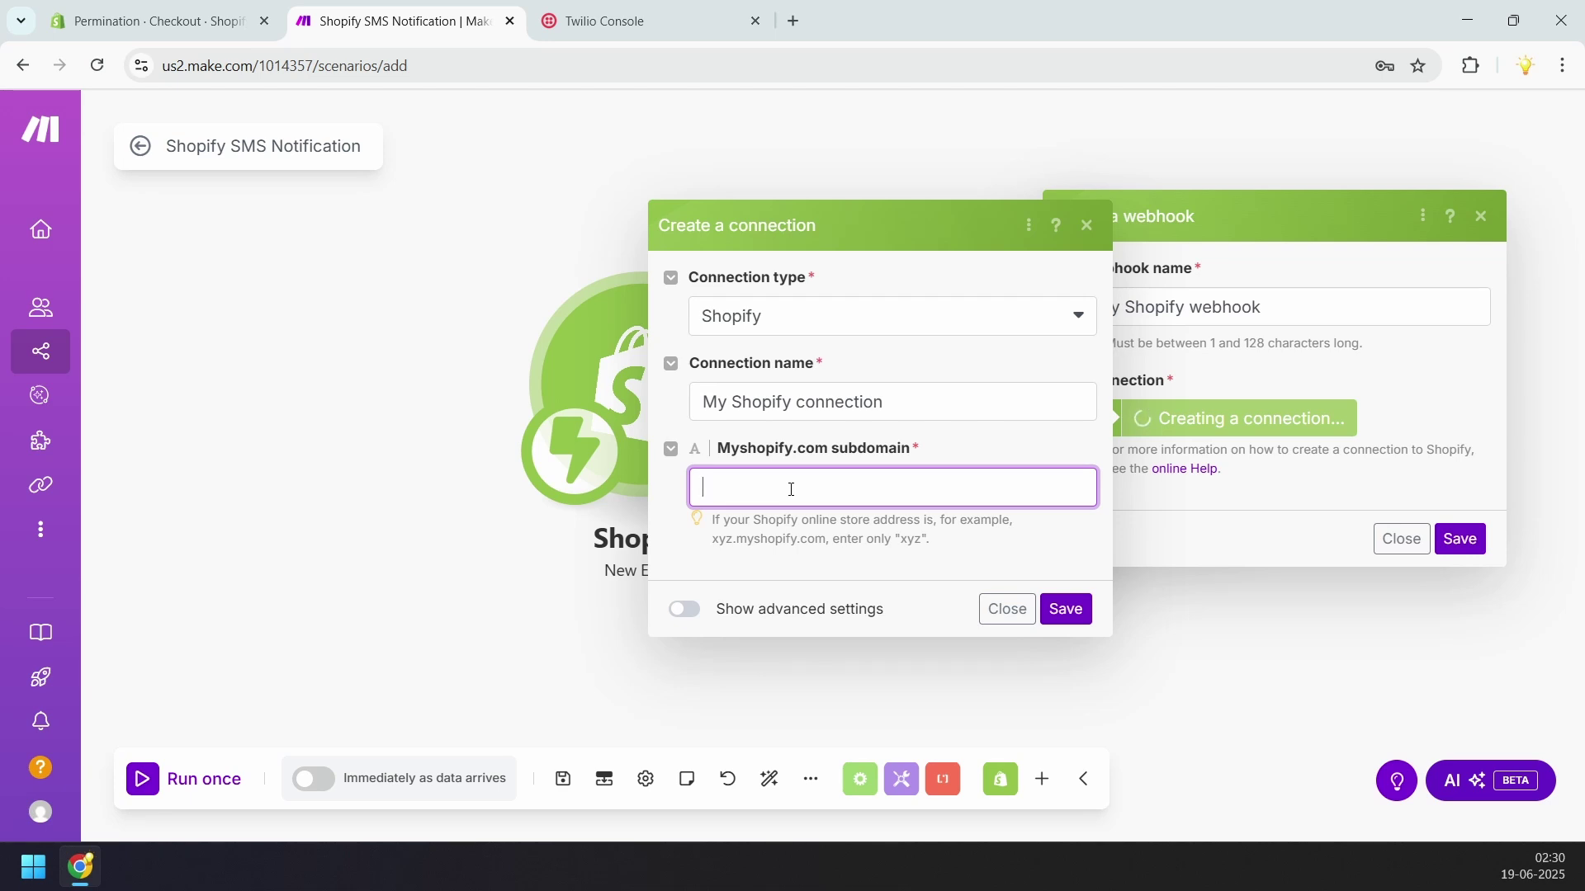
Switch to the Shopify admin and copy the subdomain part "36qxr5-aw" of the store's myshopify.com domain from the domain settings
left_click(157, 21)
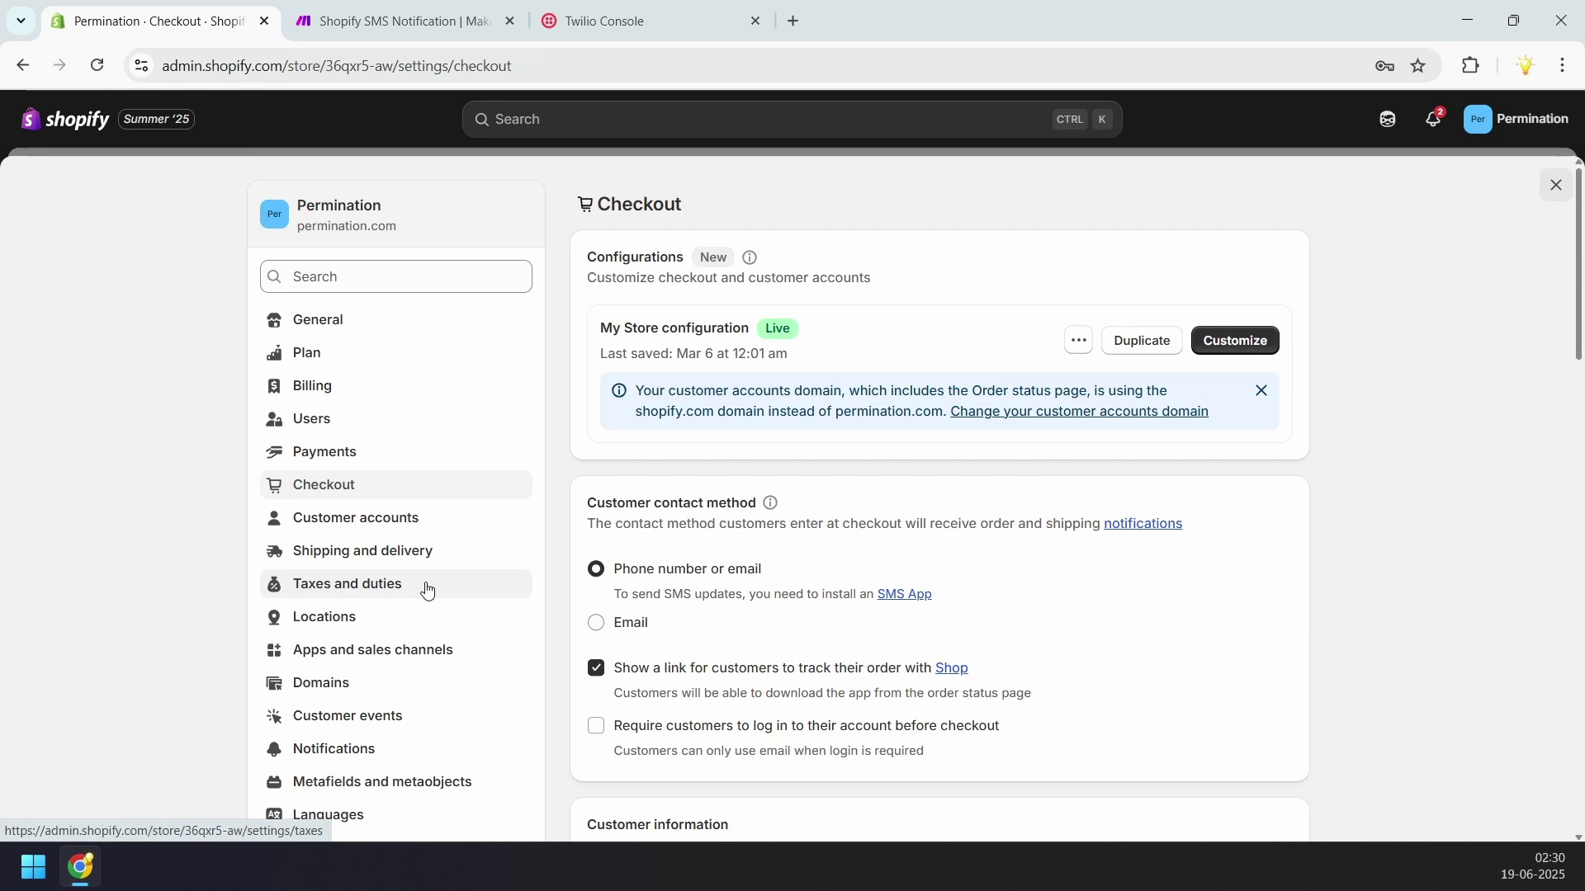
left_click(361, 687)
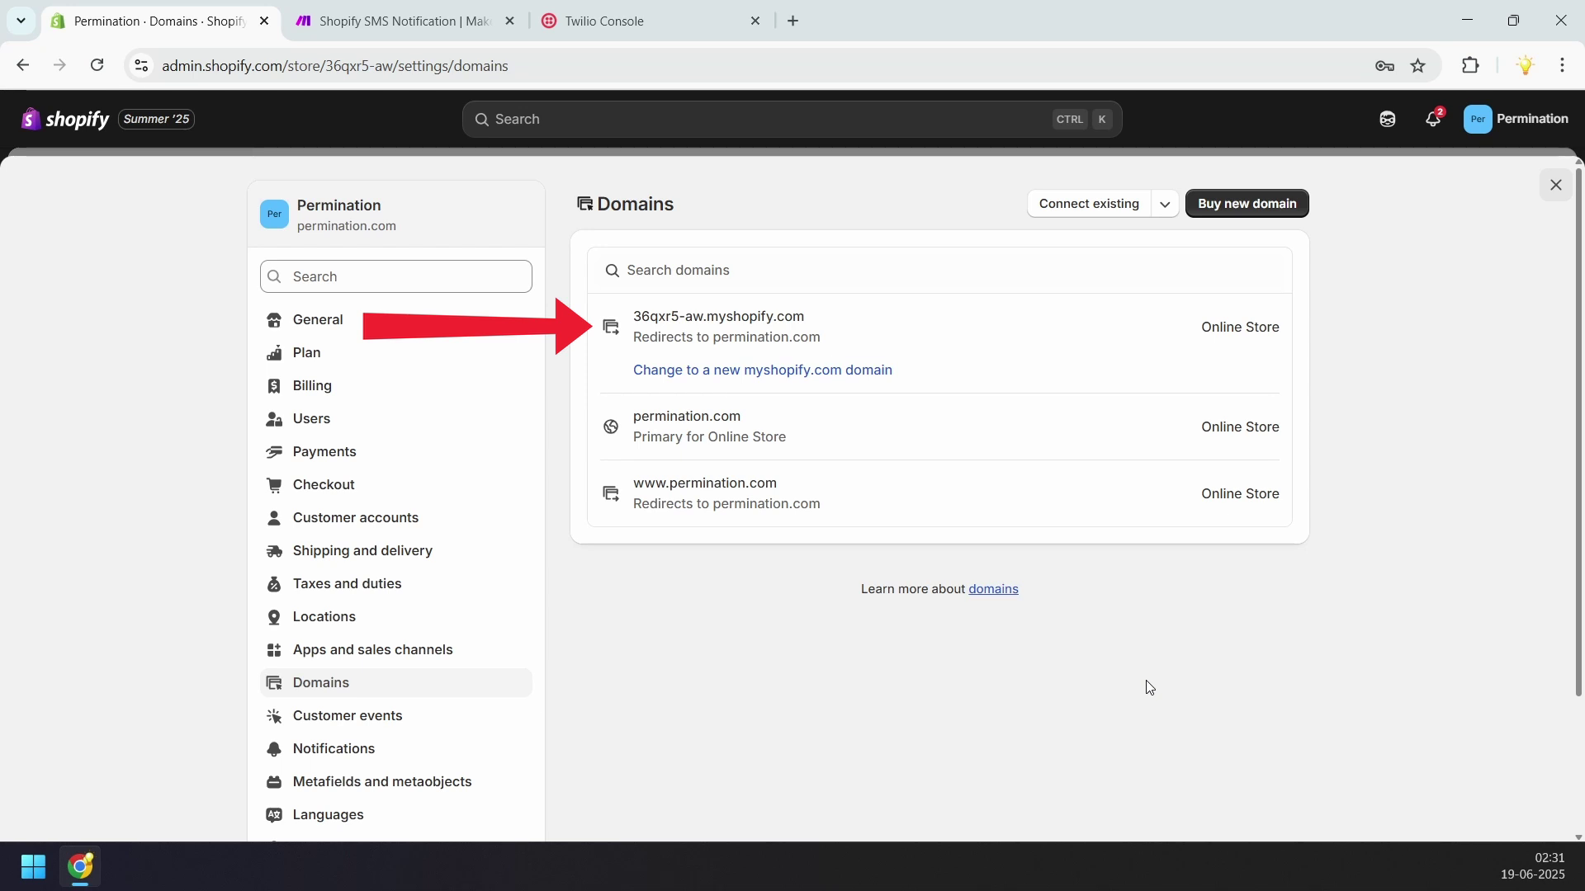
left_click(798, 334)
left_click_drag(615, 204, 710, 203)
right_click(710, 203)
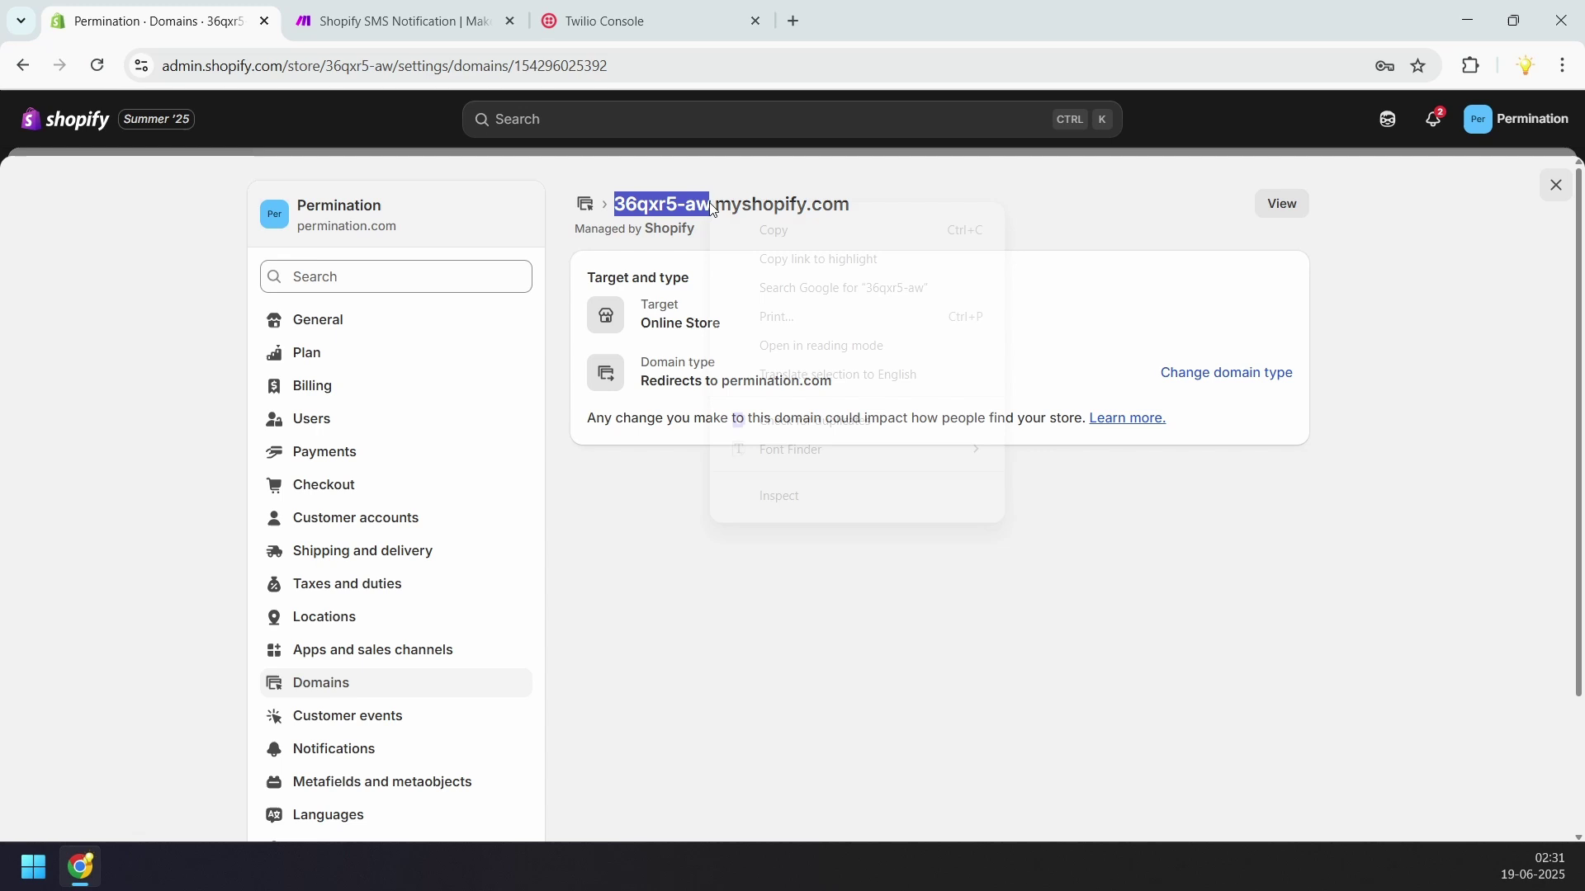
left_click(754, 235)
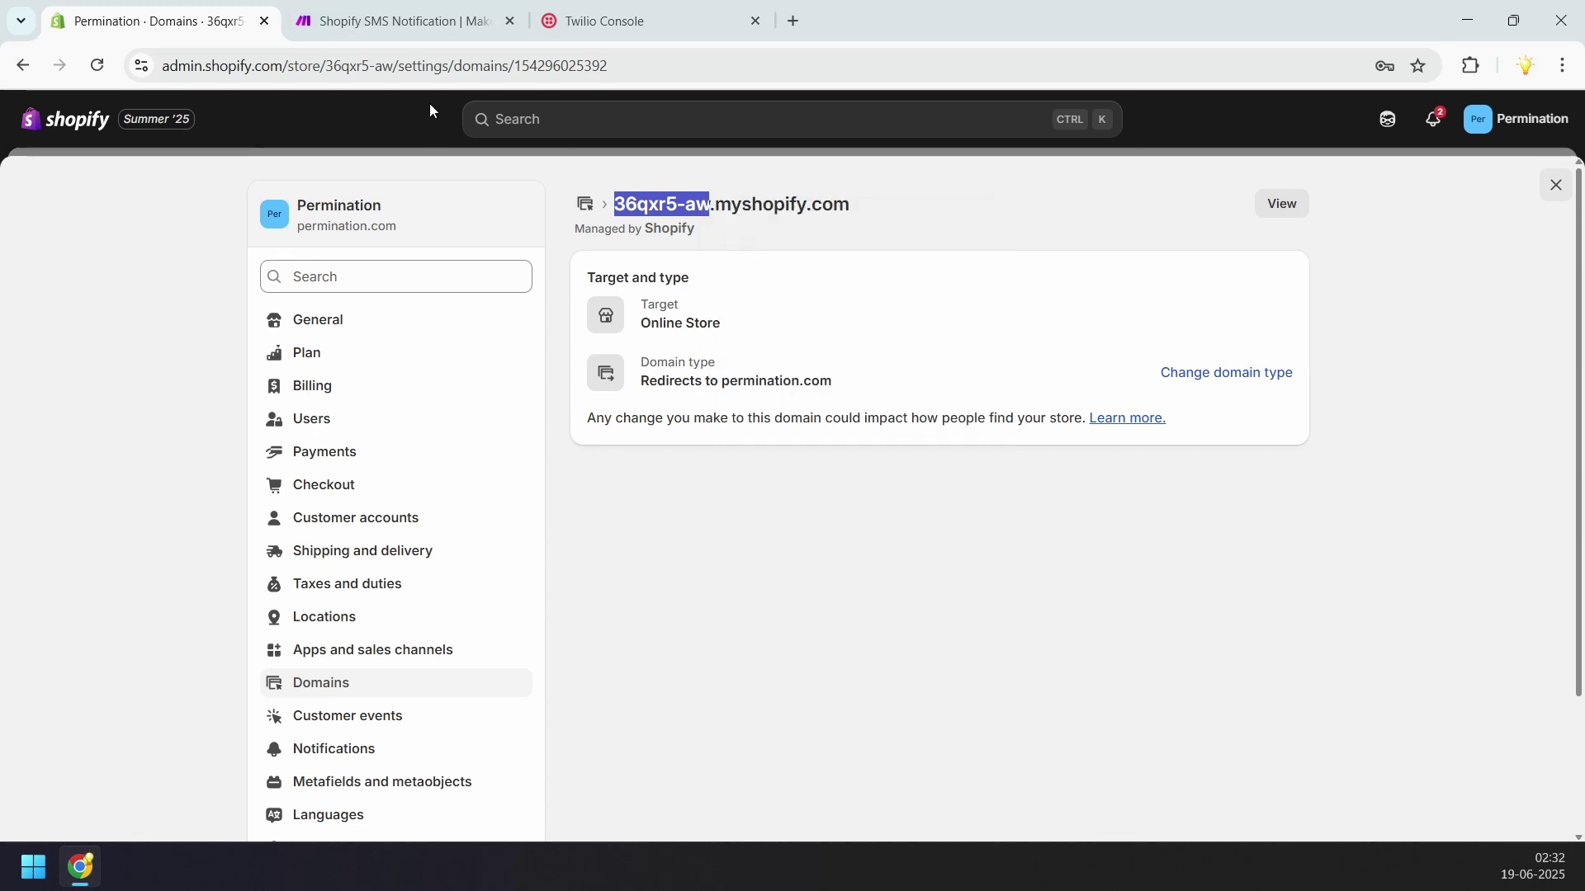
Back in Make, paste the copied subdomain into the Shopify connection, save it, and authorise installing the Make app on the store
left_click(419, 27)
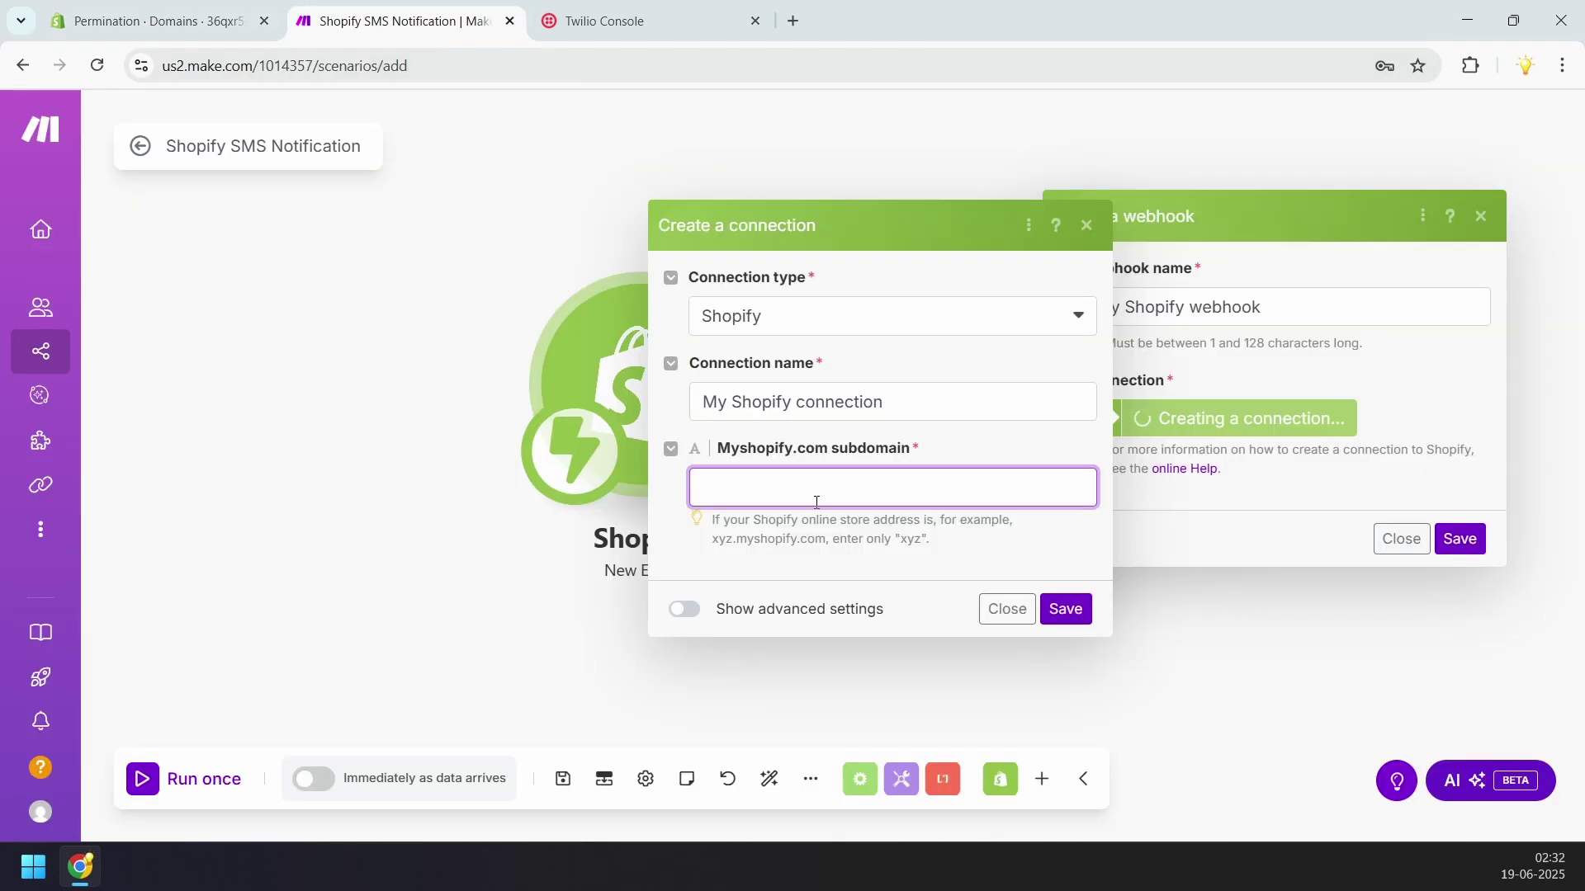
right_click(775, 484)
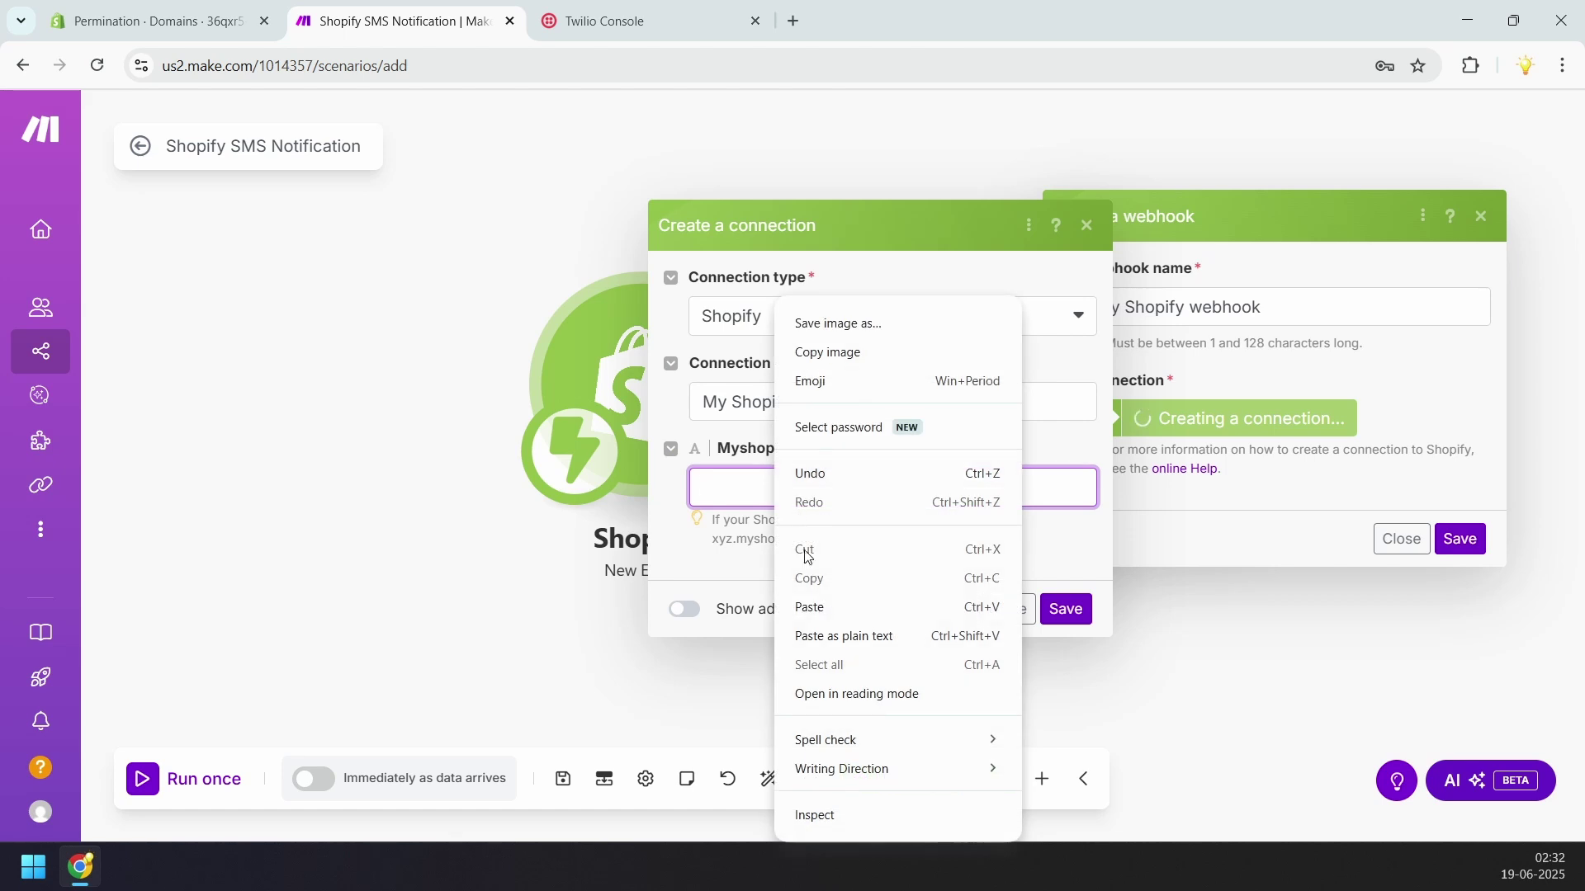
left_click(813, 606)
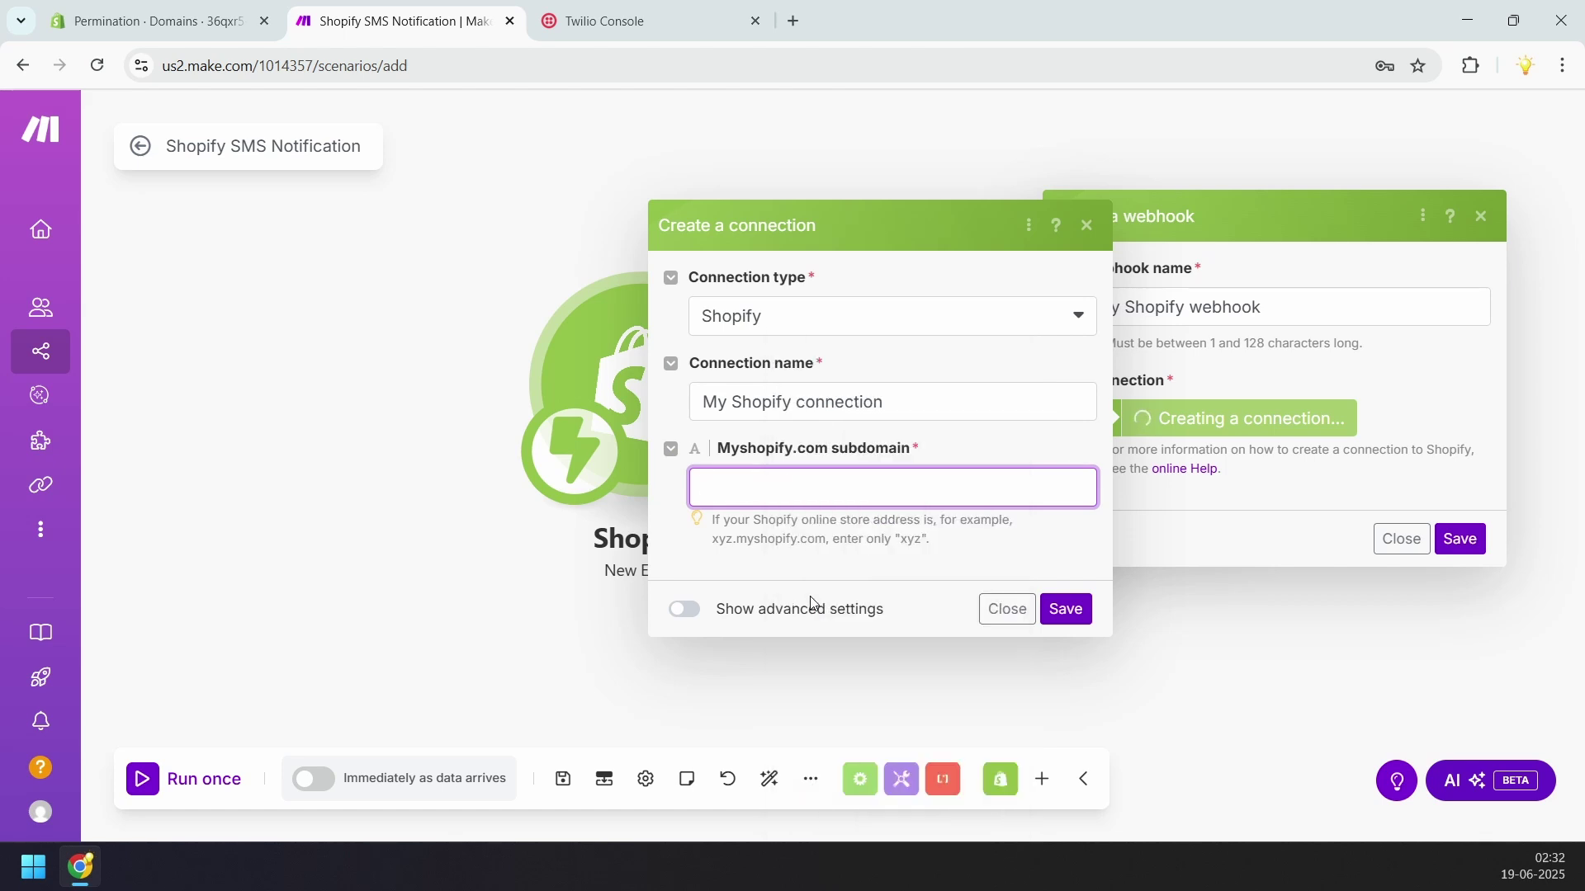
left_click(1073, 611)
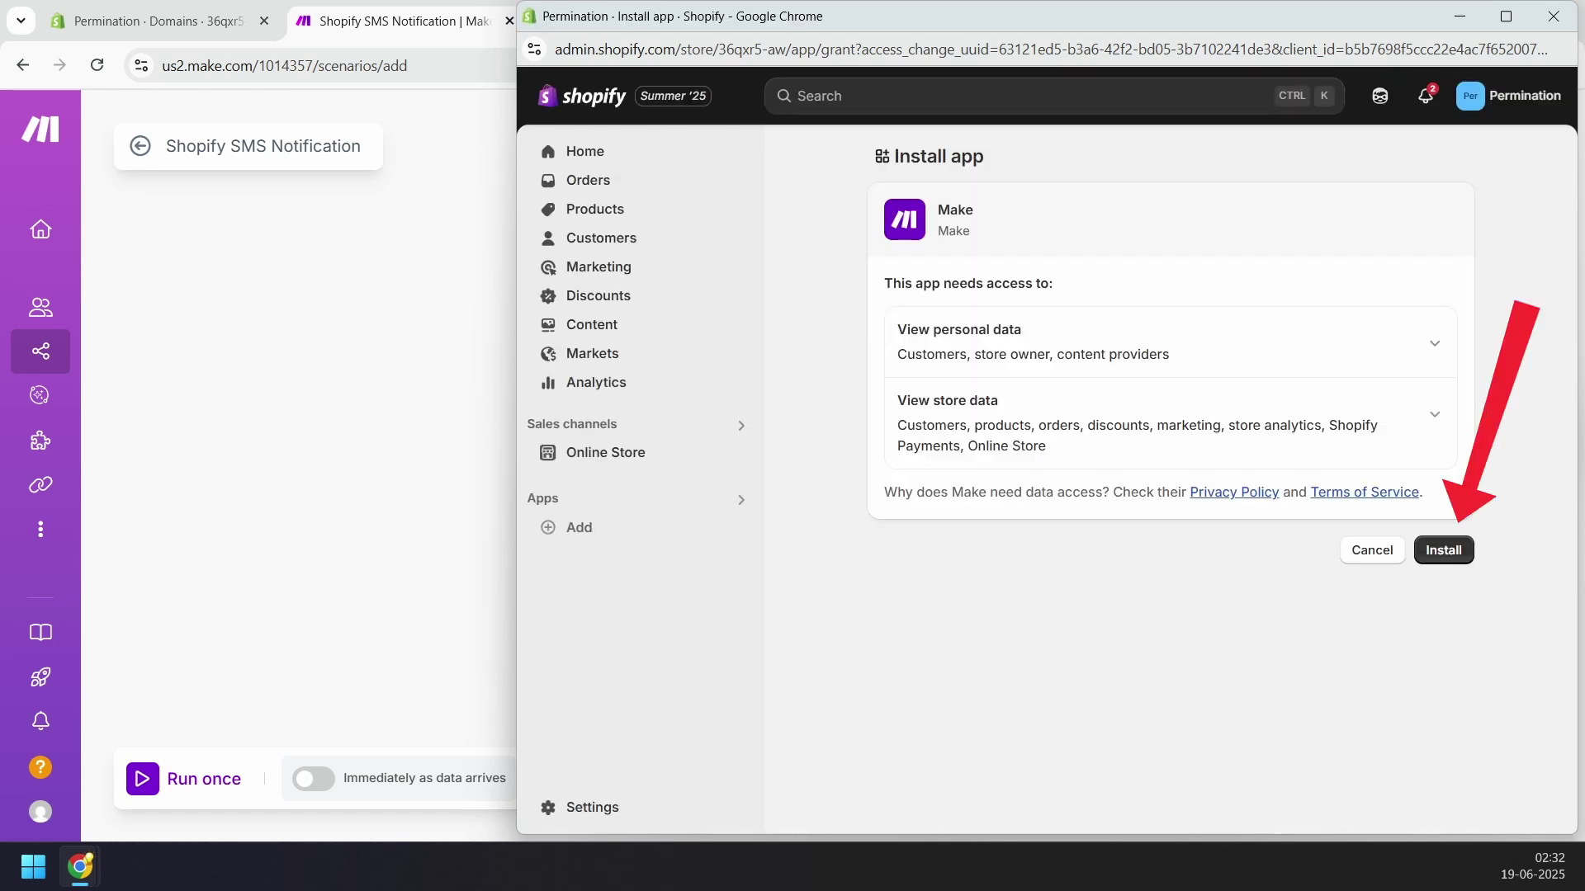
left_click(1444, 551)
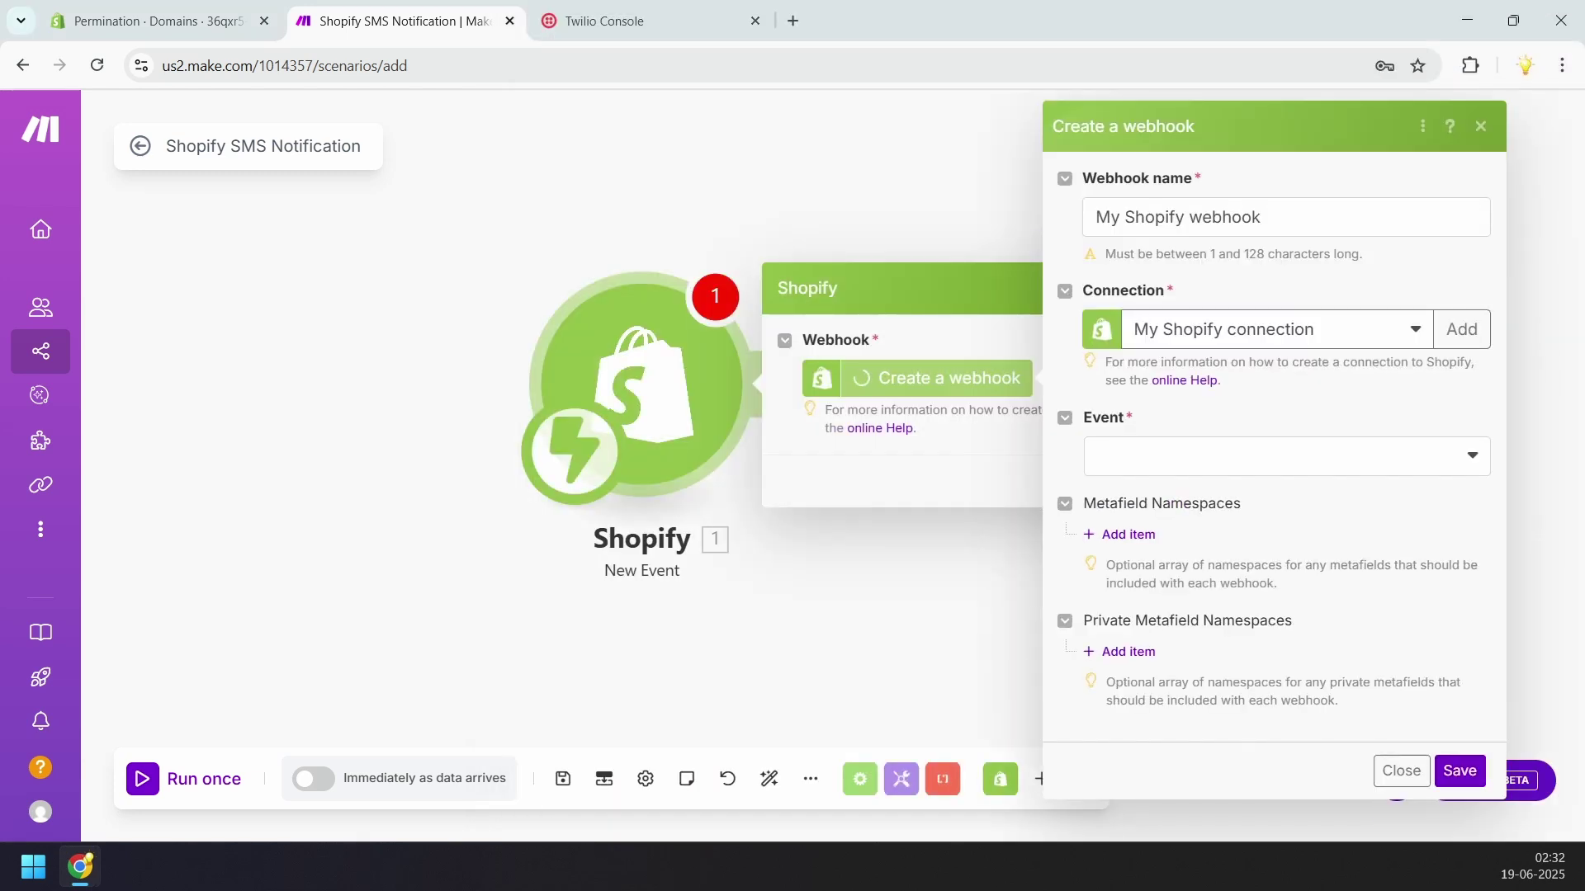
Set the webhook's event to orders/create, then save the webhook and the Shopify trigger module
left_click(1328, 460)
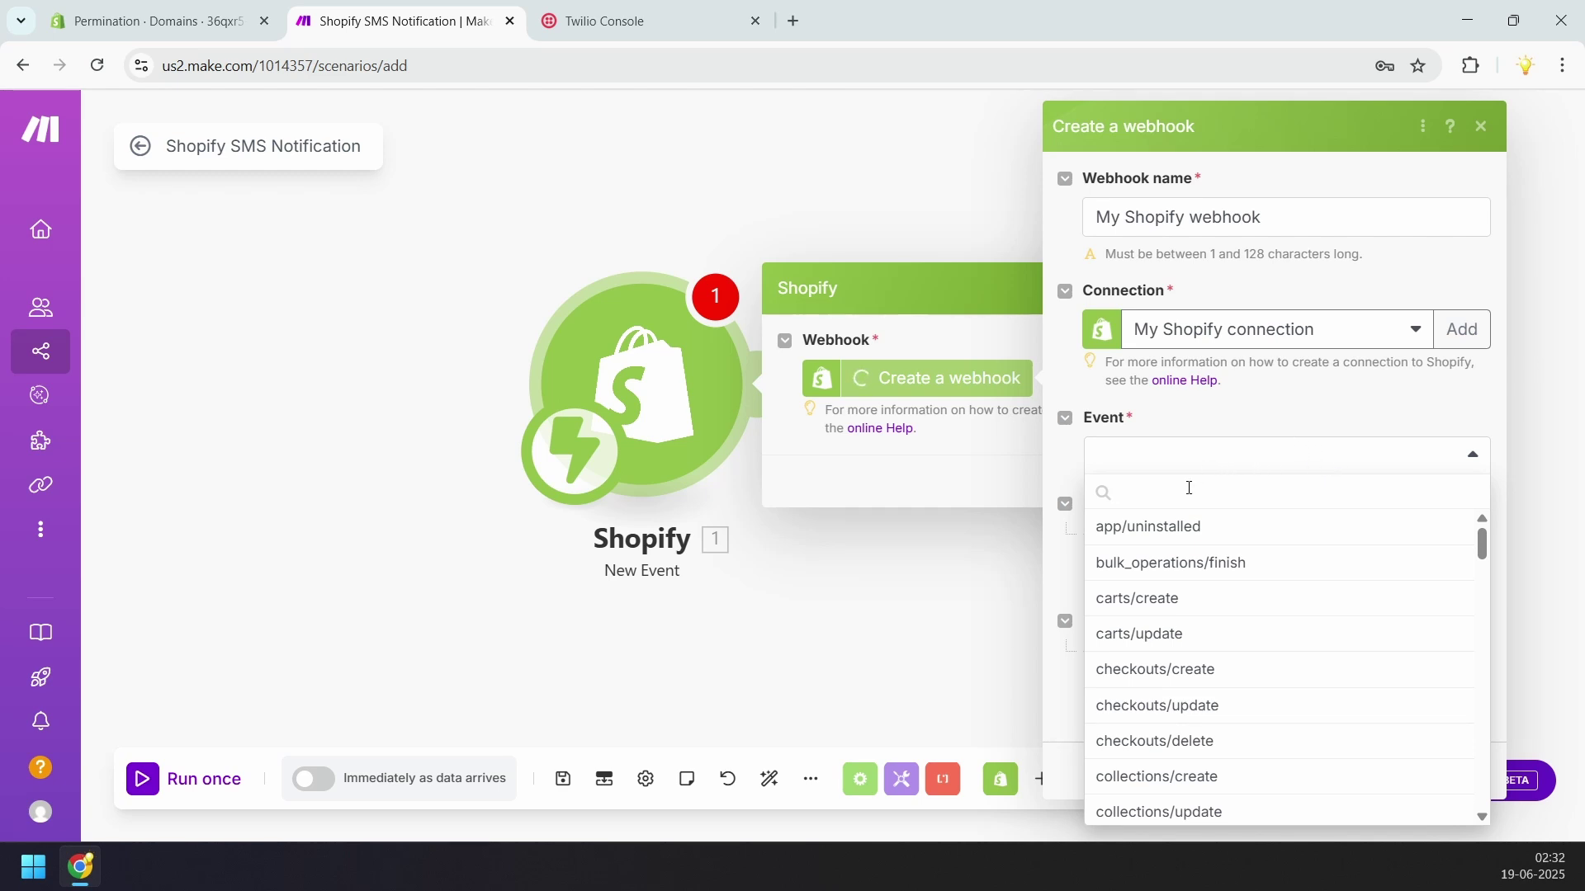
type("order")
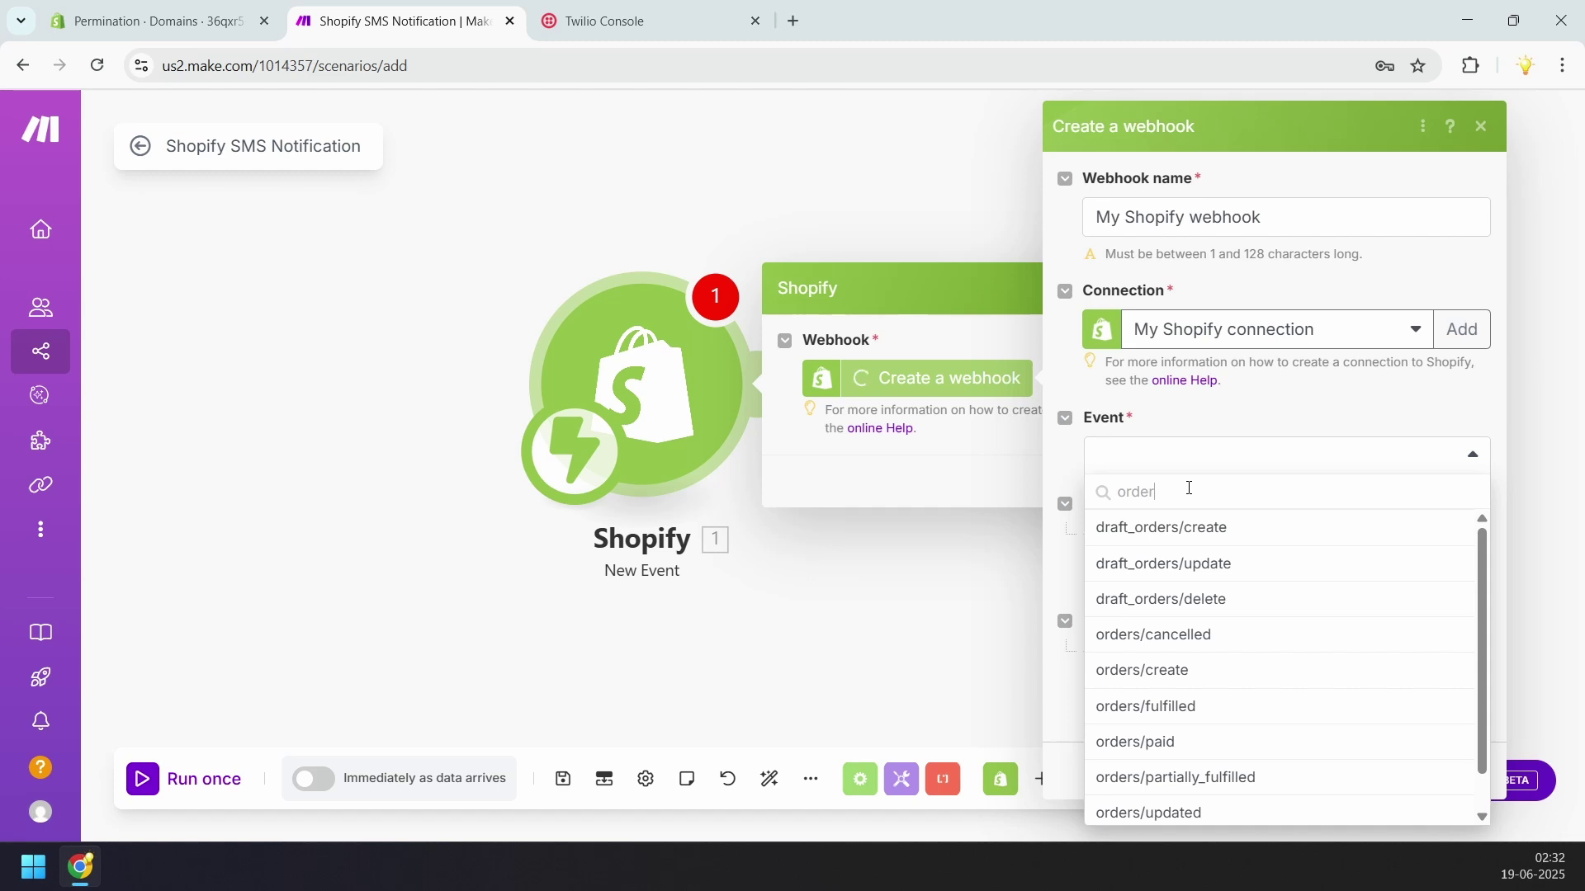
left_click(1175, 673)
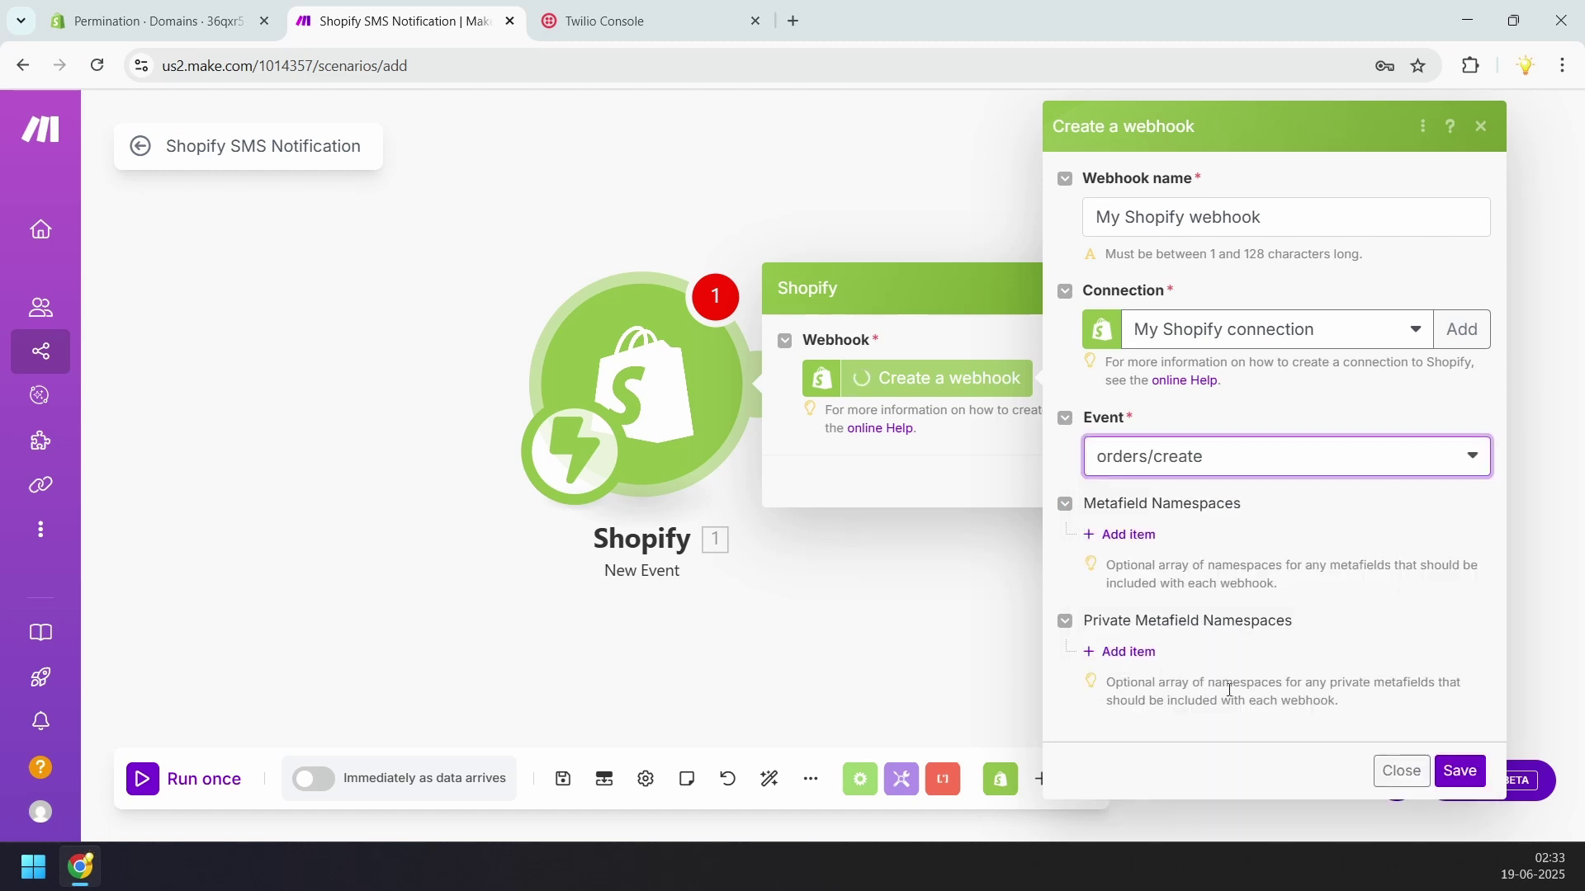
left_click(1460, 772)
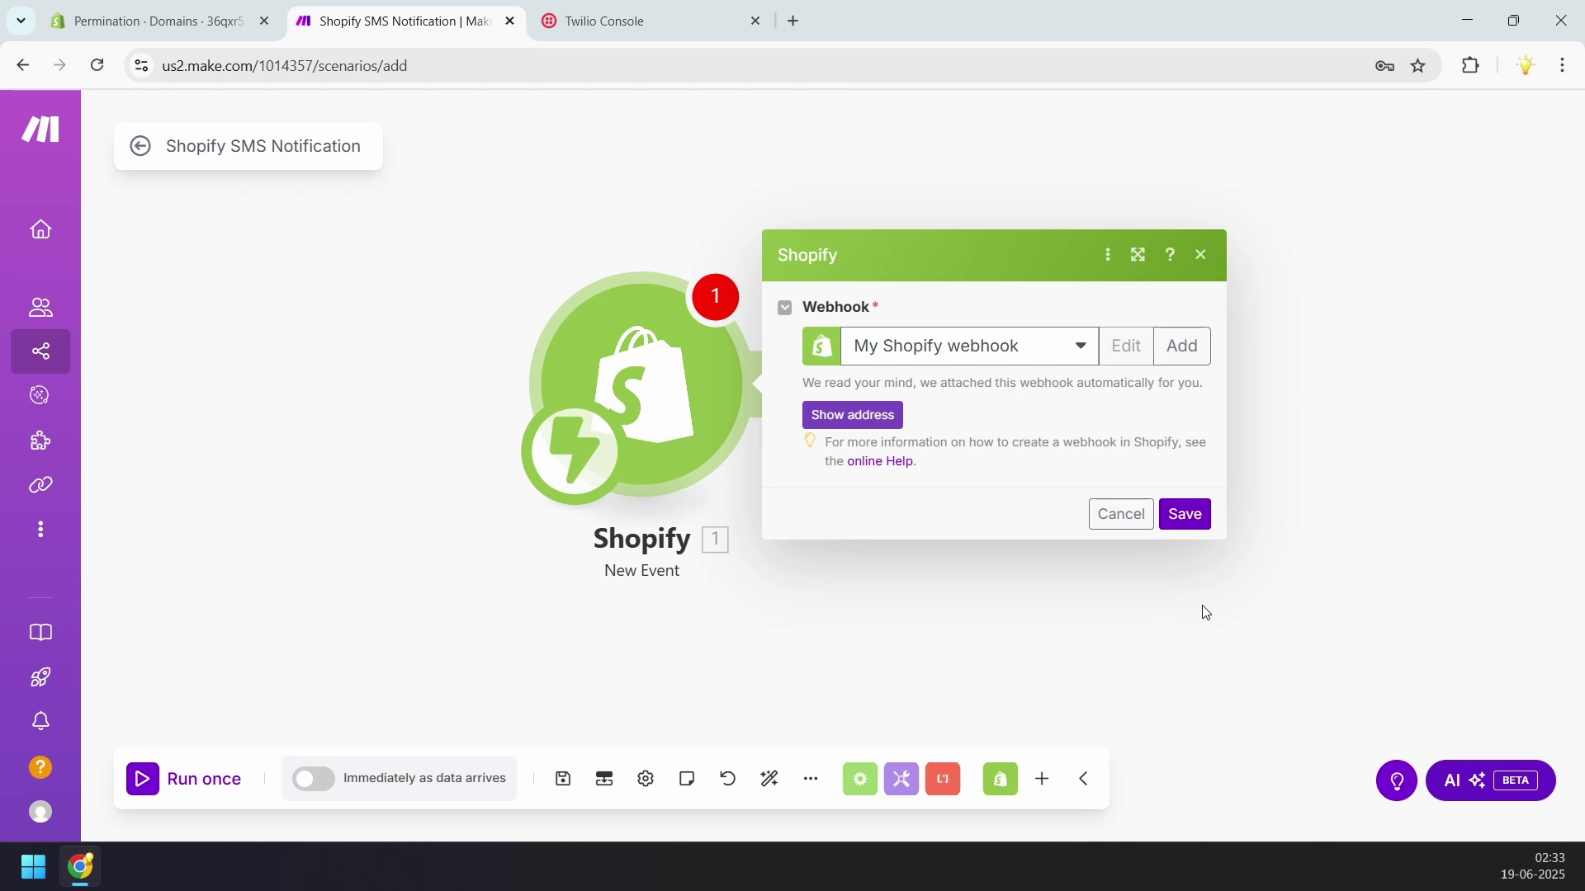
left_click(1186, 515)
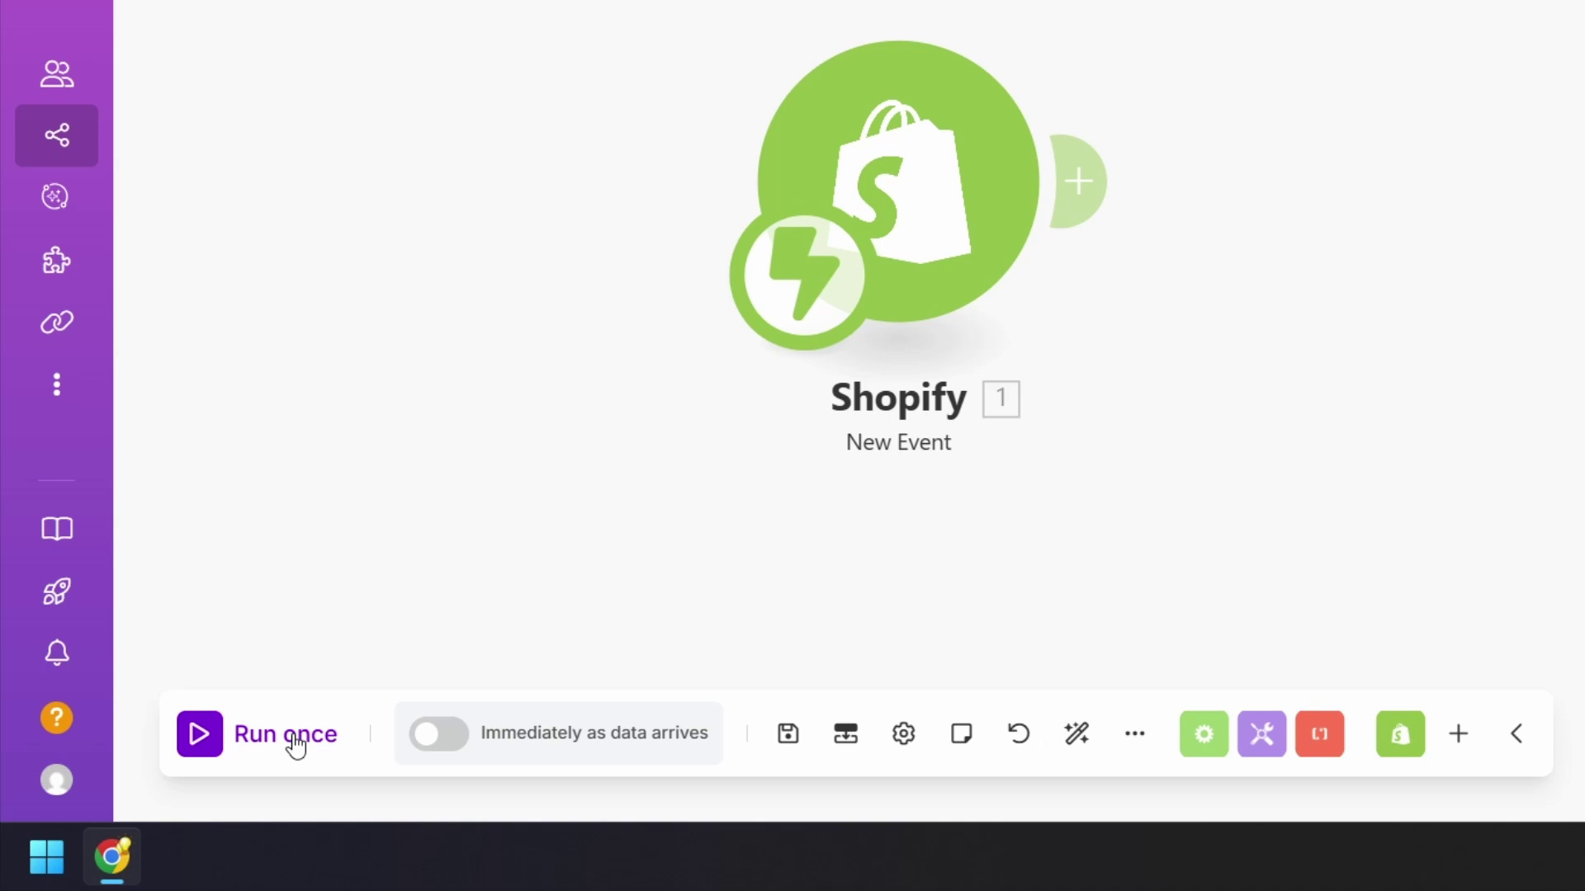
Run the scenario once and start an immediate purchase of the Himalayan Salt Lamp on the storefront as a test order
left_click(295, 746)
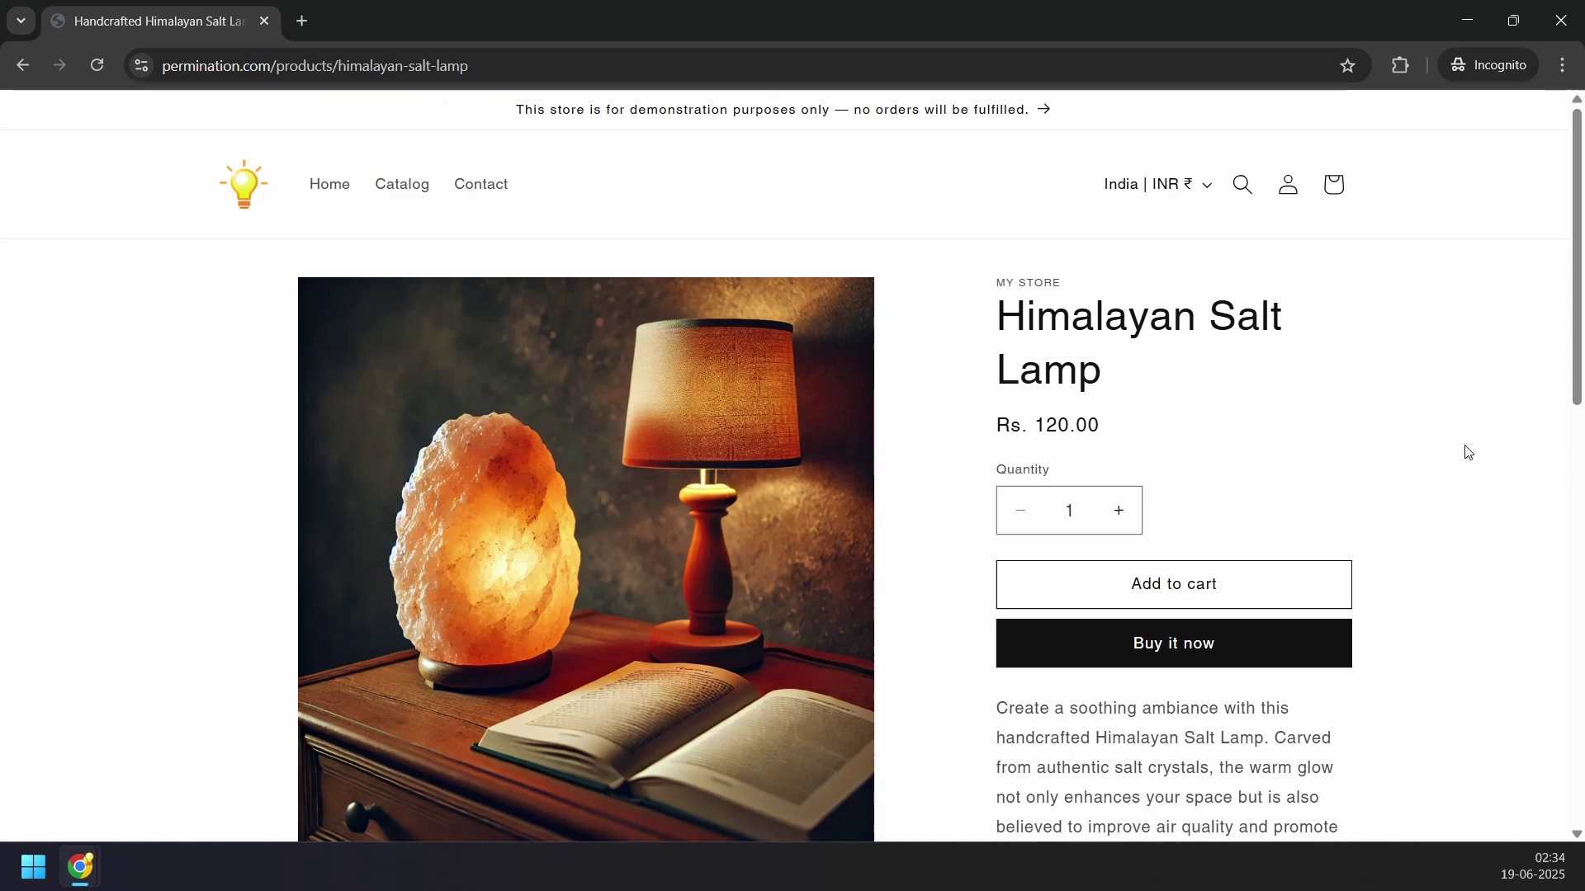
scroll(1453, 479, "down", 2)
left_click(1224, 518)
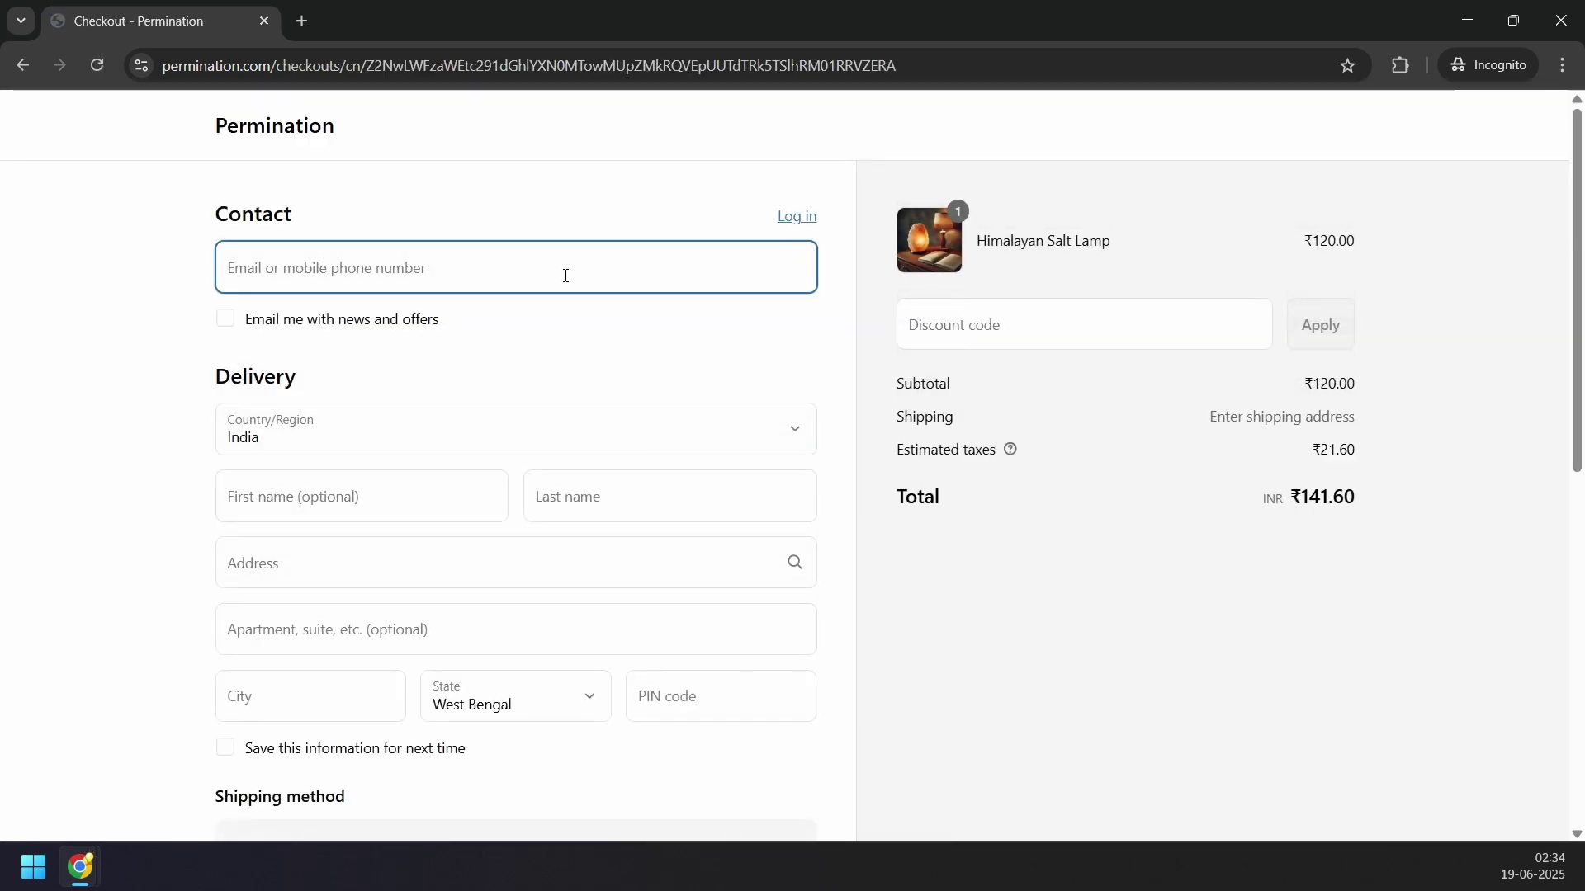
Fill in the checkout with the customer's mobile number, first and last name, and a suggested delivery address
type("9876543210")
left_click(379, 460)
type("John")
key("Tab")
type("Doe")
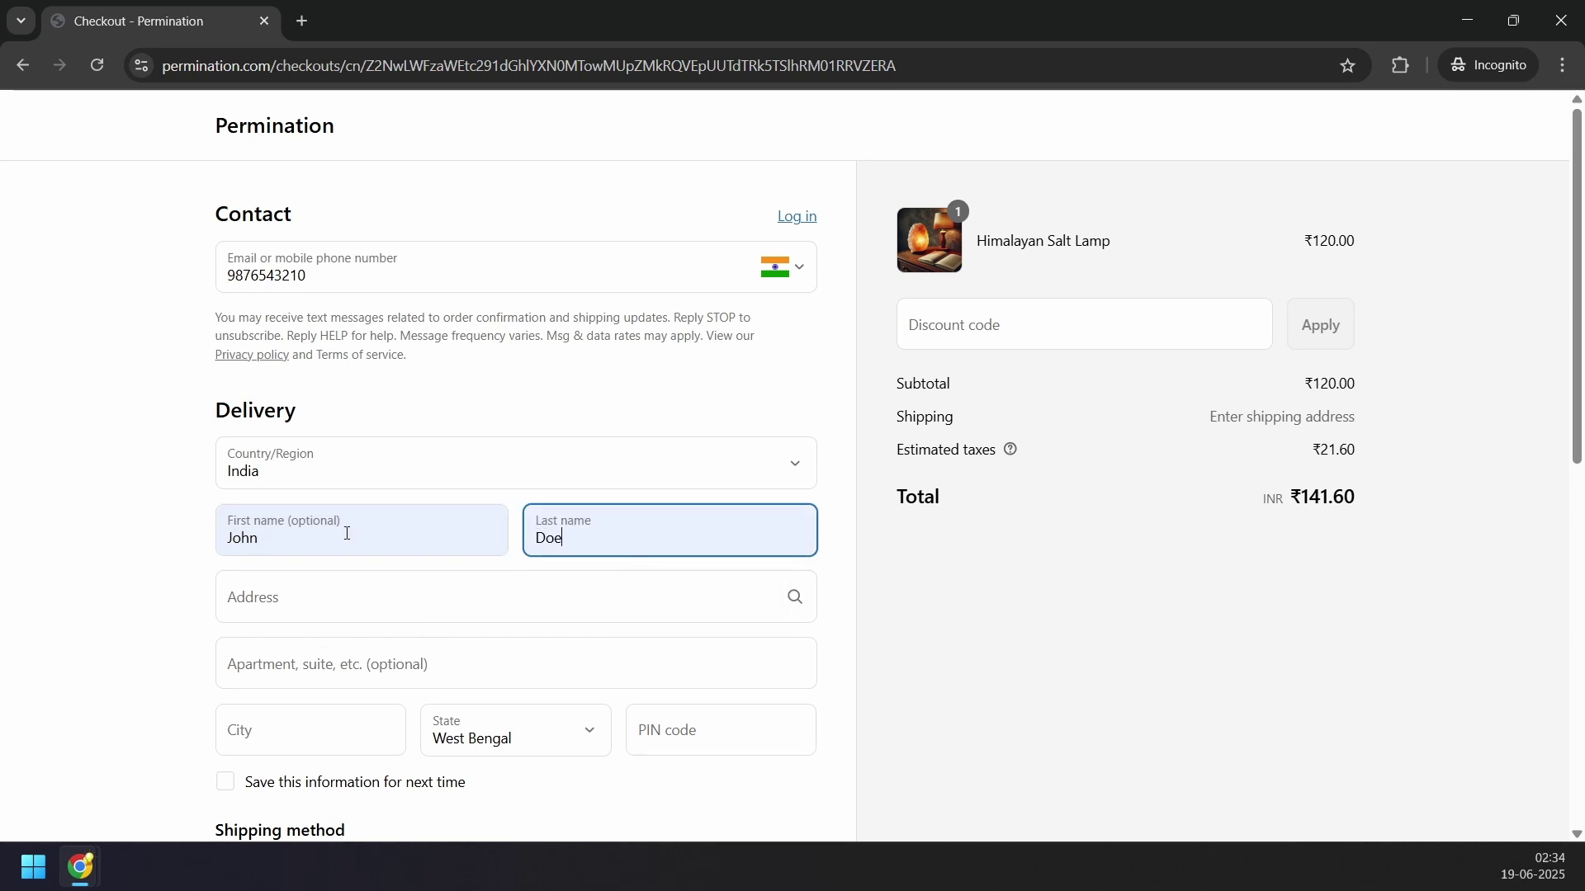
left_click(297, 602)
type("505")
left_click(247, 740)
scroll(107, 670, "down", 5)
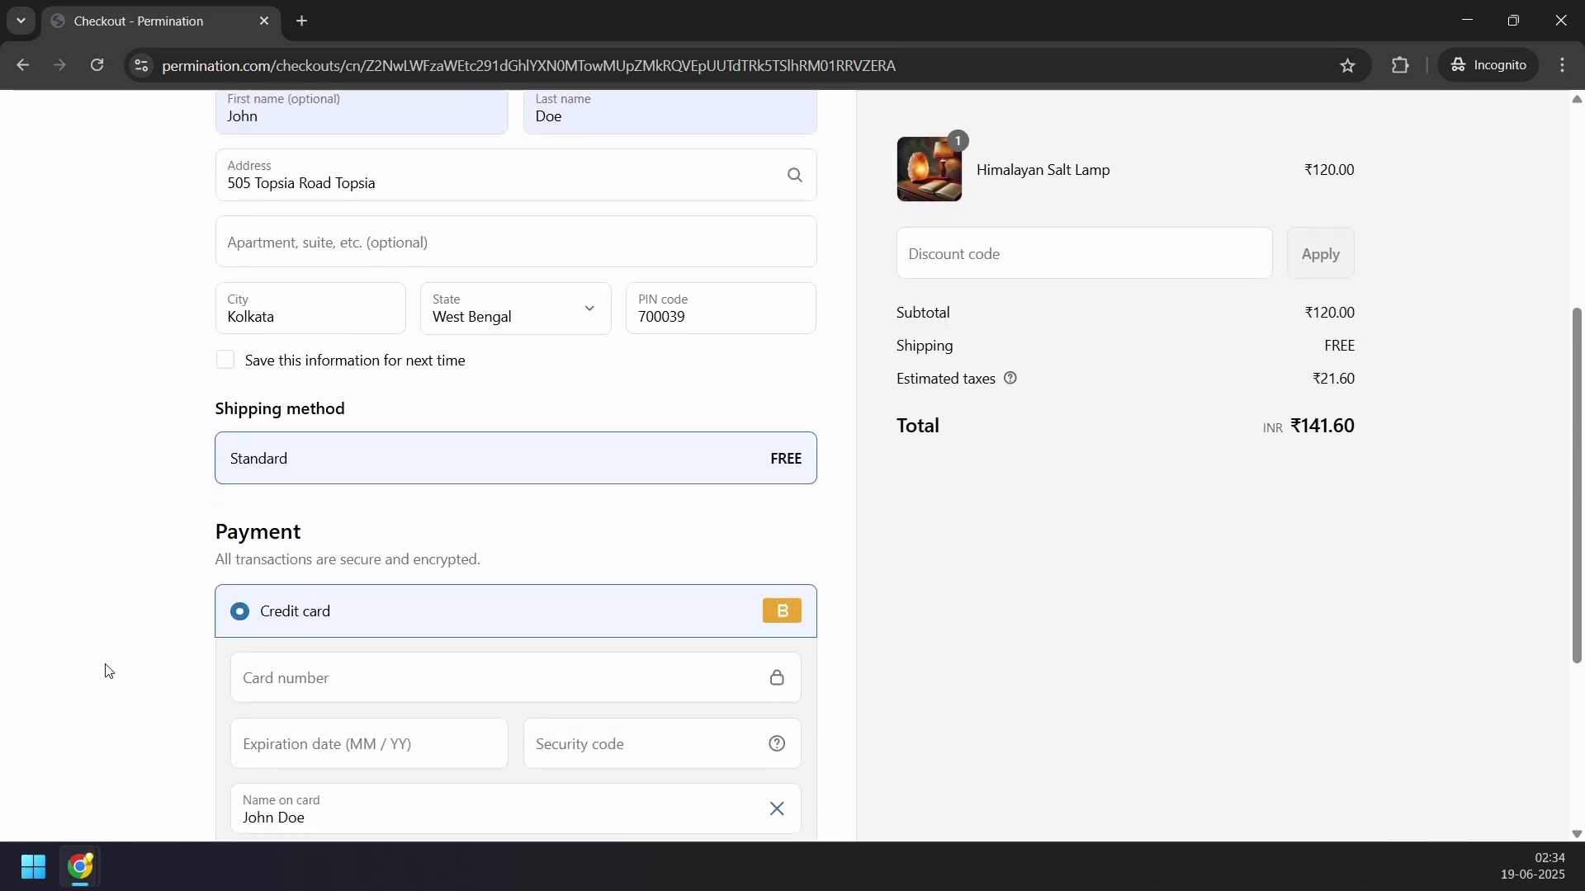
Choose the payment method, place the test order for the Himalayan Salt Lamp, and close the storefront window
scroll(107, 670, "down", 5)
left_click(478, 672)
left_click(525, 667)
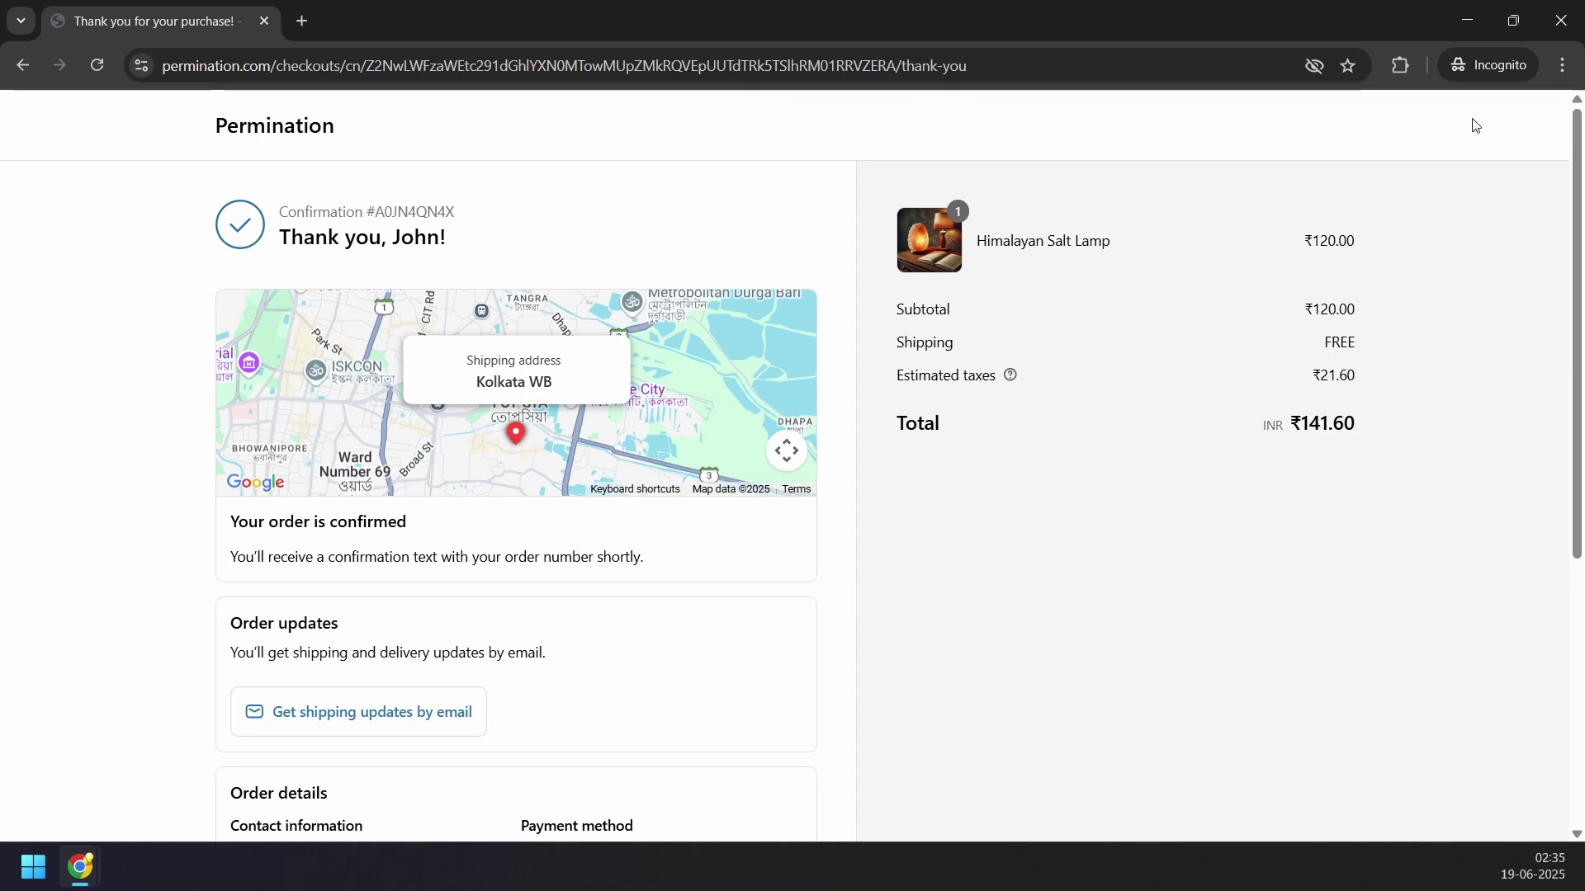
left_click(1545, 33)
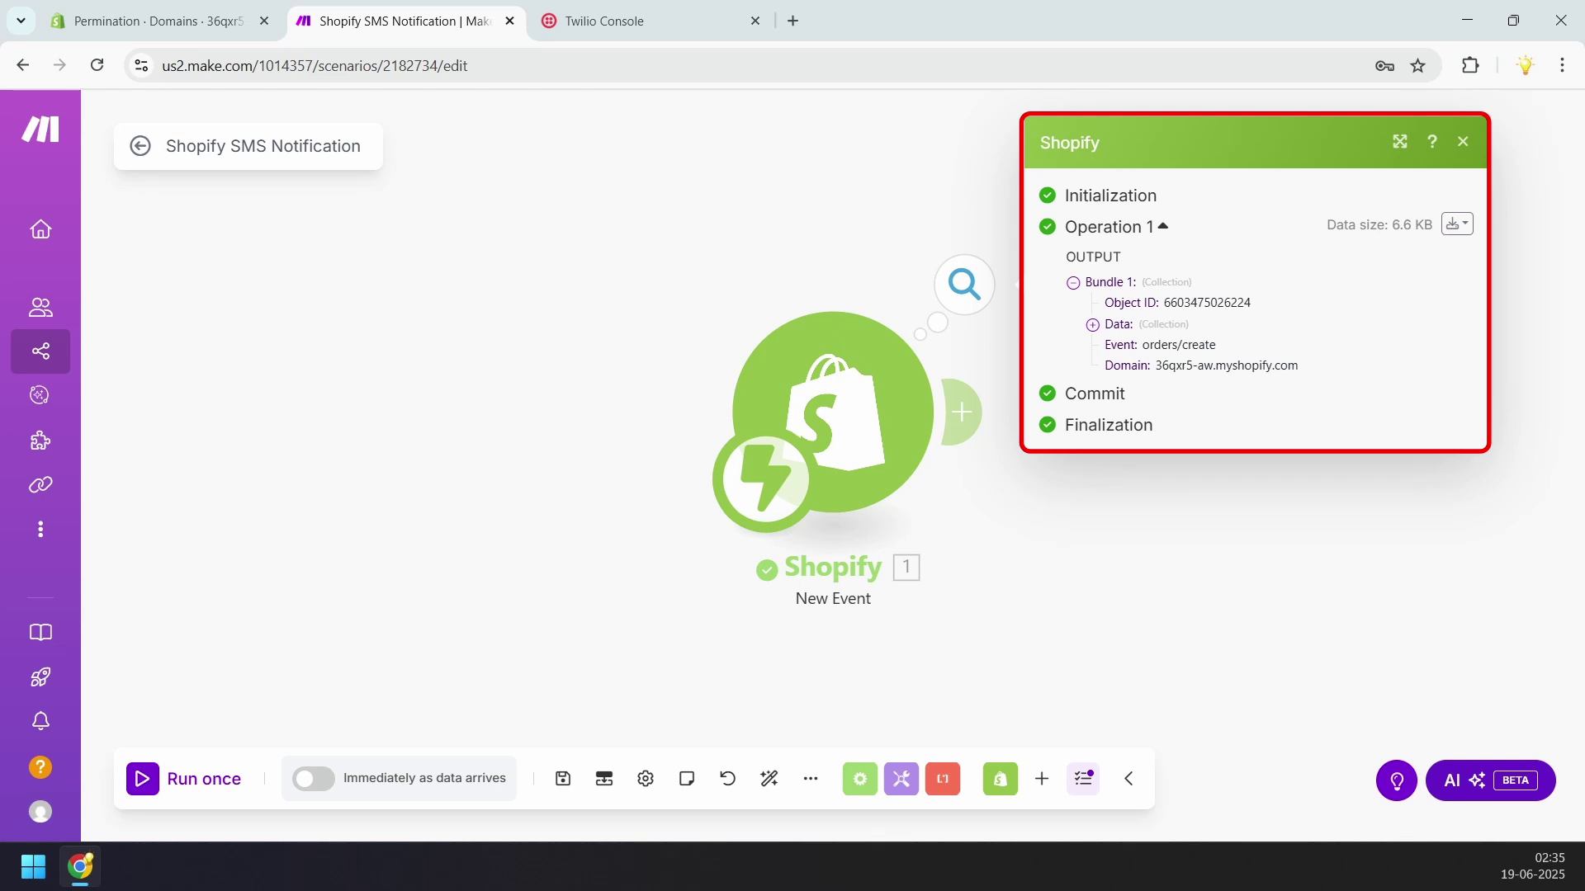
Expand the Data collection in the Shopify trigger's output bundle and examine the received order fields
left_click(1093, 326)
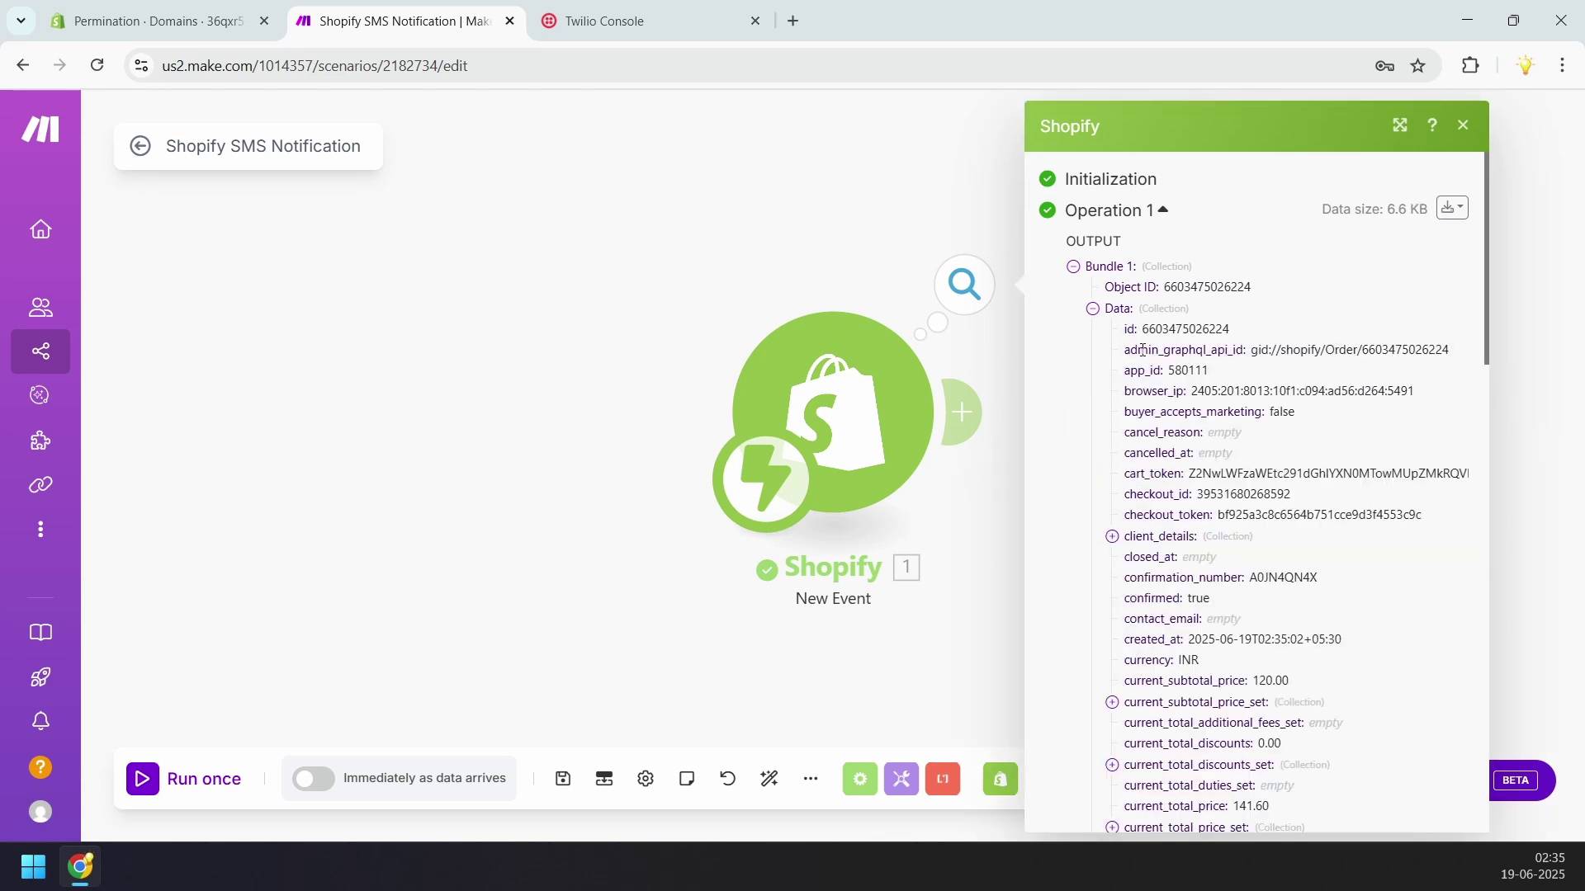
scroll(1147, 364, "down", 2)
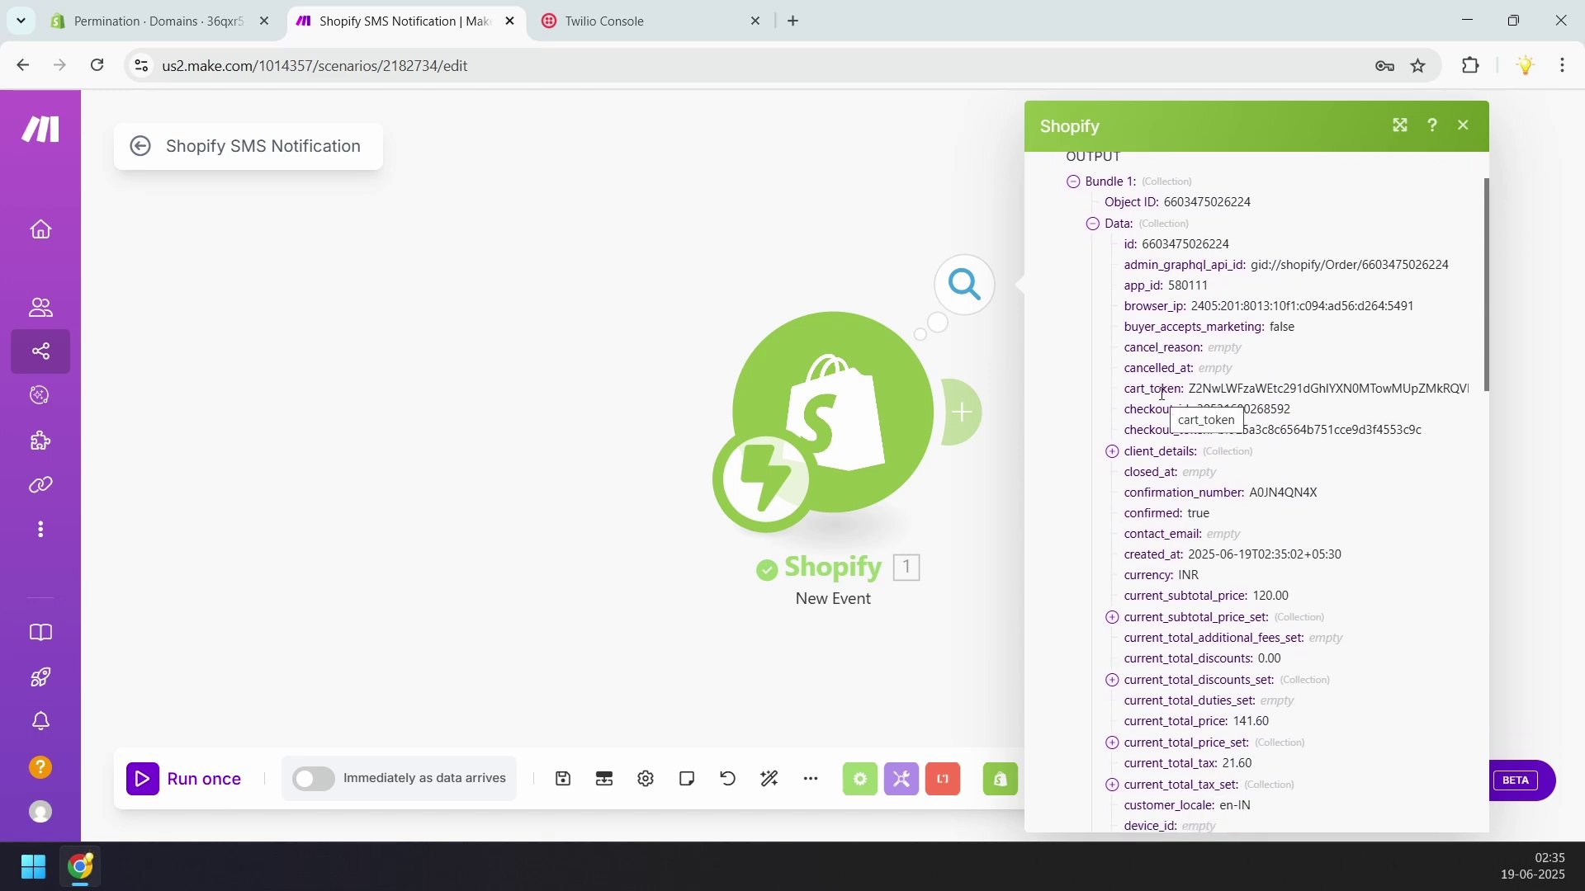
scroll(1162, 393, "down", 3)
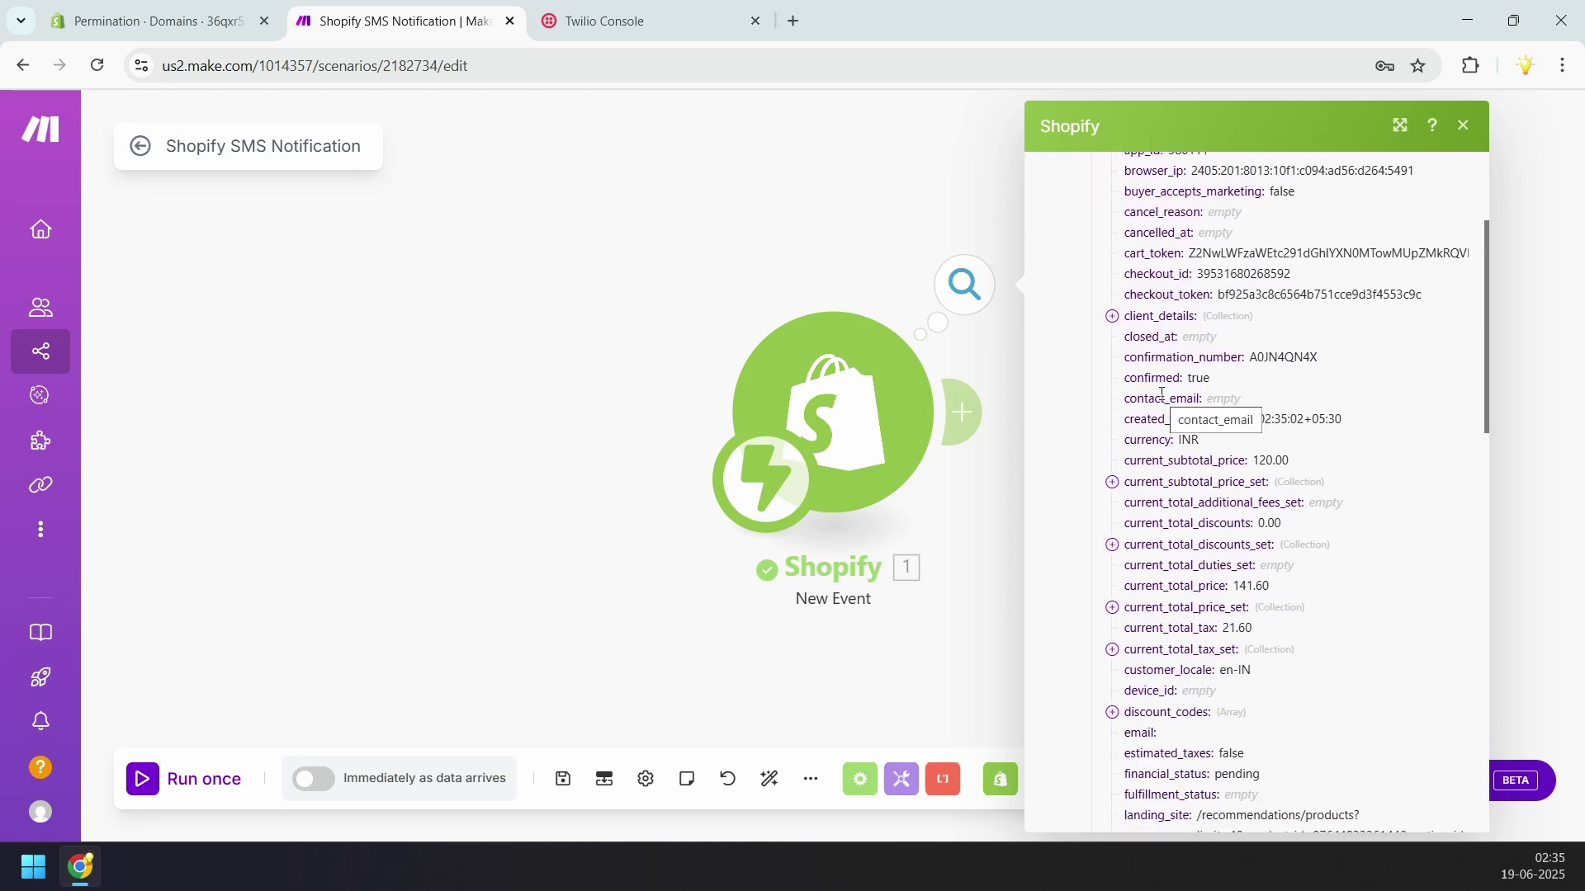
scroll(1162, 394, "down", 3)
left_click(1011, 429)
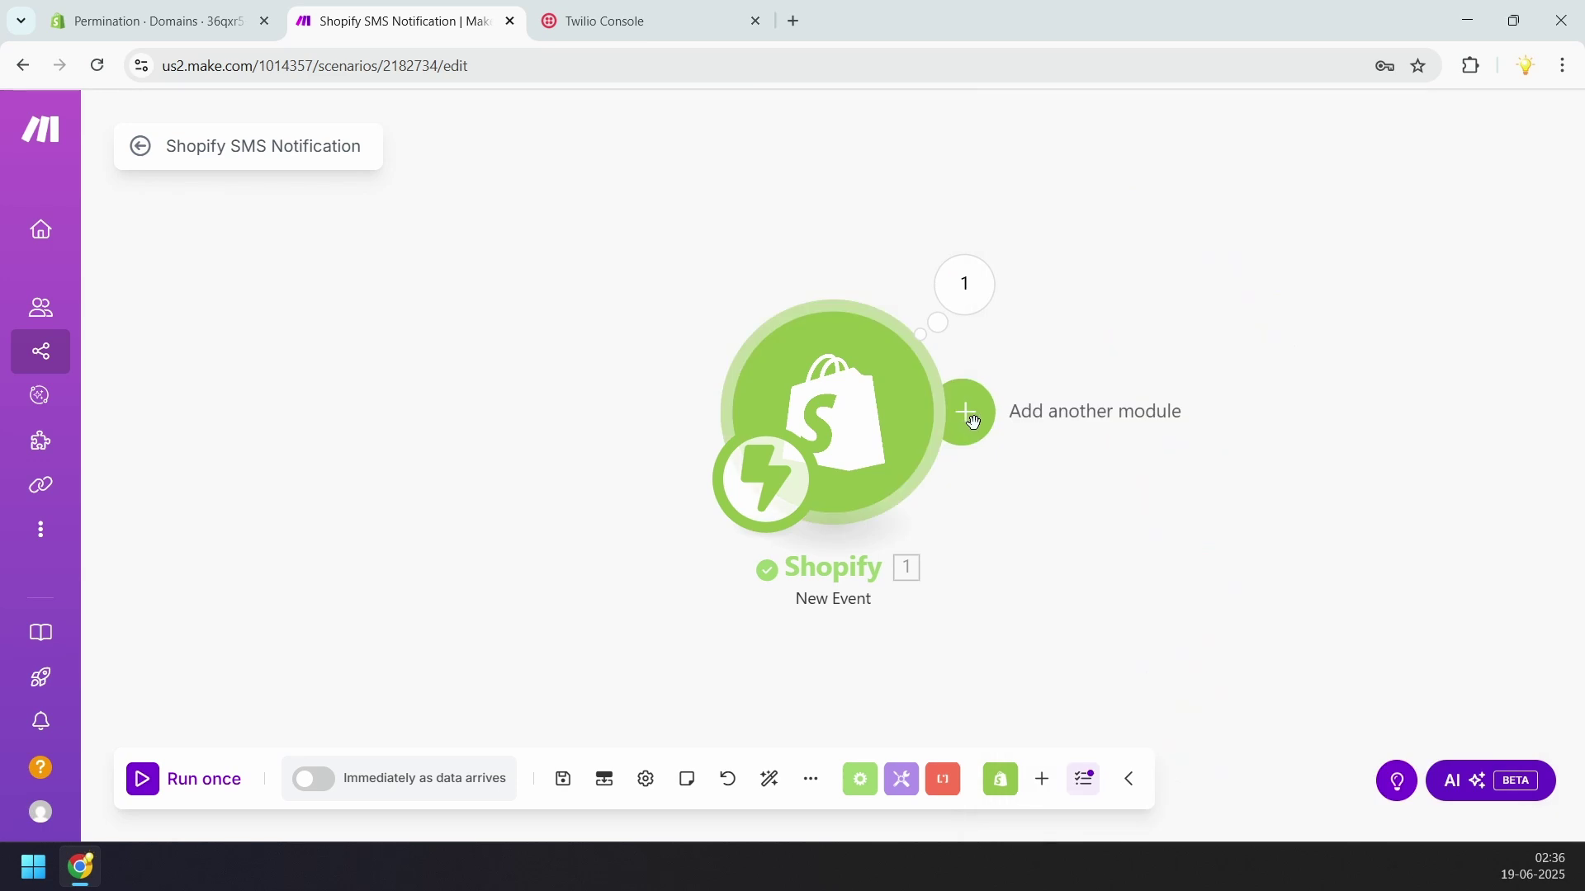
Add a Twilio Create a Message module after the Shopify trigger
left_click(974, 423)
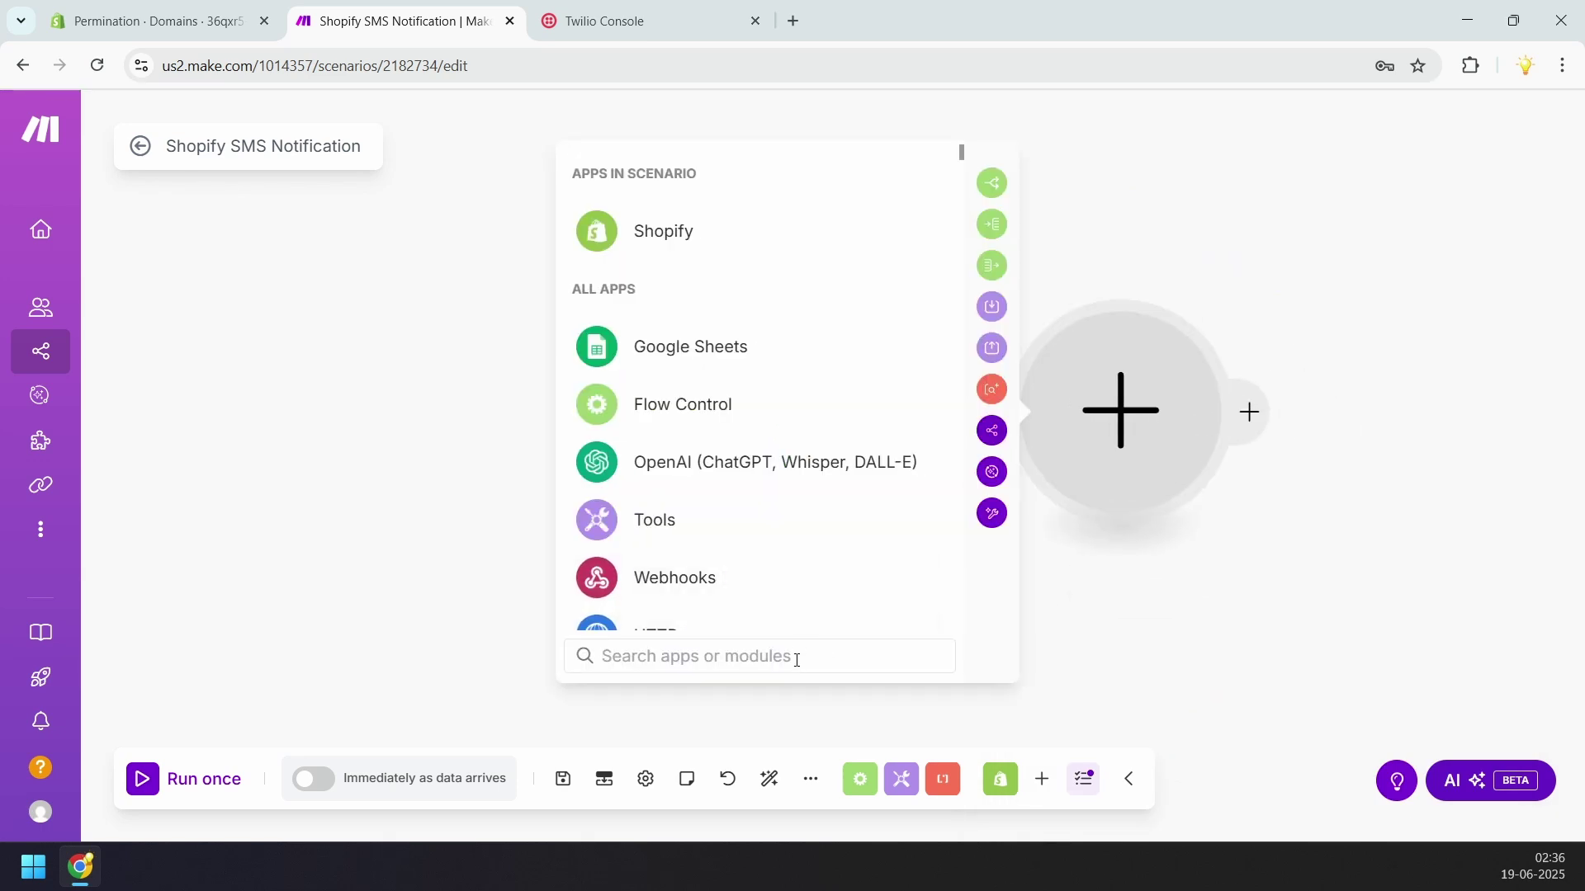
type("twilio")
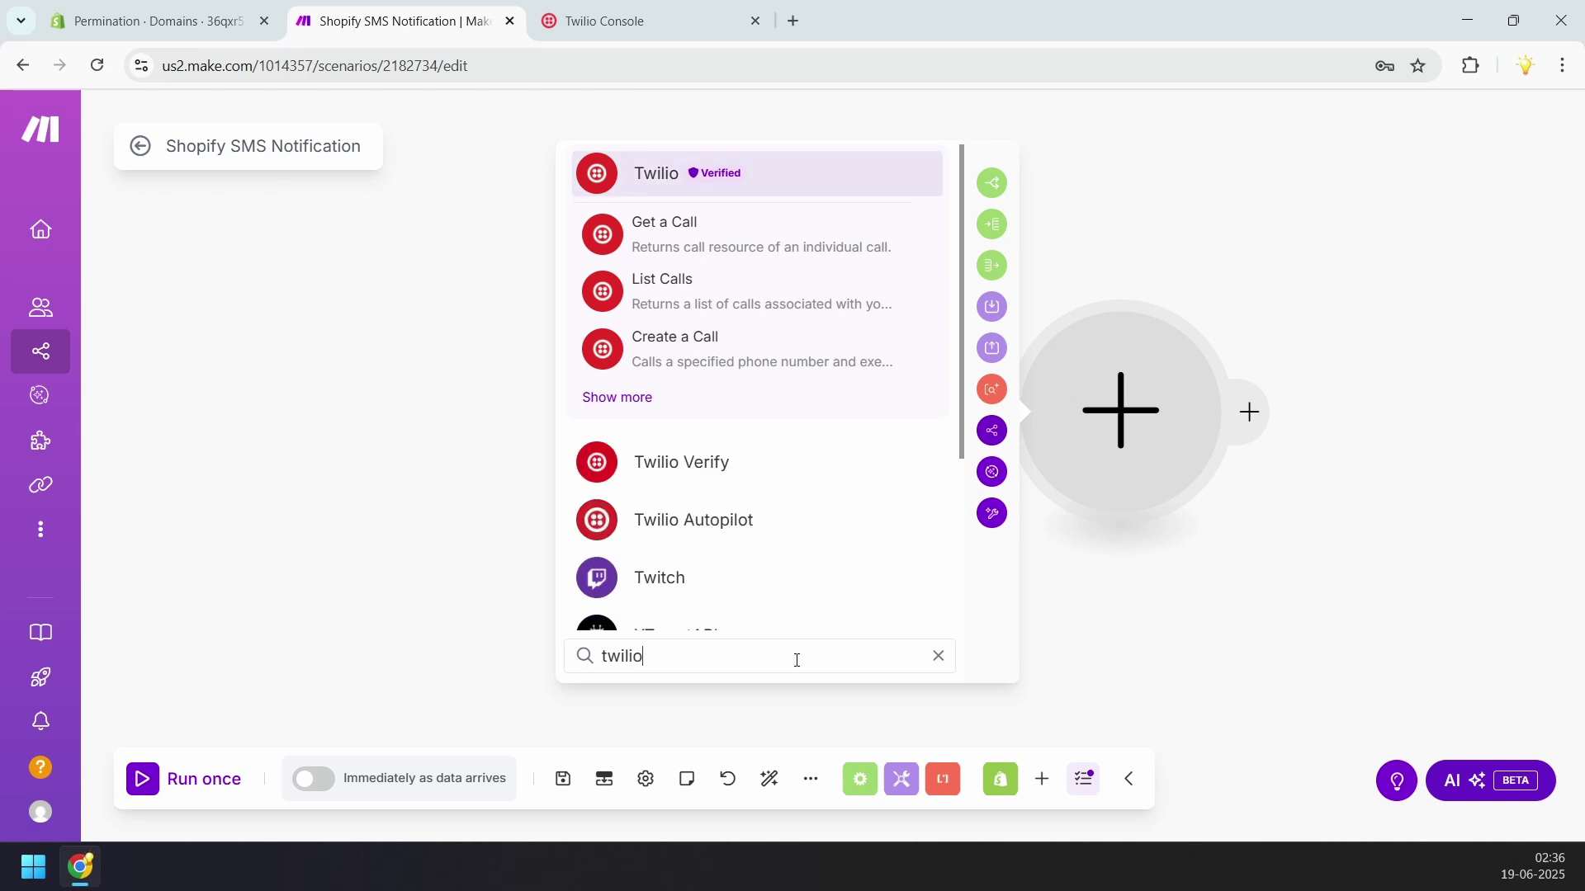
left_click(632, 400)
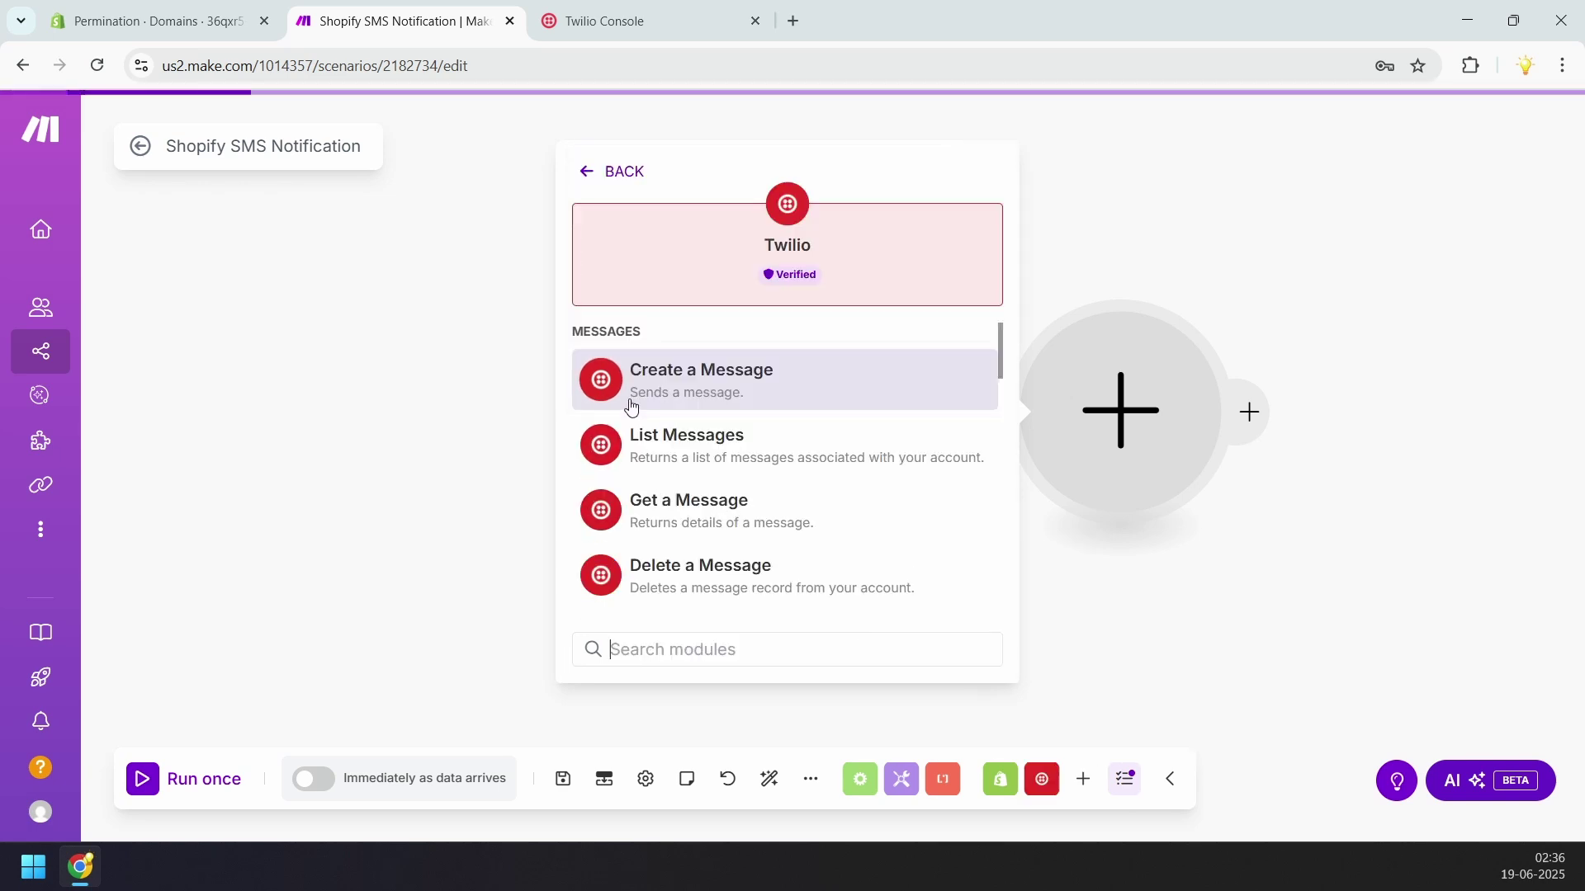
left_click(788, 407)
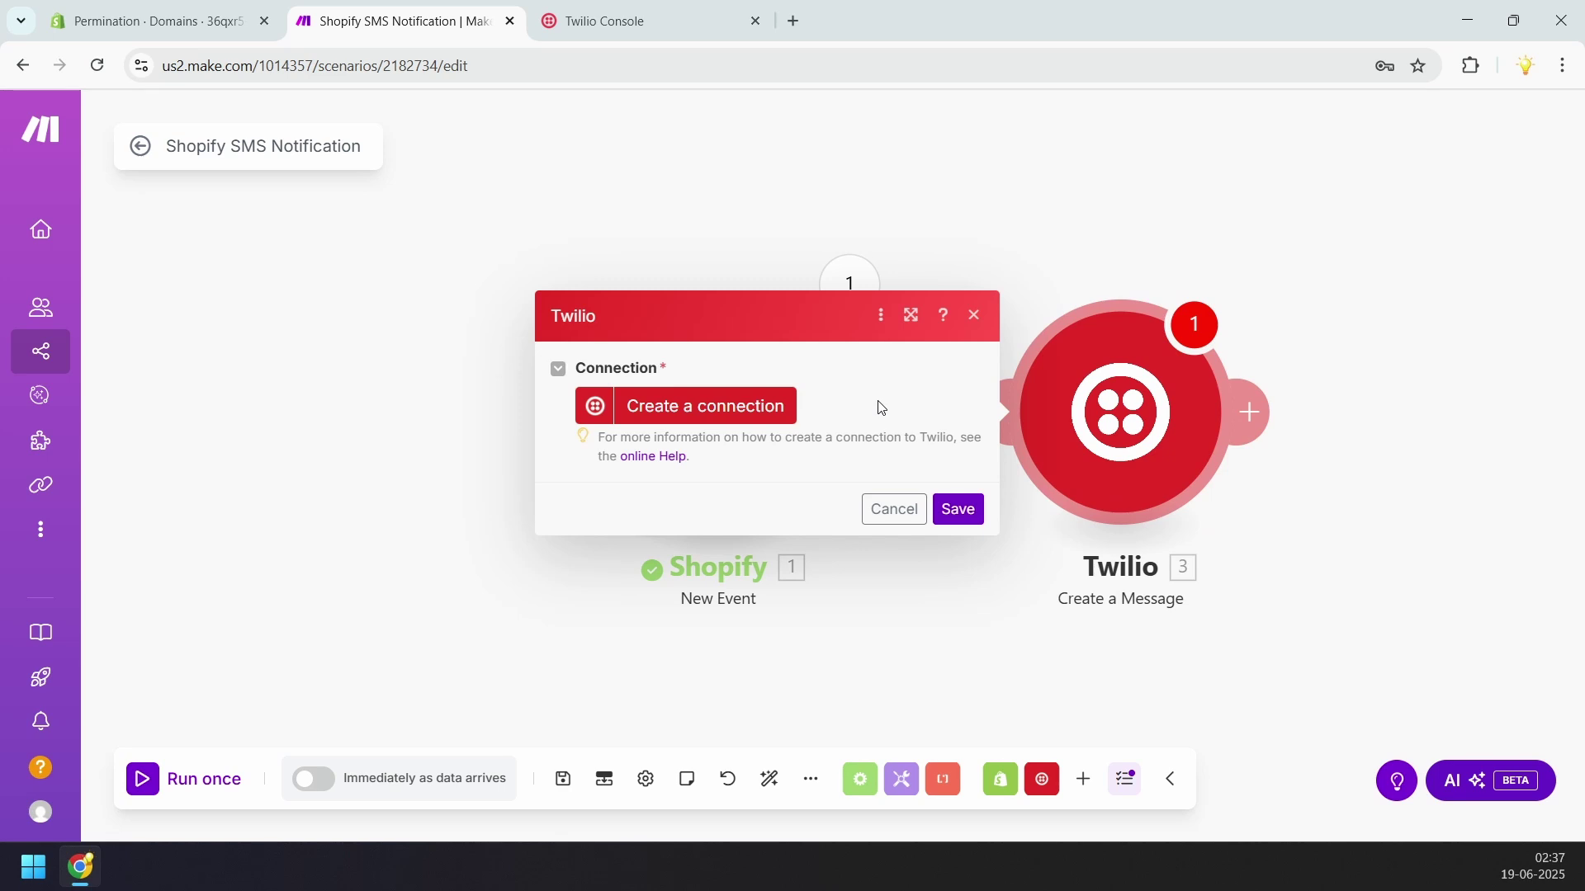
Start a new Twilio connection, copy the Account SID from the Twilio Console, and paste it into the connection's SID field in Make
left_click(756, 406)
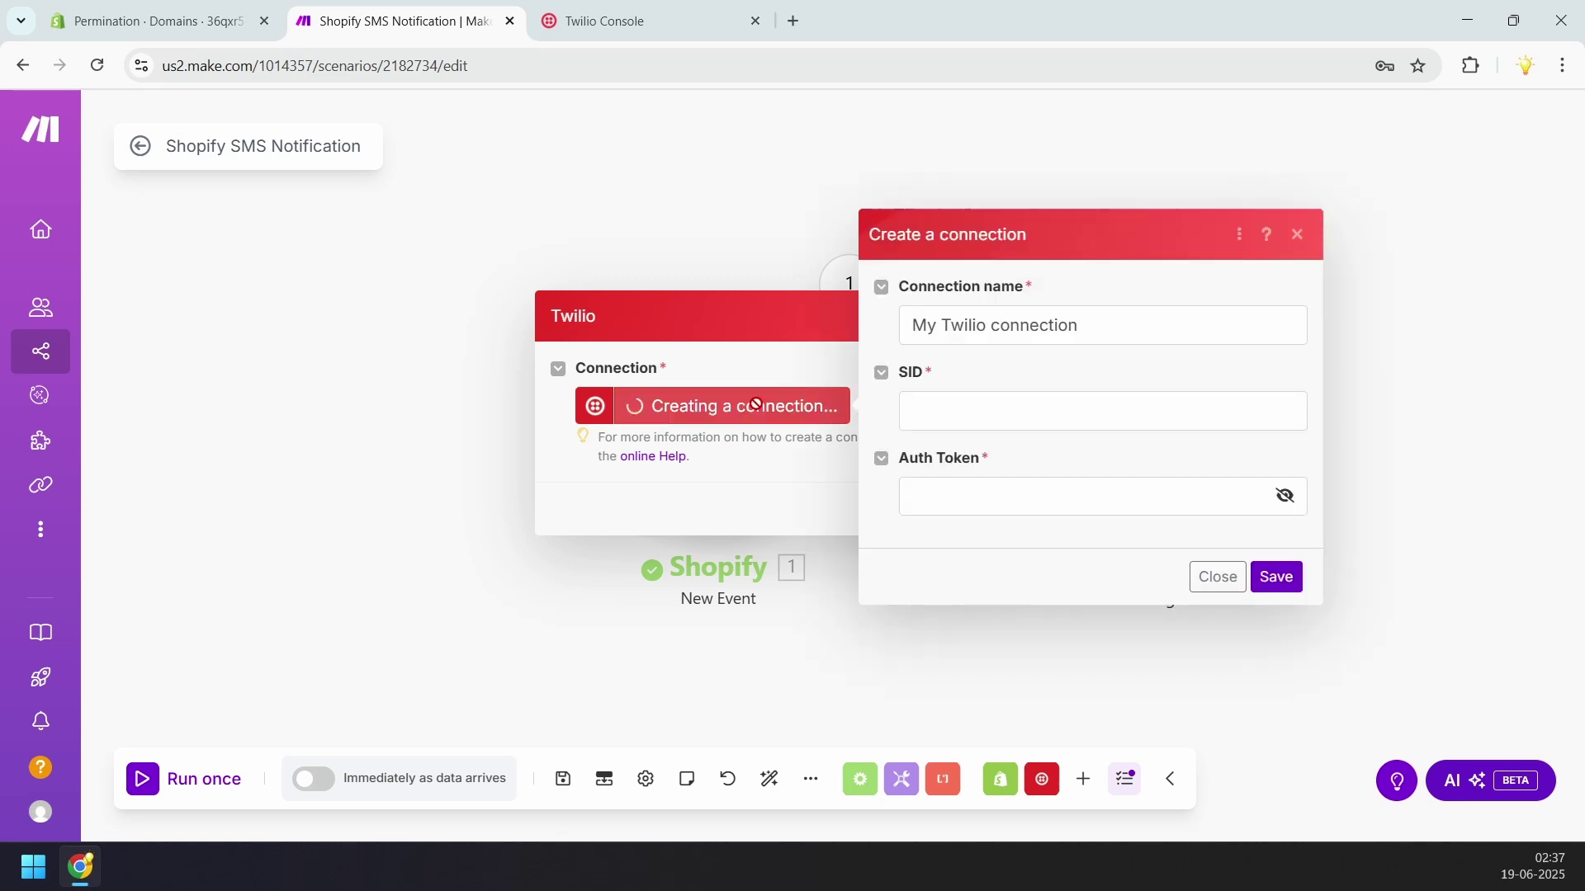
left_click(904, 410)
left_click(1112, 330)
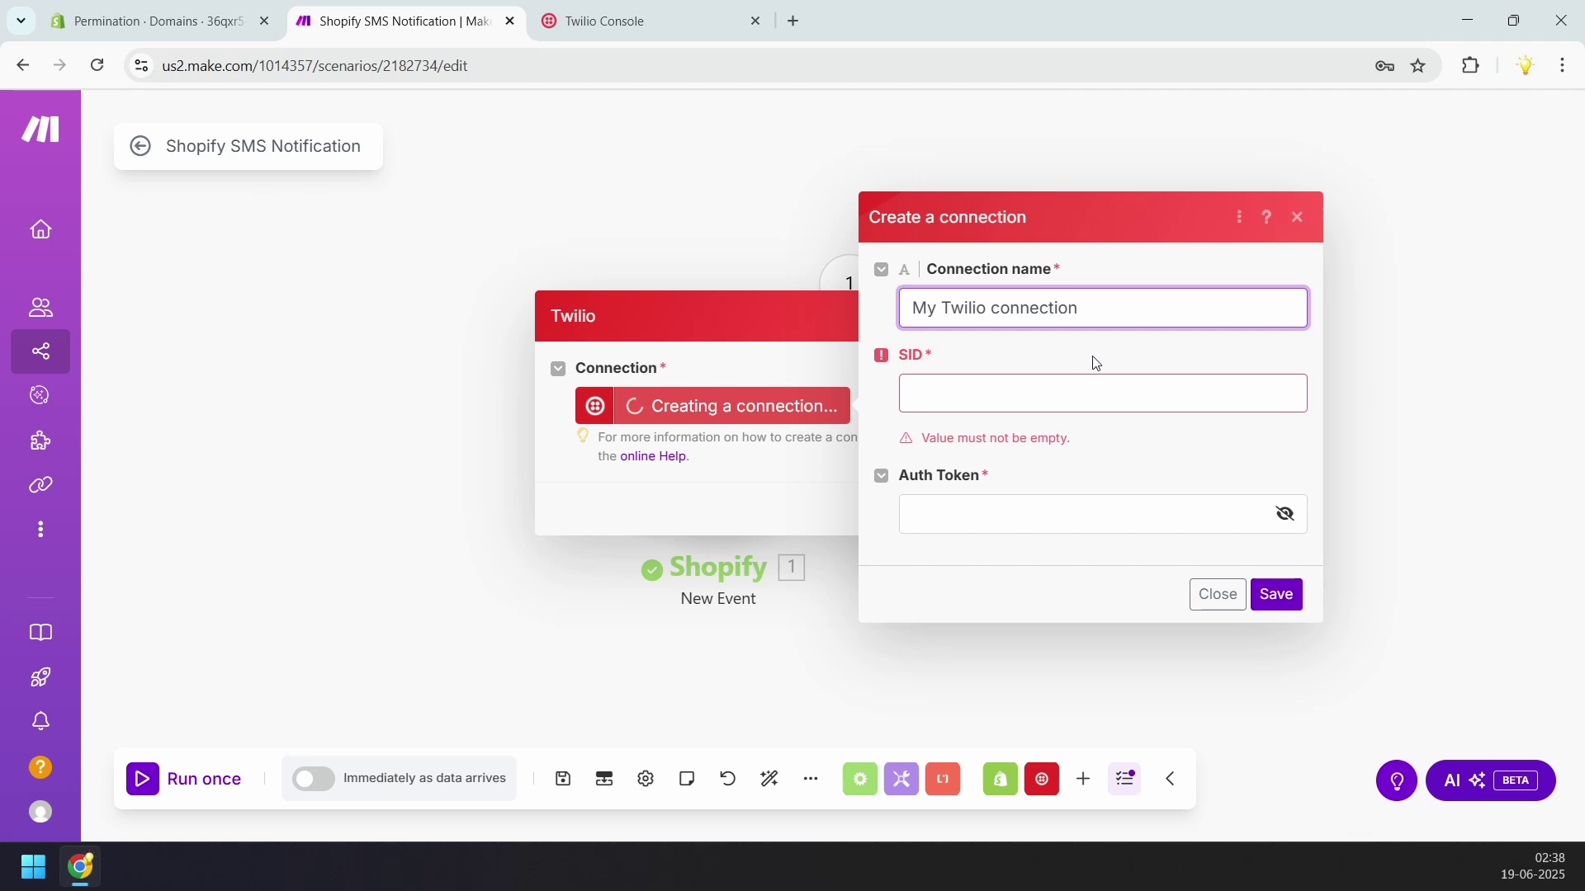
left_click(658, 11)
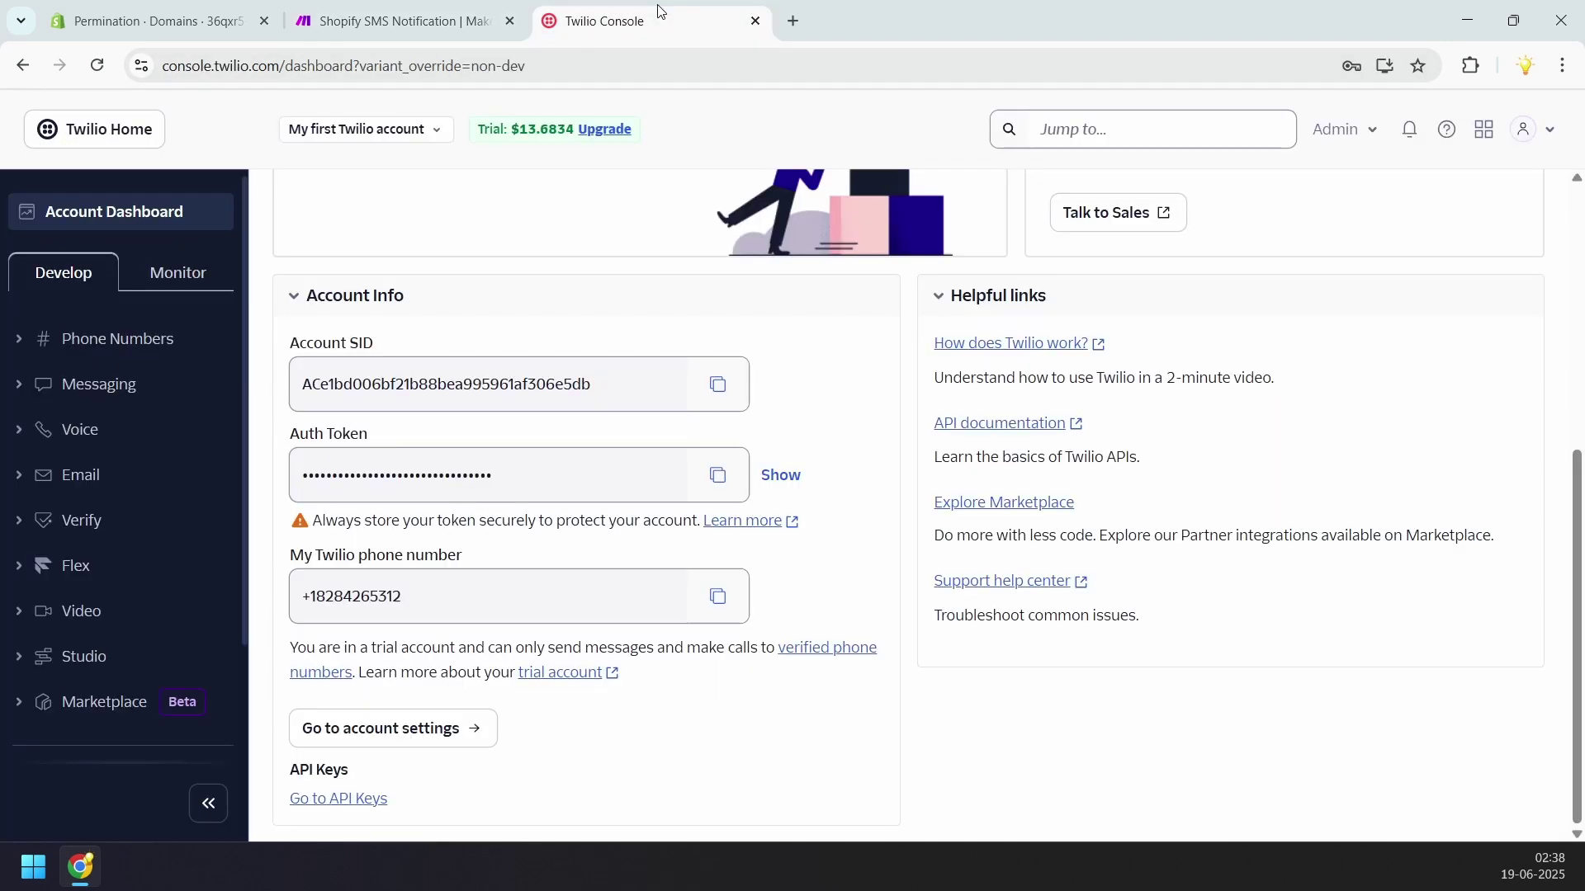
left_click(718, 384)
left_click(476, 7)
left_click(1015, 391)
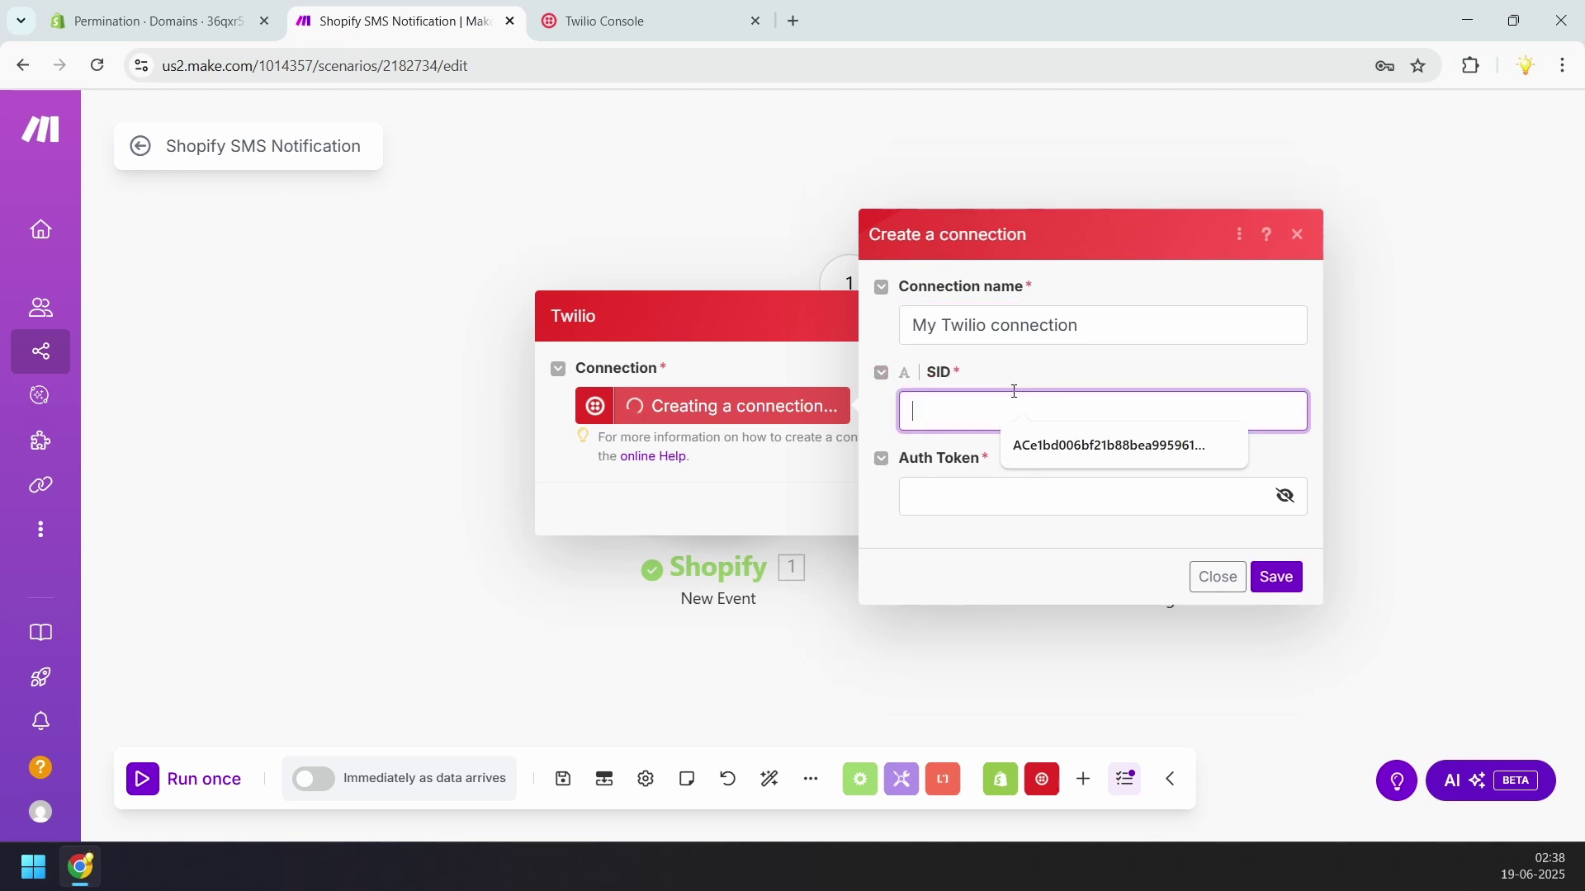
key("ctrl+v")
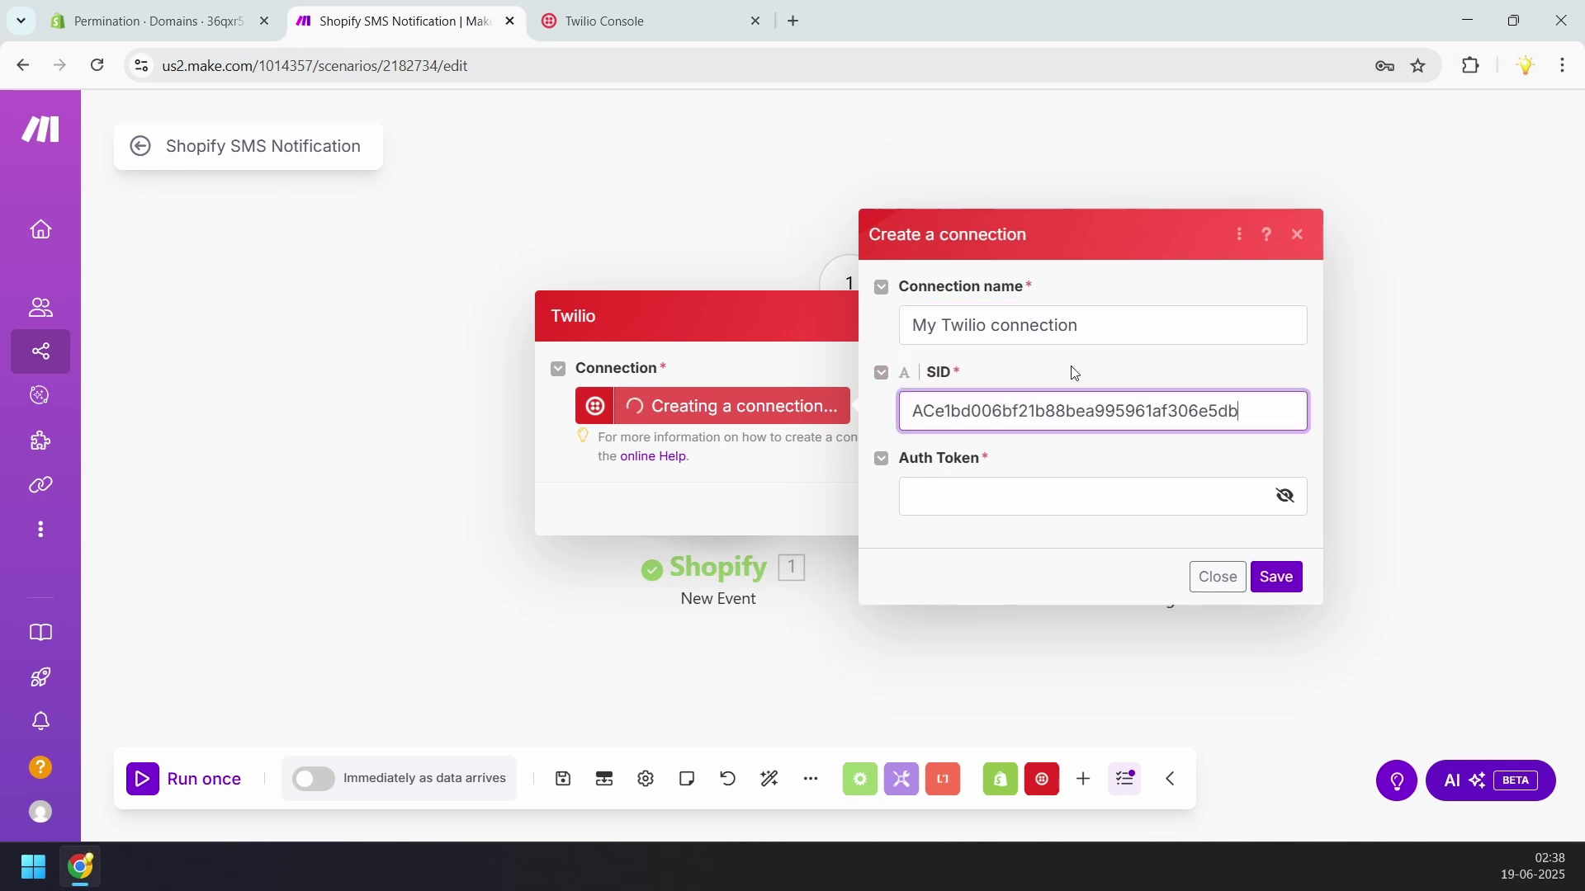
Copy the Auth Token from the Twilio Console, paste it into the connection's Auth Token field in Make, and save the connection
left_click(672, 8)
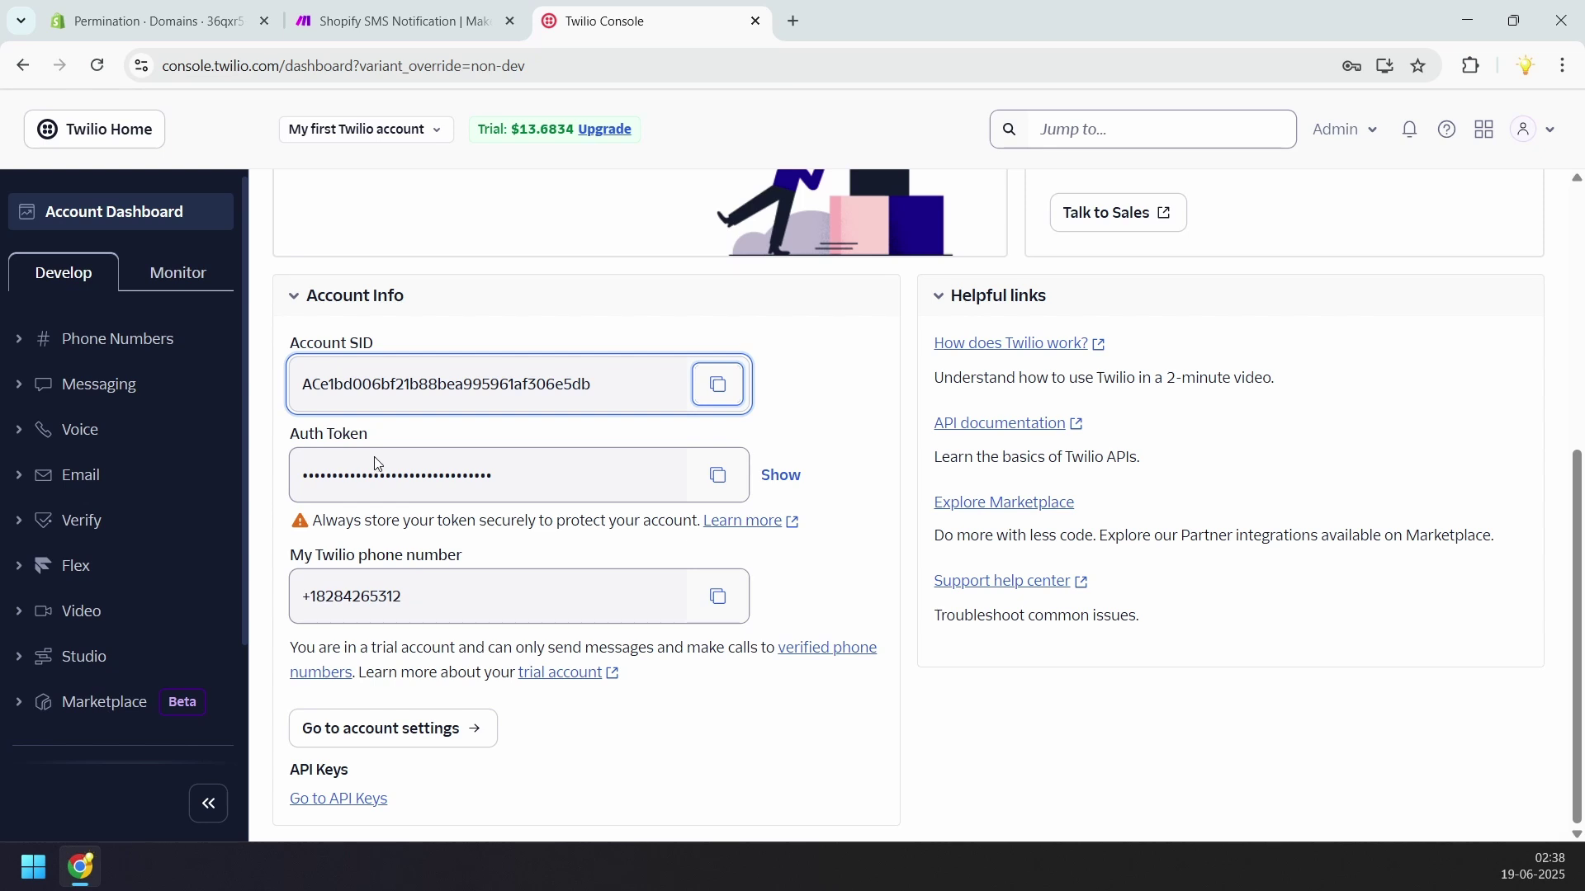
left_click(716, 475)
left_click(396, 21)
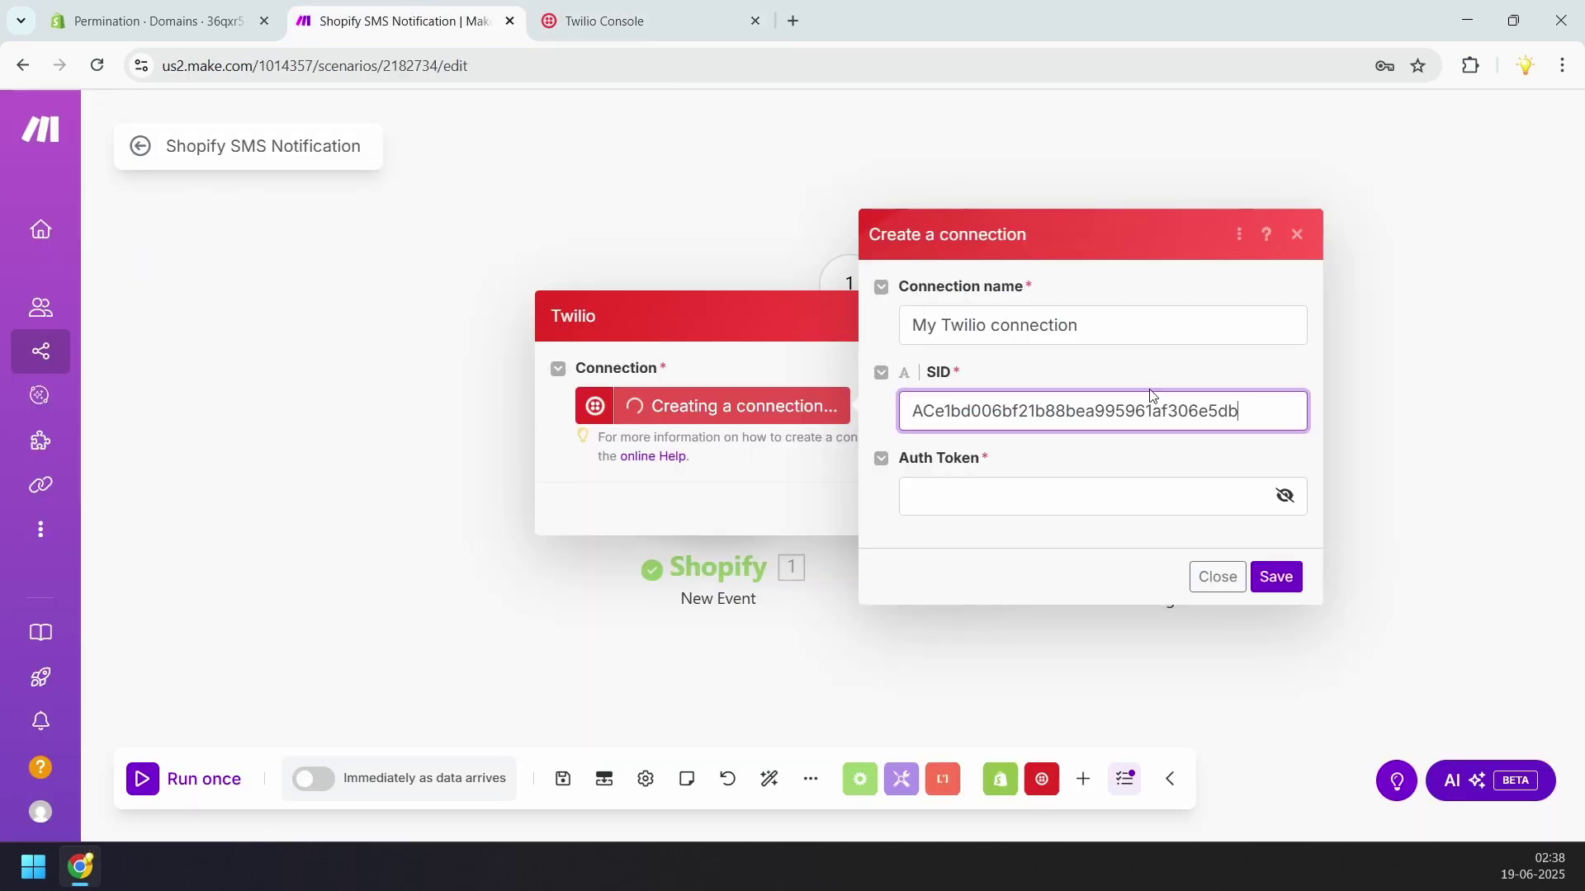
left_click(1061, 489)
key("ctrl+v")
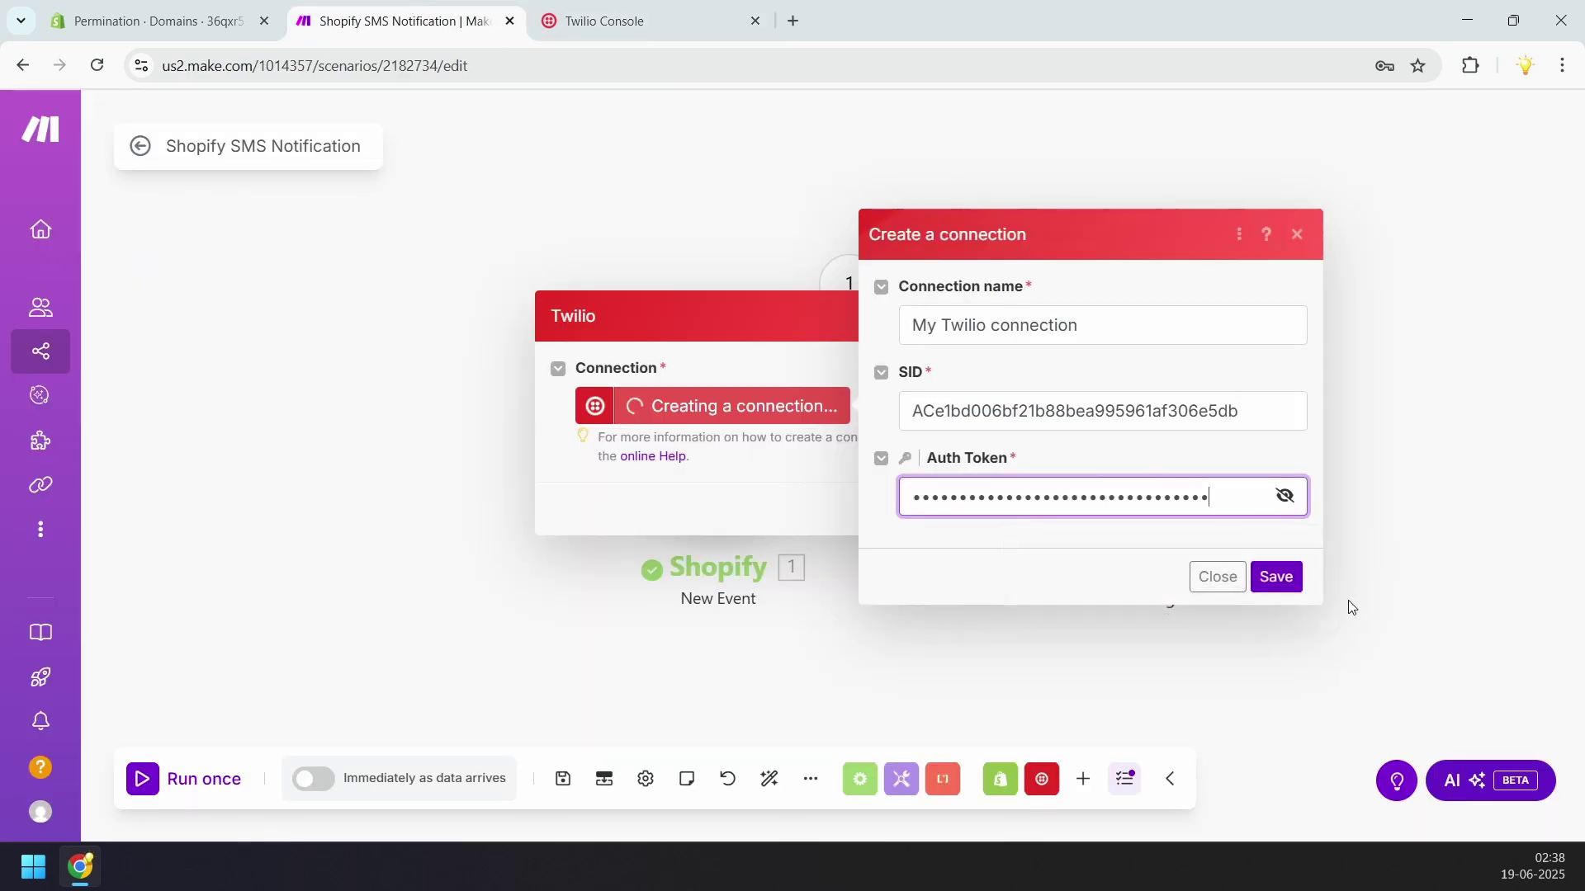
left_click(1276, 576)
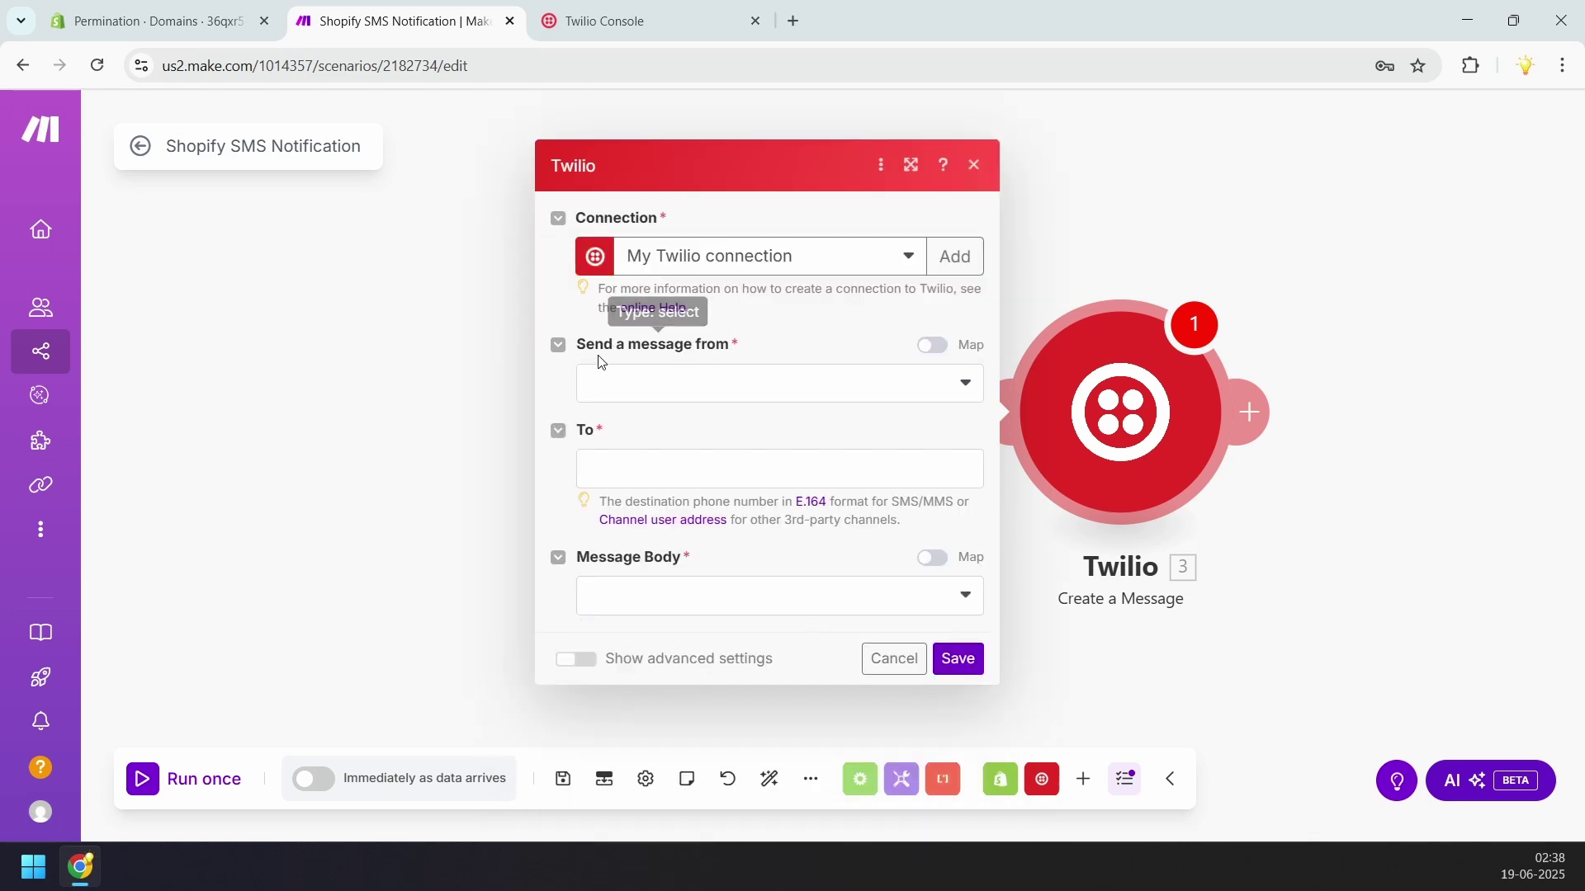
Set the message to be sent from a phone number and select the account's Twilio number as the sender
left_click(692, 384)
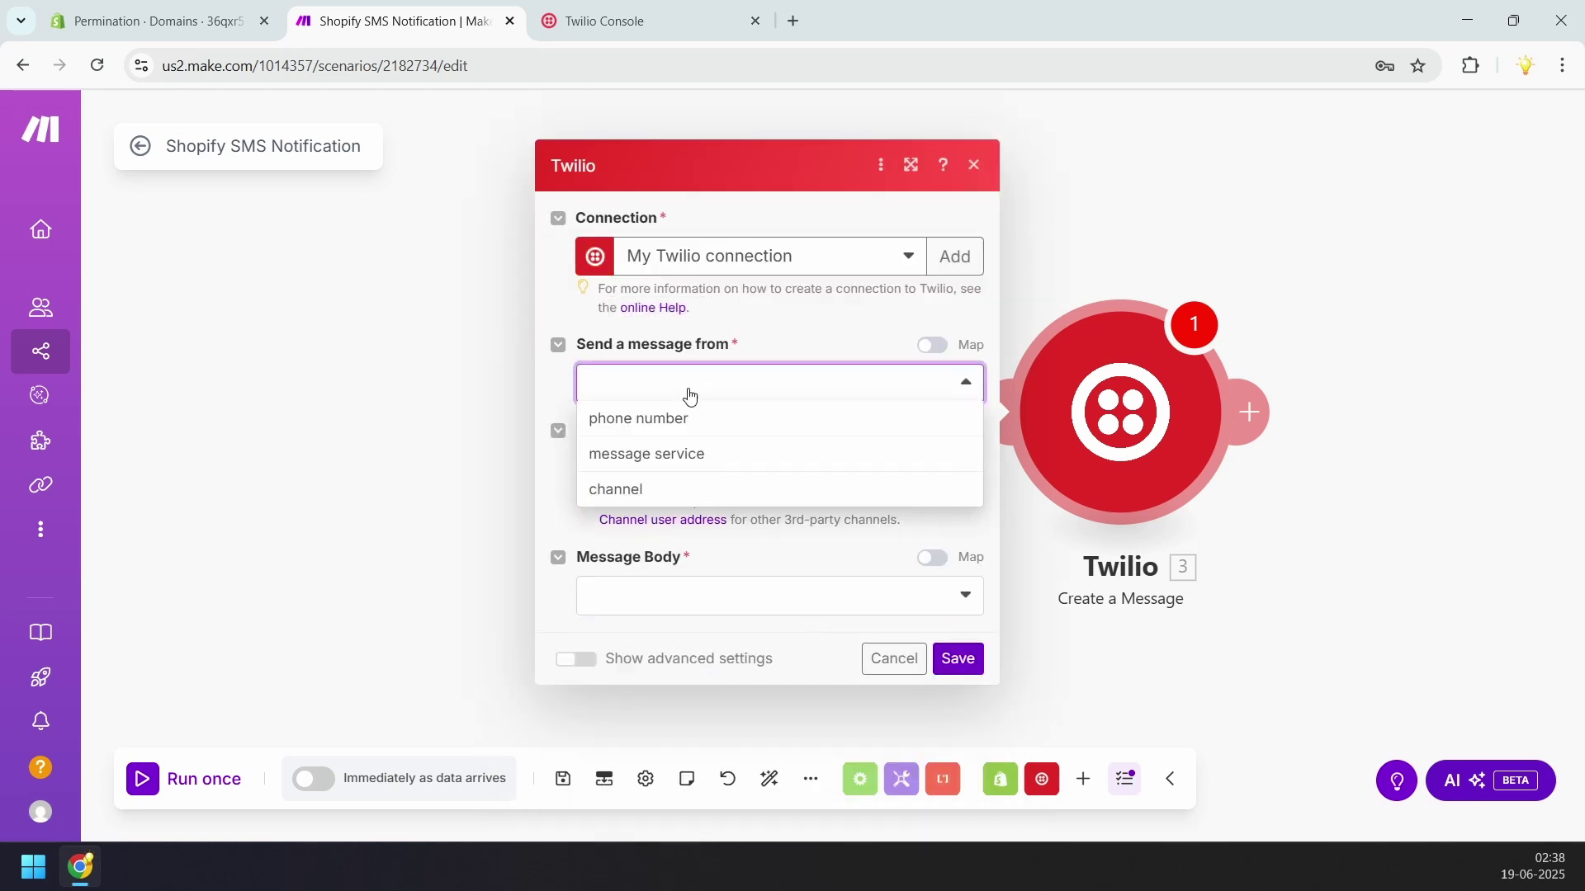
left_click(672, 421)
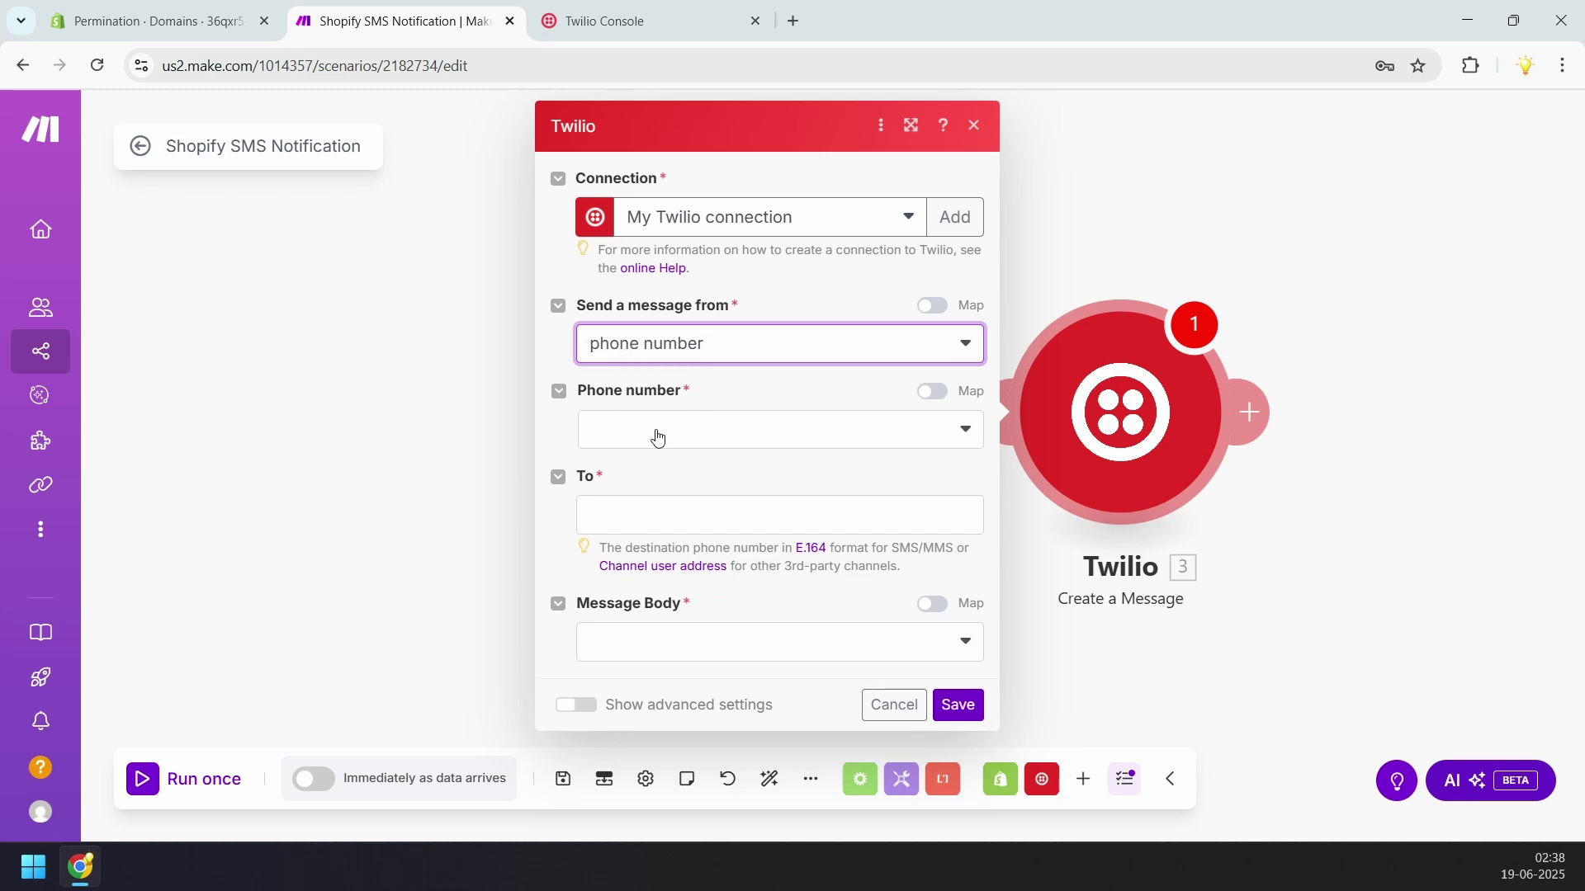
left_click(667, 431)
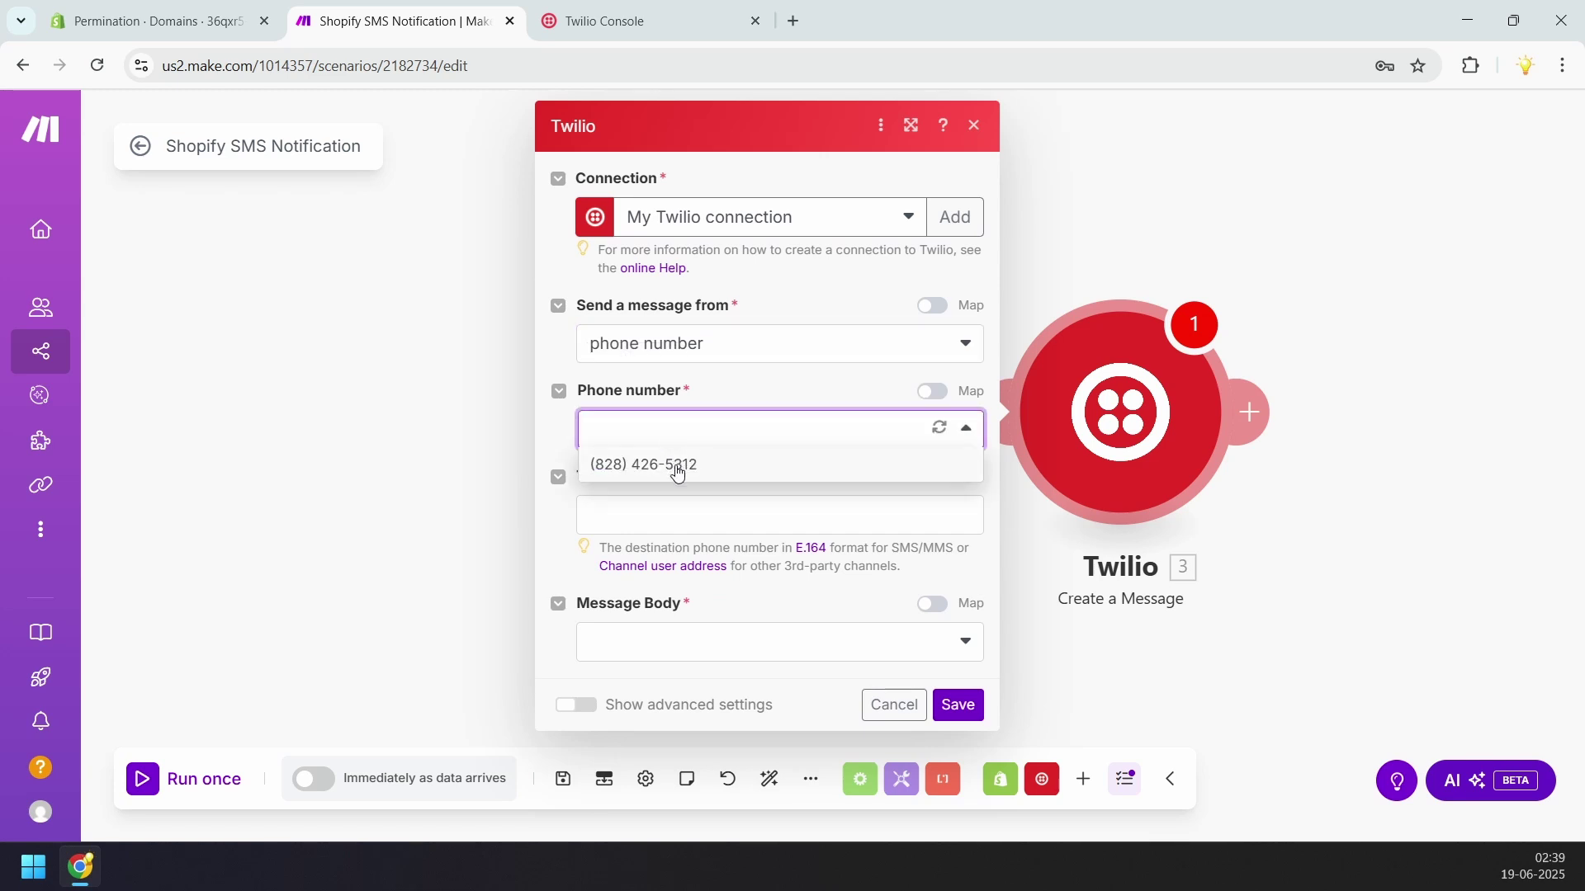
left_click(676, 468)
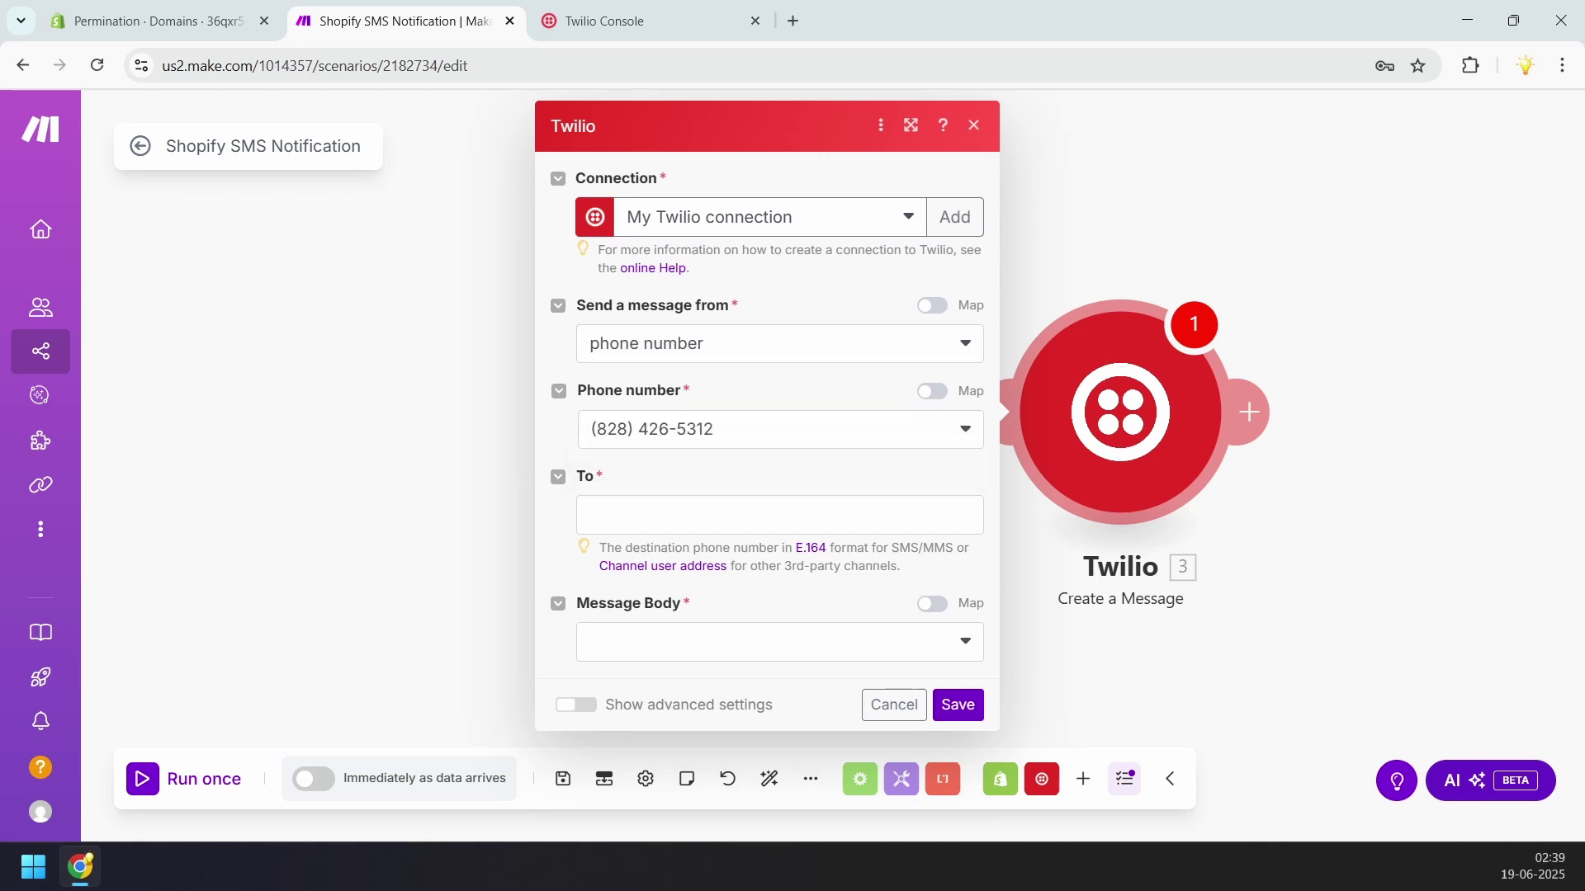
left_click(651, 15)
Search the Shopify order data for "phone" and map the order's Data phone value to the message's To field
left_click(650, 511)
scroll(1168, 526, "down", 4)
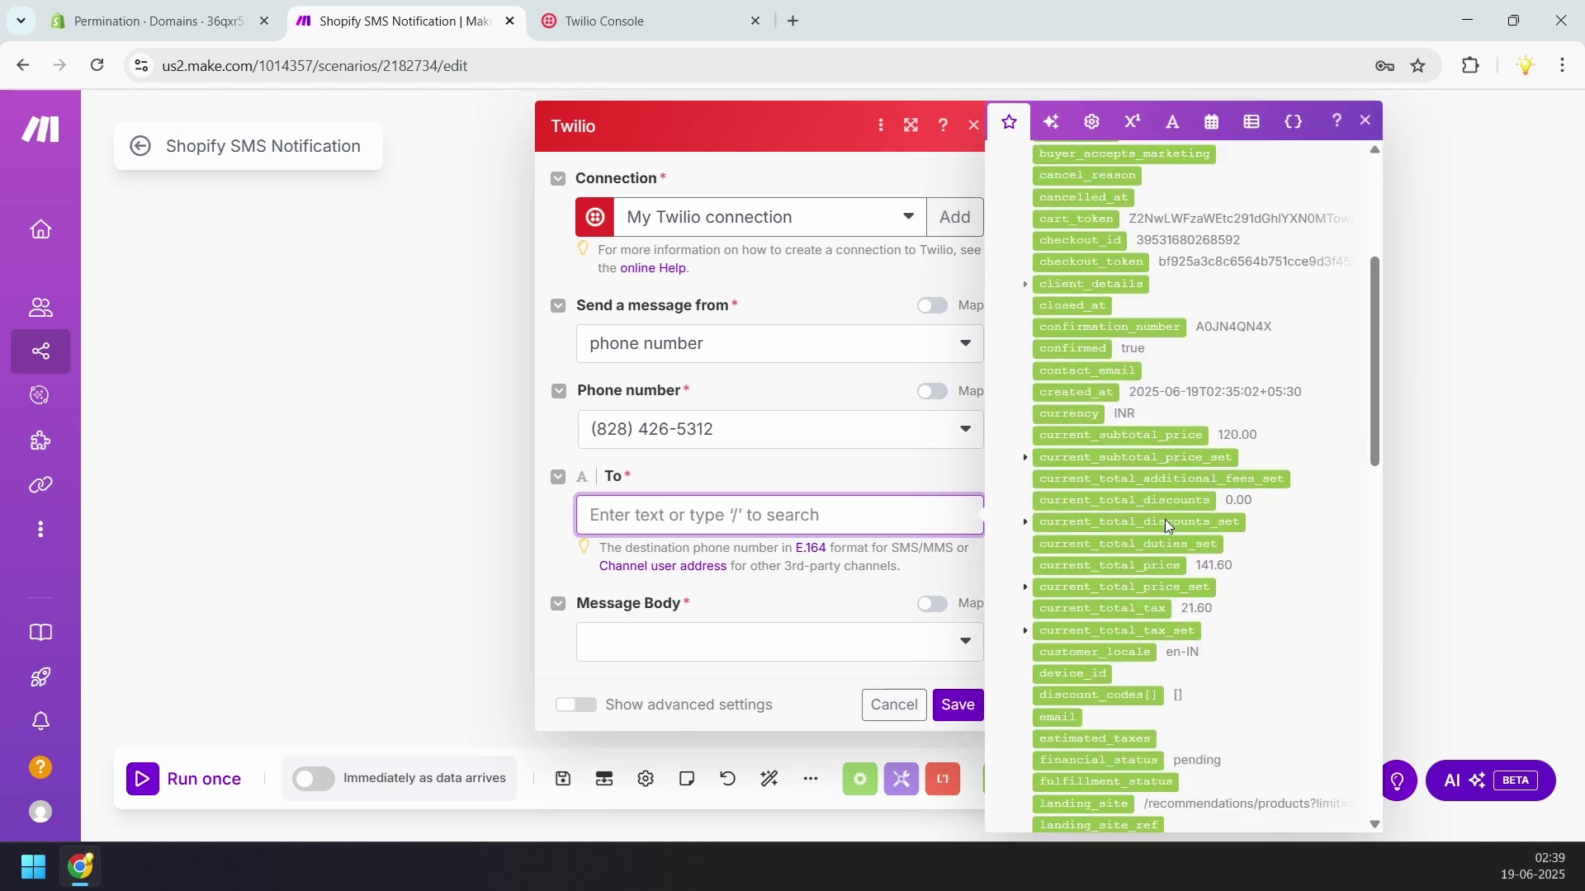
scroll(1168, 524, "up", 4)
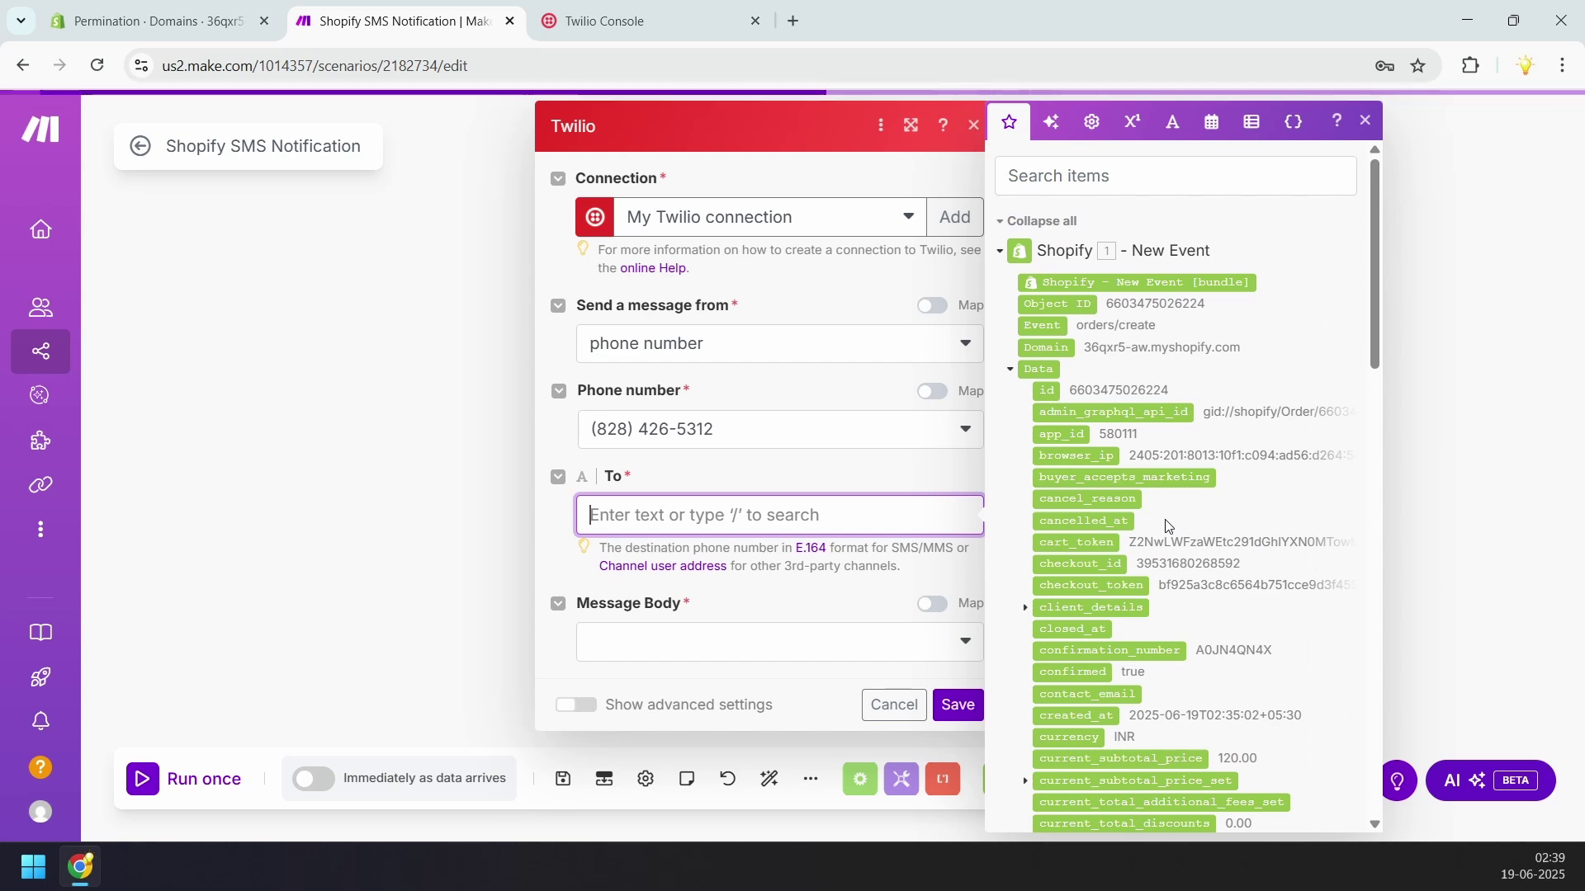
scroll(1166, 520, "down", 8)
scroll(1160, 520, "down", 5)
scroll(1168, 512, "up", 15)
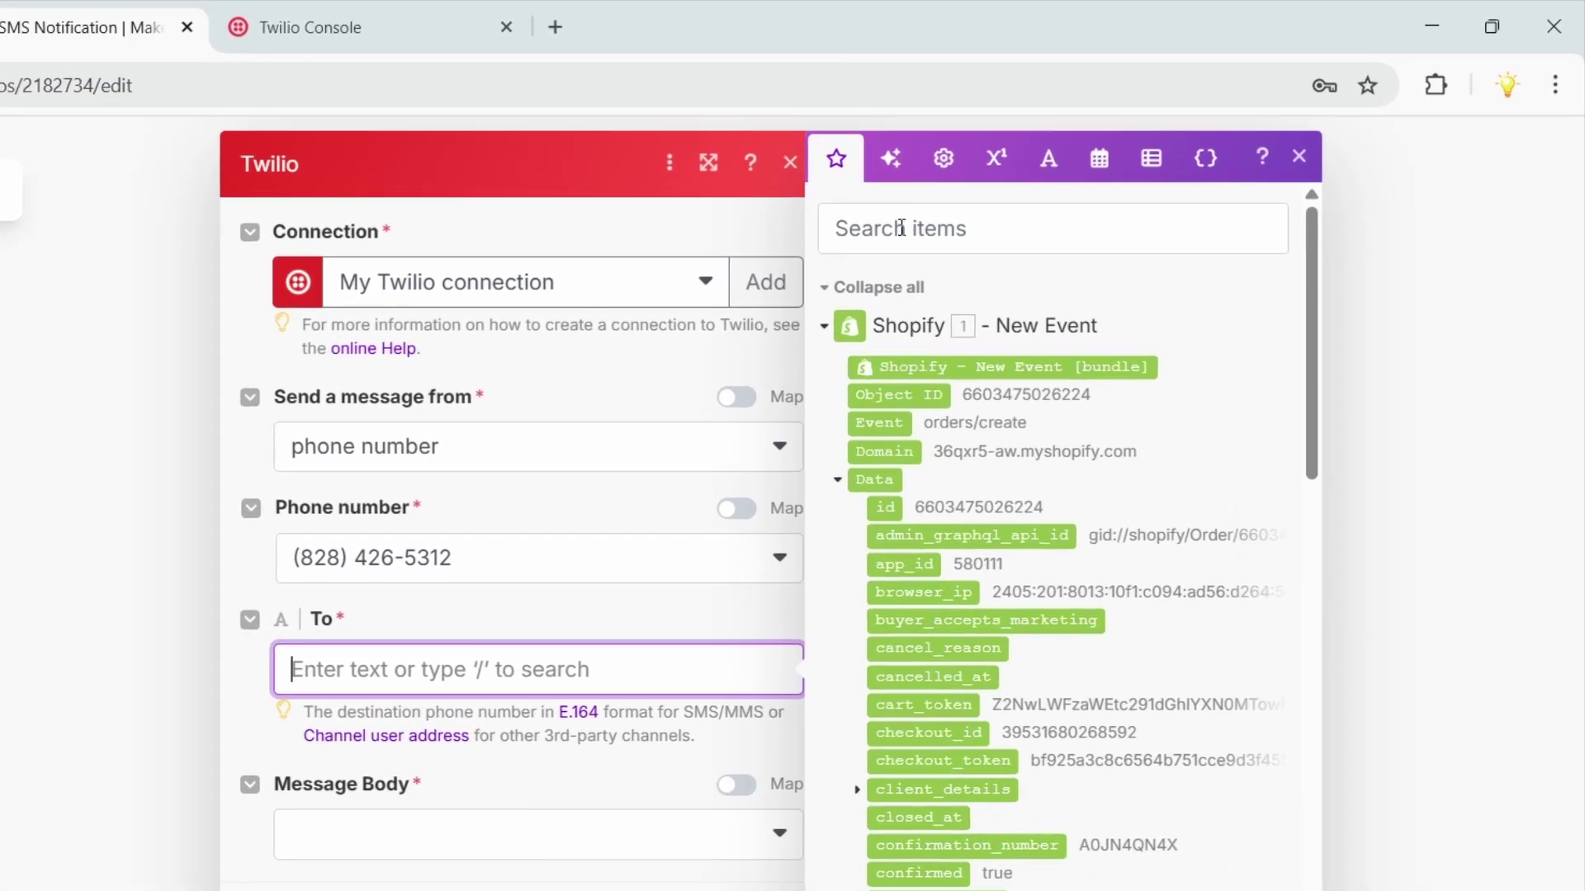
left_click(903, 228)
type("pho")
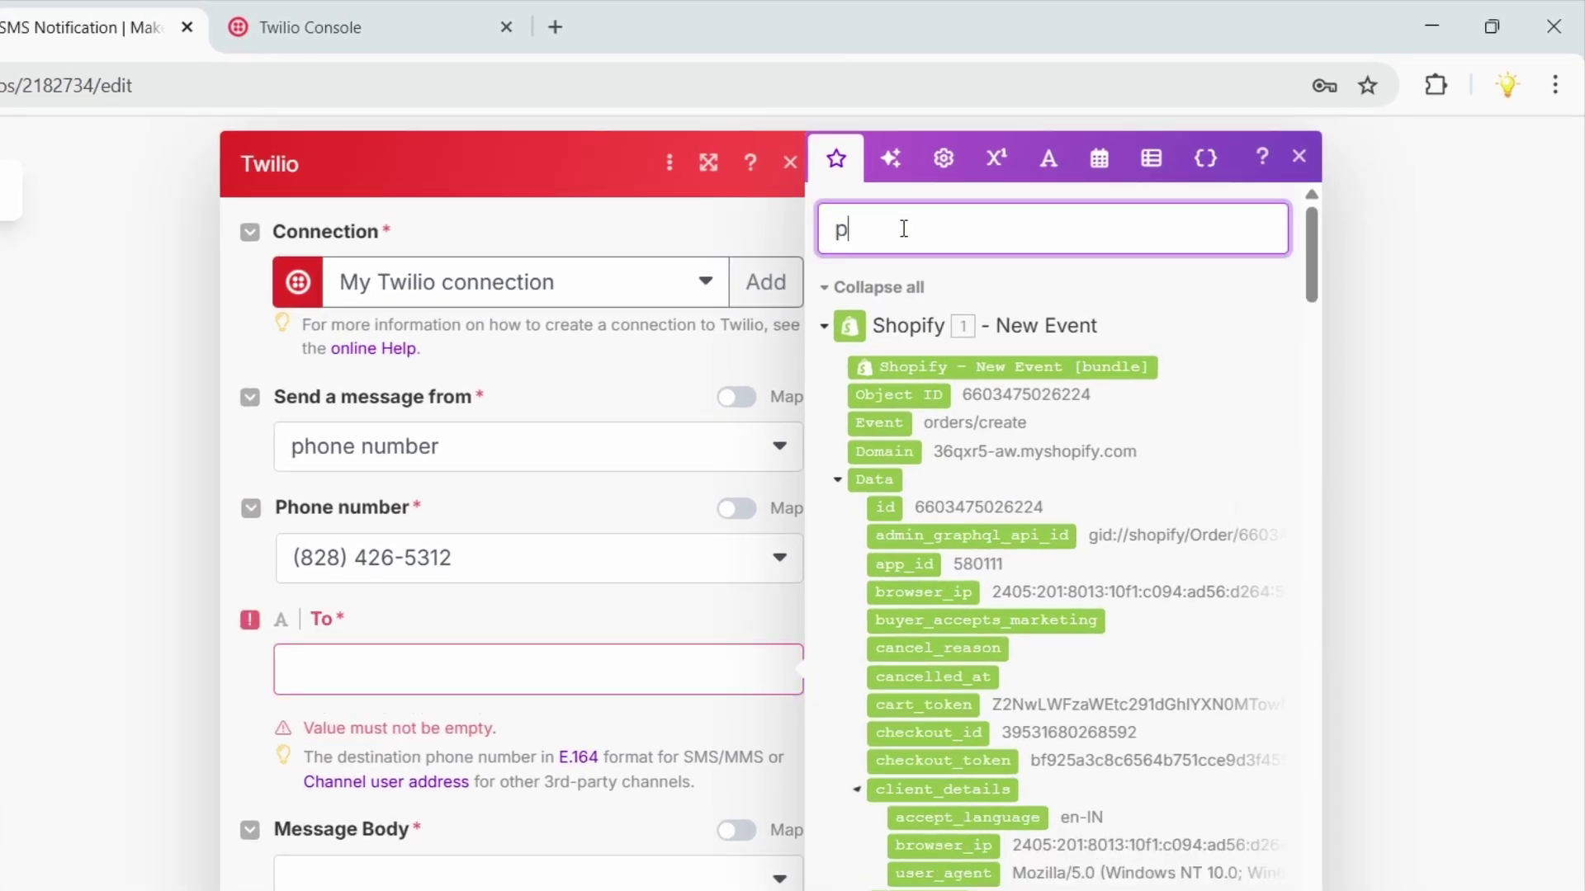
type("ne")
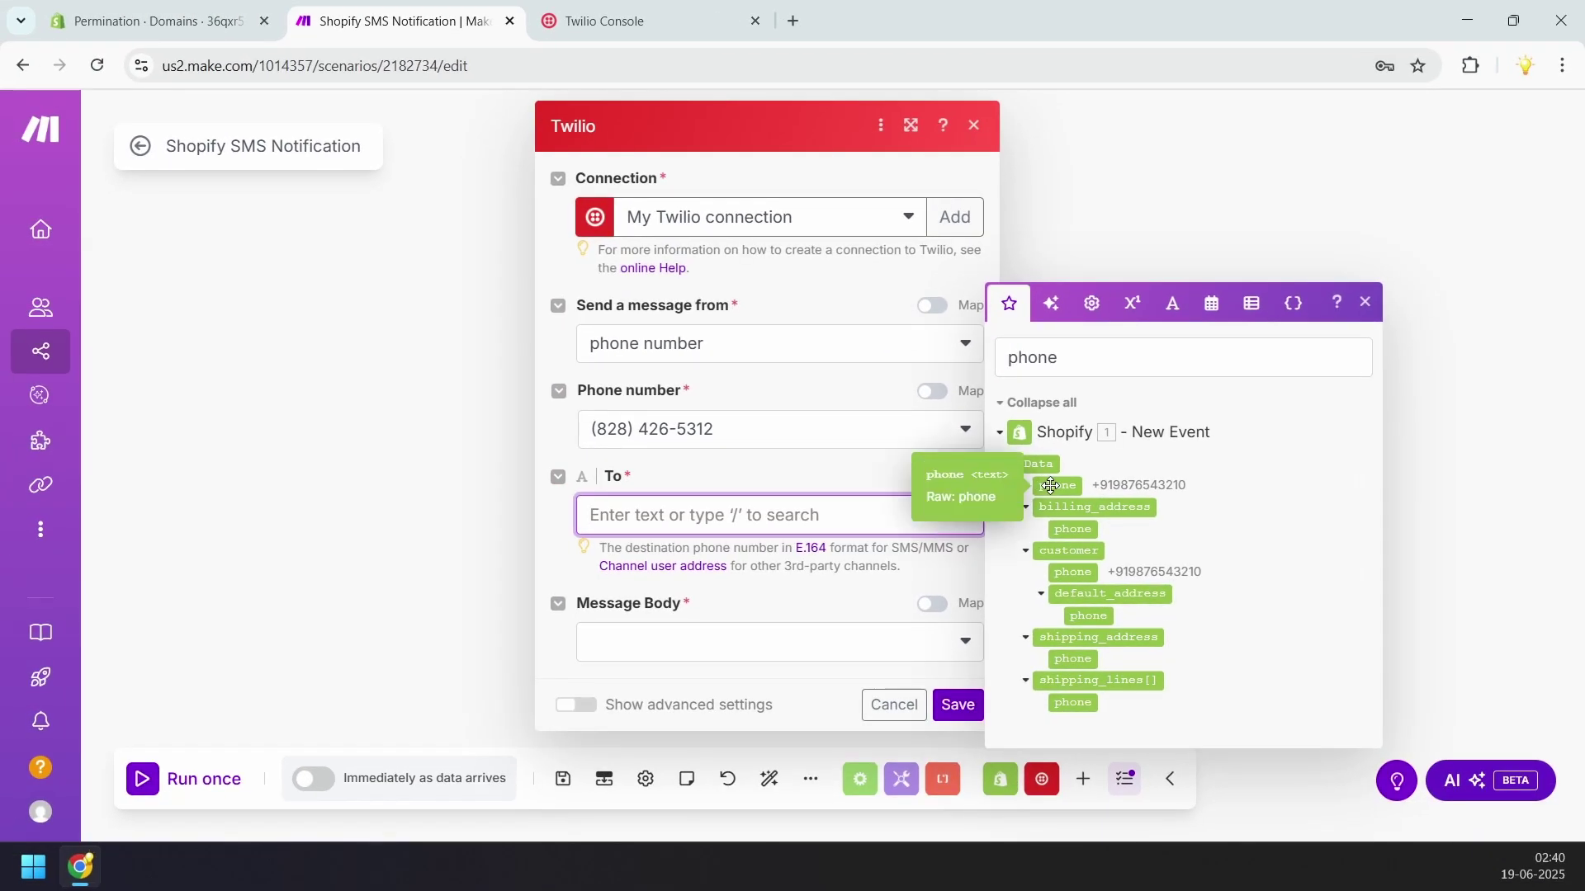
left_click(889, 631)
Choose Create a Body and enter an order-confirmation text with placeholders for first name, order number, product name, order total and tracking URL
left_click(743, 644)
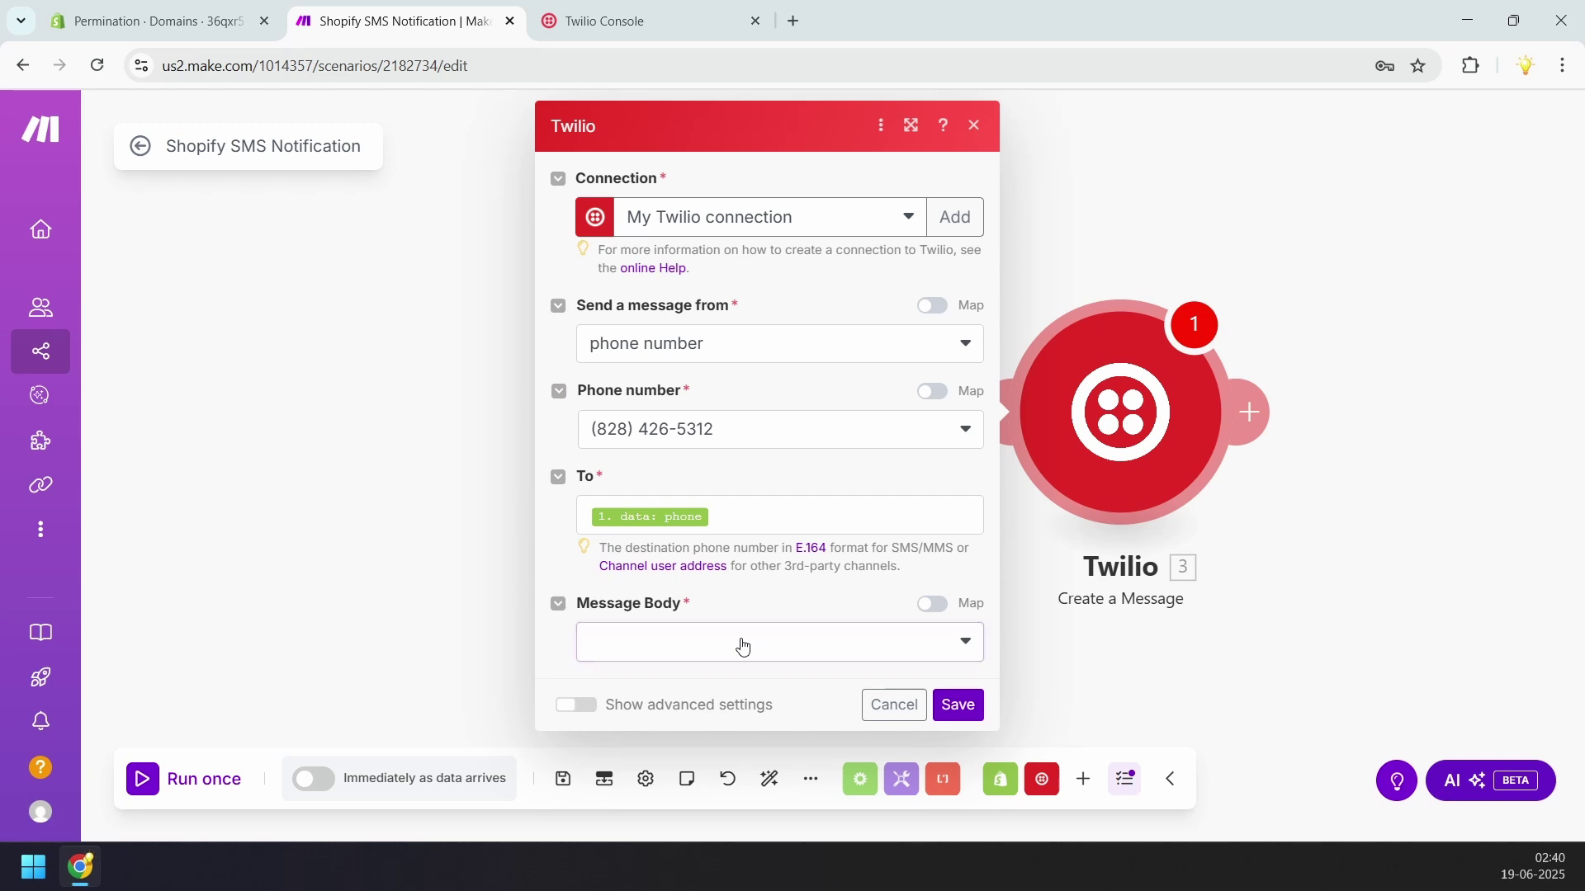
left_click(740, 647)
left_click(694, 649)
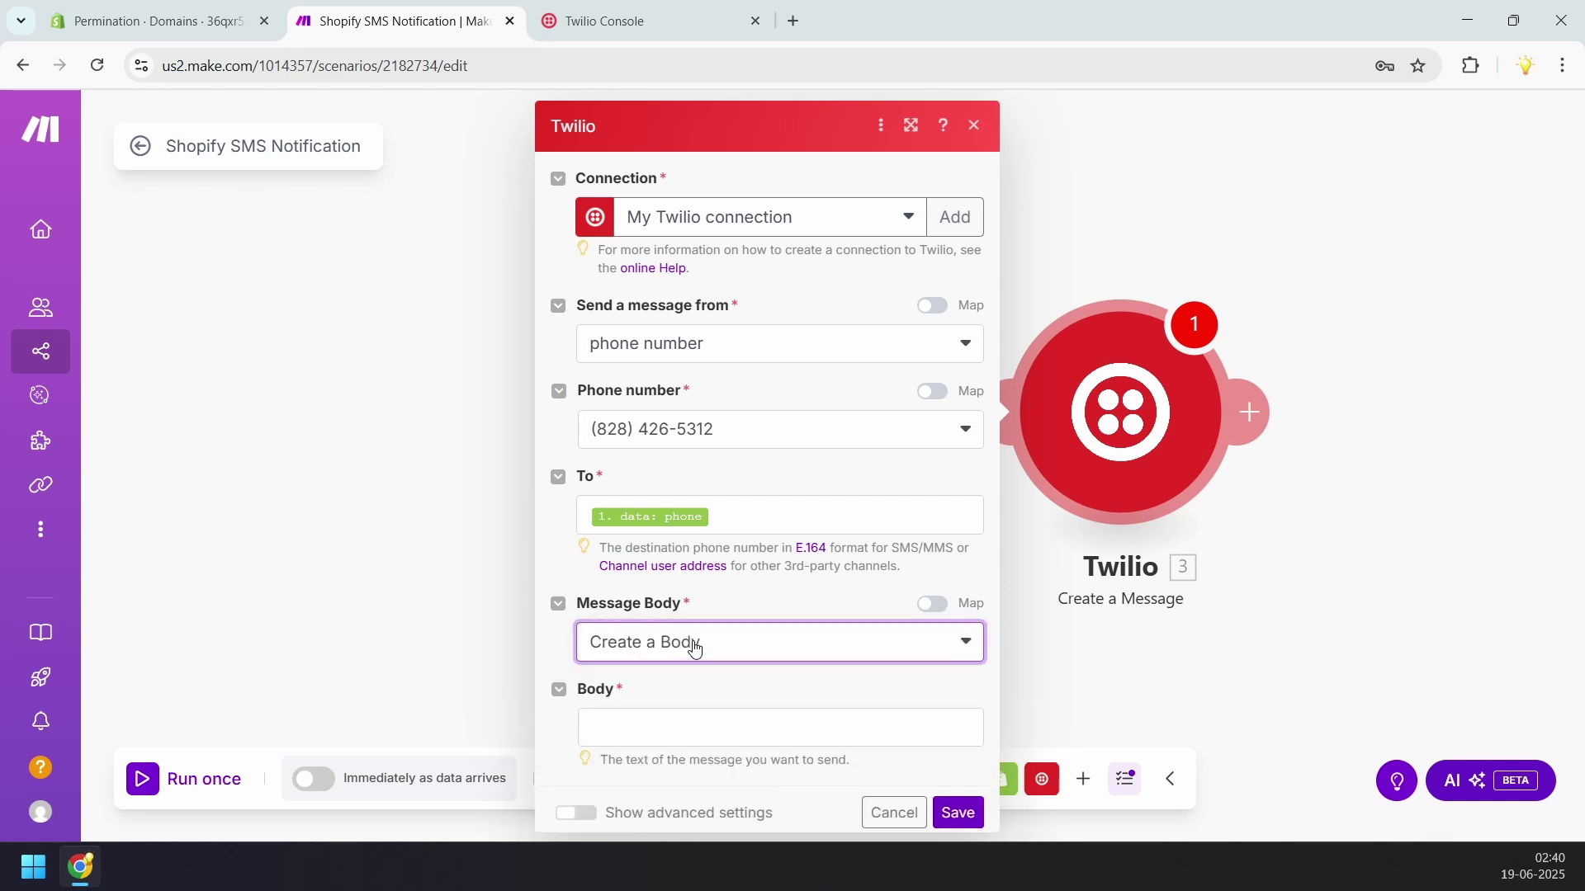
scroll(803, 636, "down", 1)
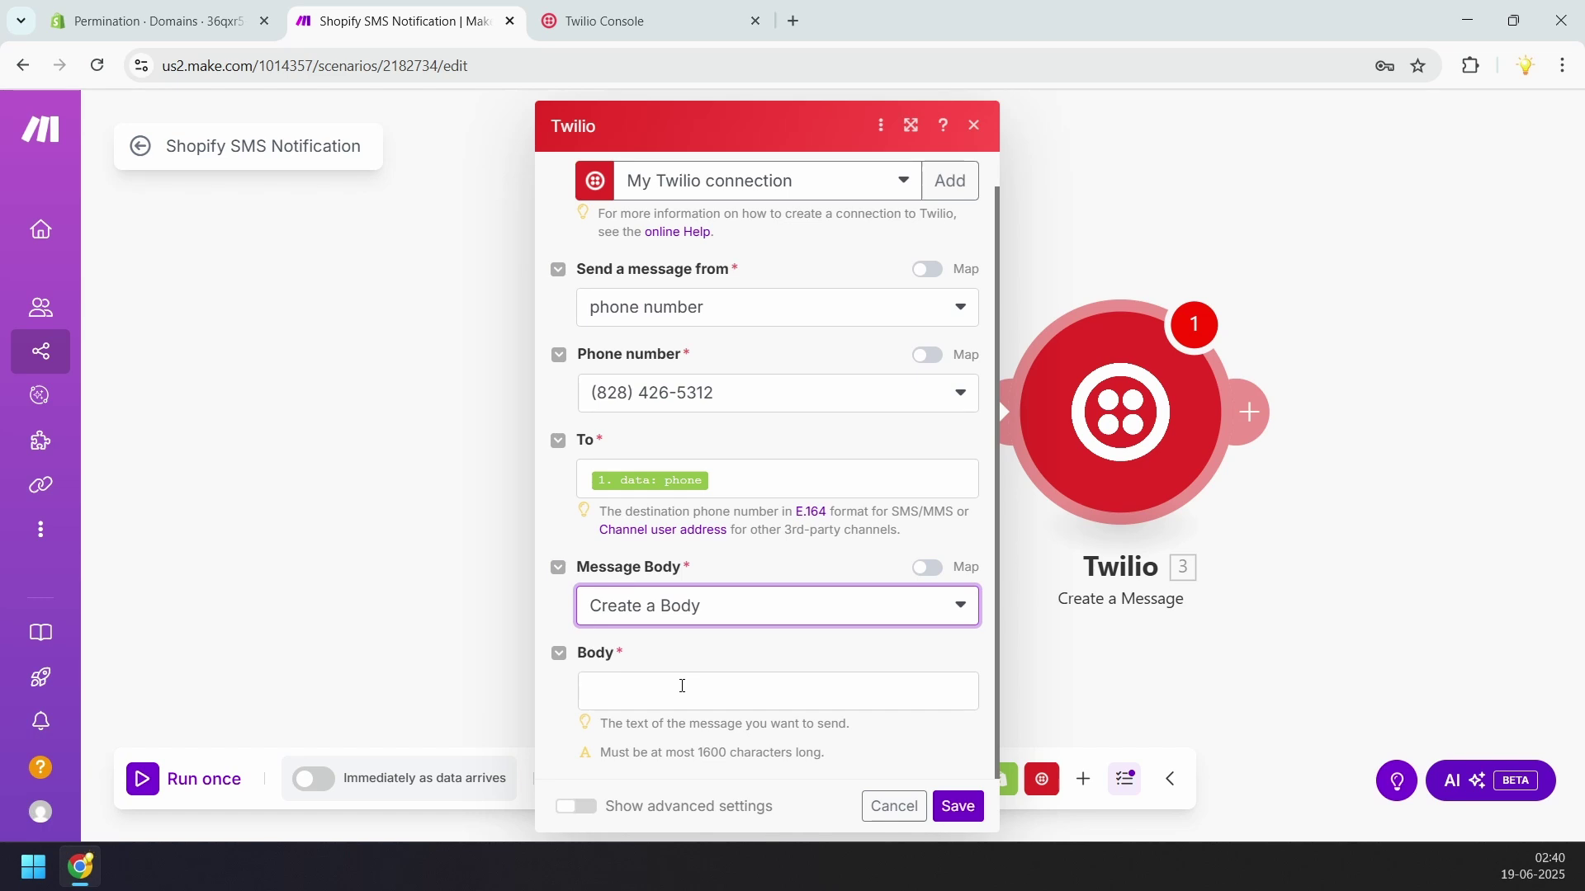
left_click(685, 689)
type("Hi <first_name>, your order is confirmed. Order #: <order_number> Product: <product_name> Amount: <order_total> Track: <tracking_url> Thank you for shopping with us.")
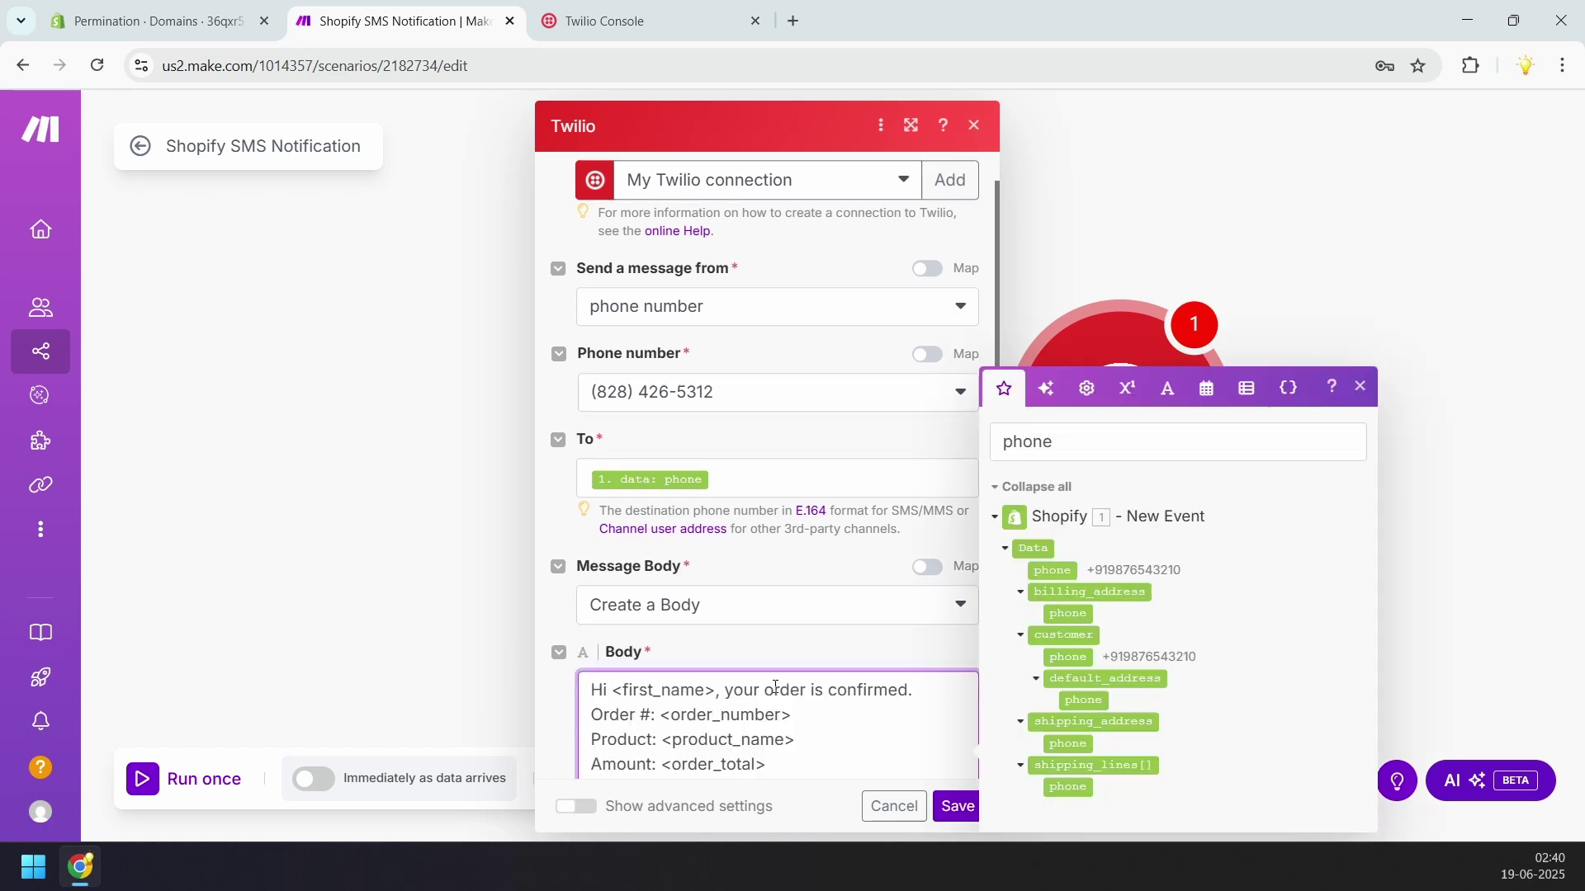
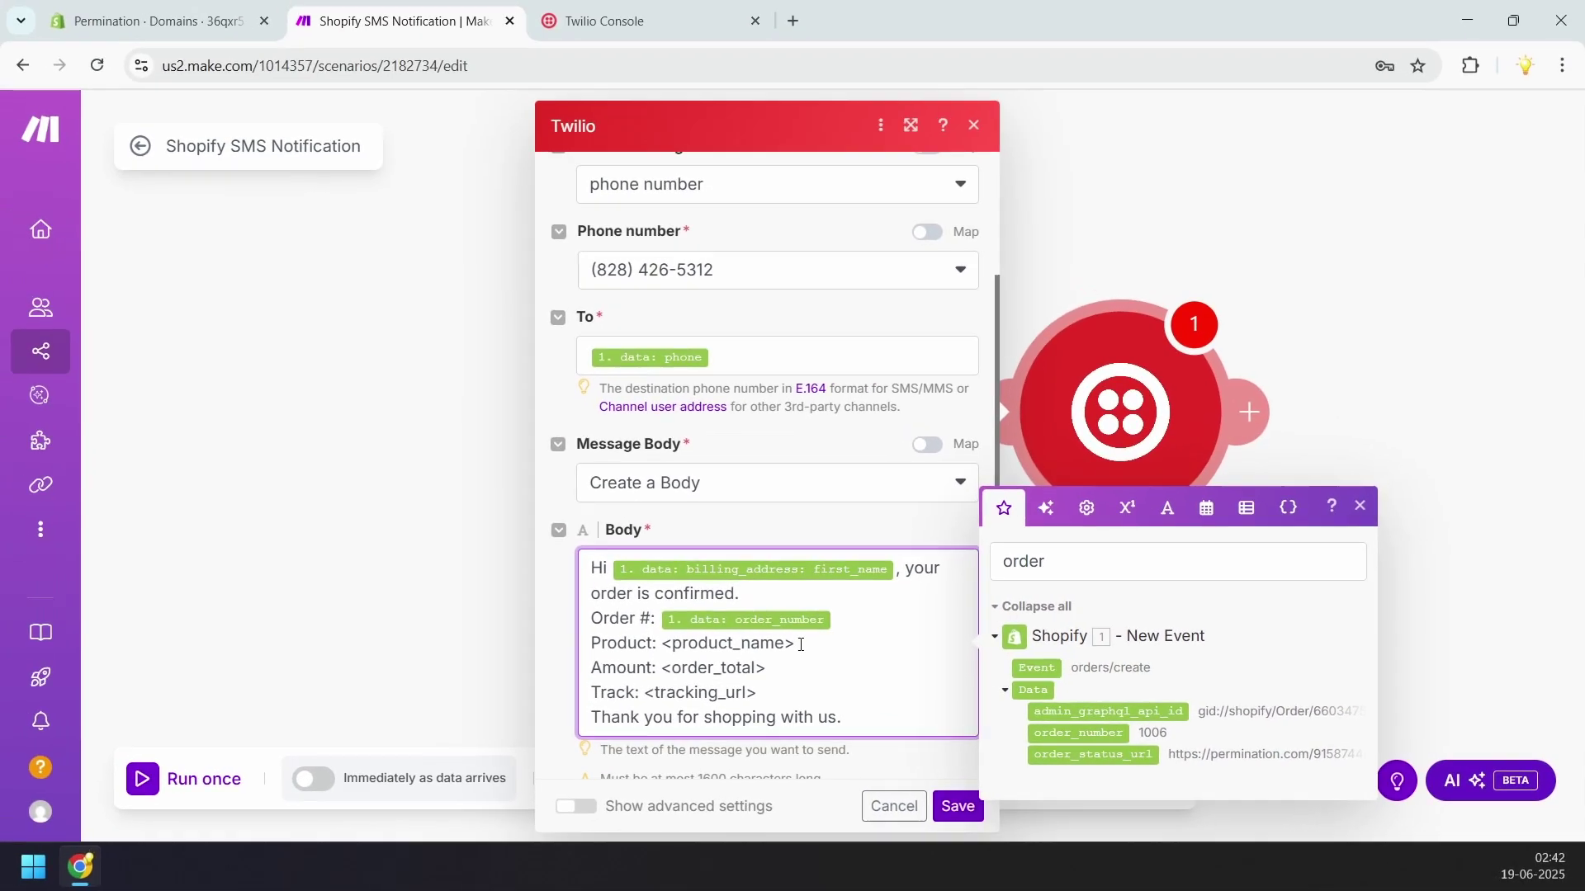
Replace the product name placeholder in the SMS body with the name value from the Shopify order's line_items, found by searching for "item"
left_click_drag(558, 570, 401, 575)
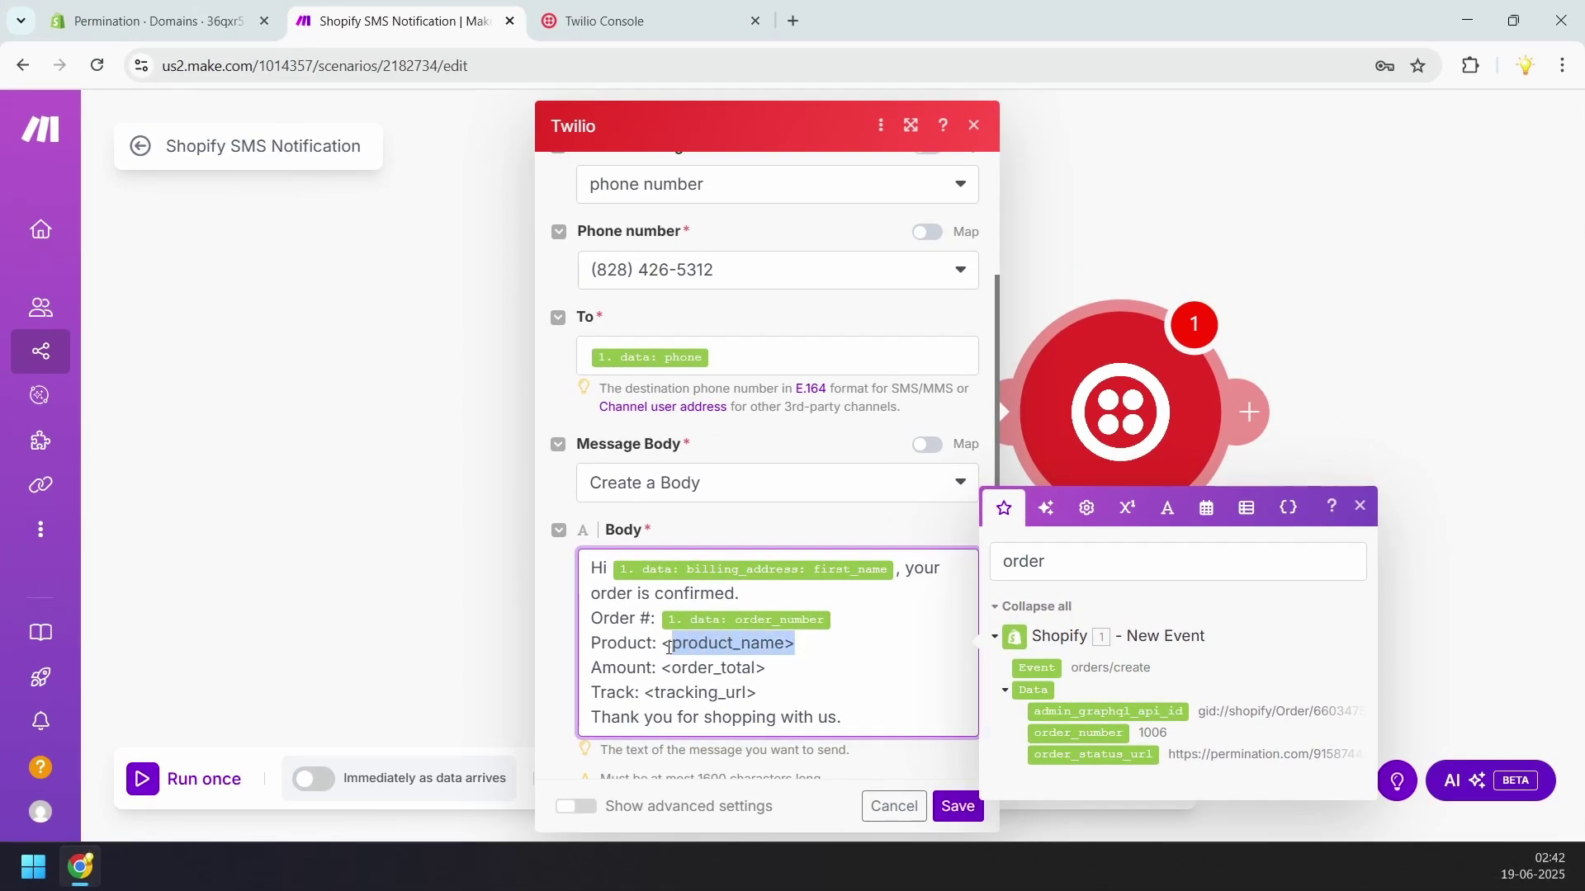
left_click_drag(669, 648, 666, 650)
key("BackSpace")
double_click(1011, 561)
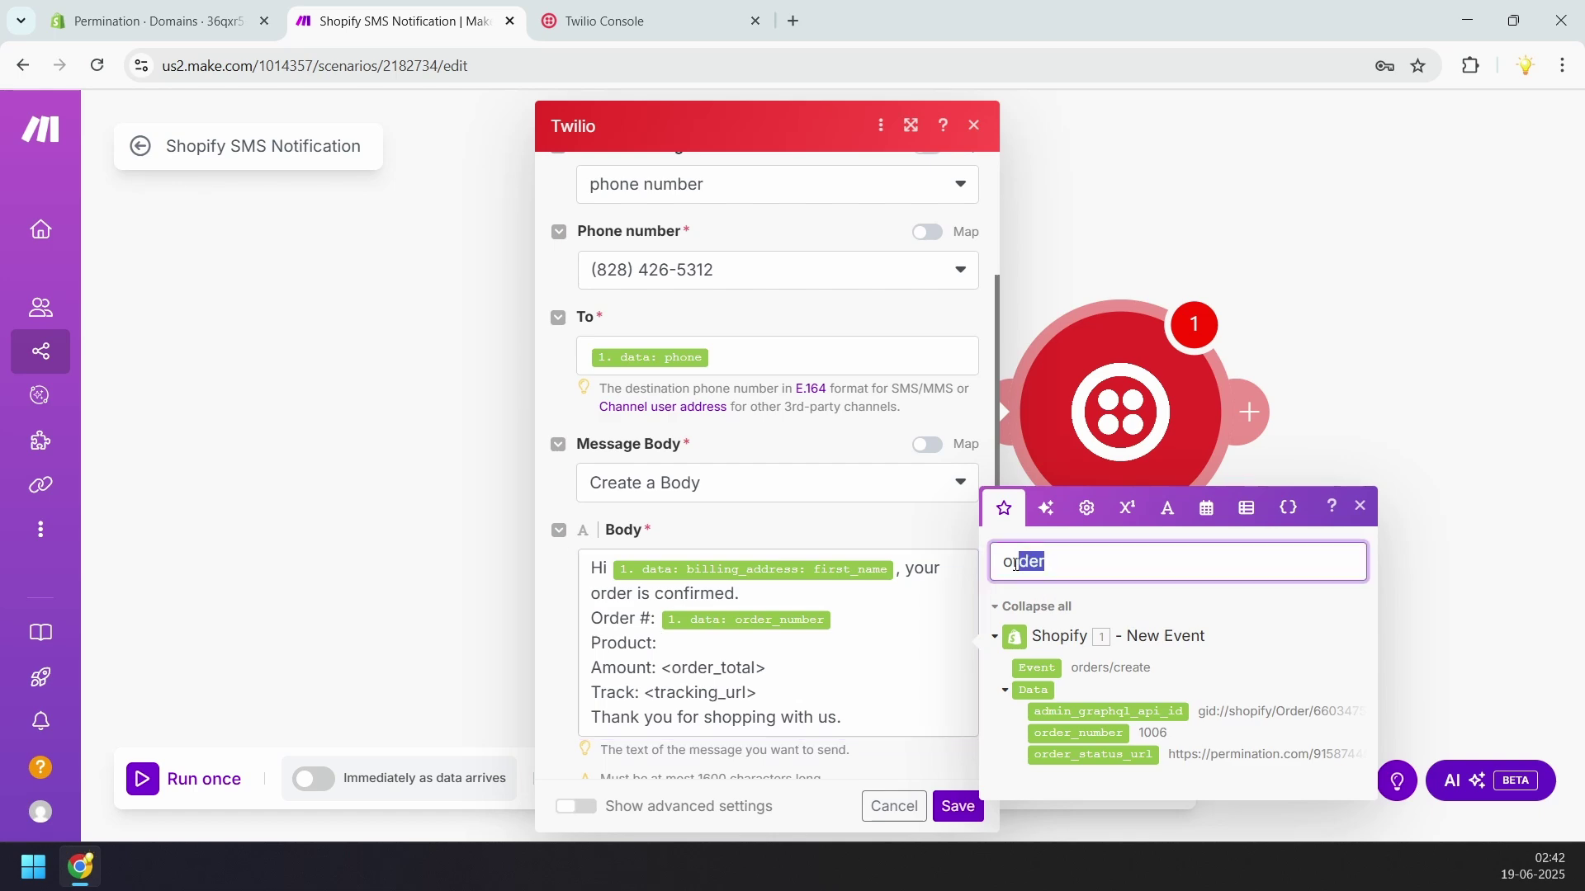
type("item")
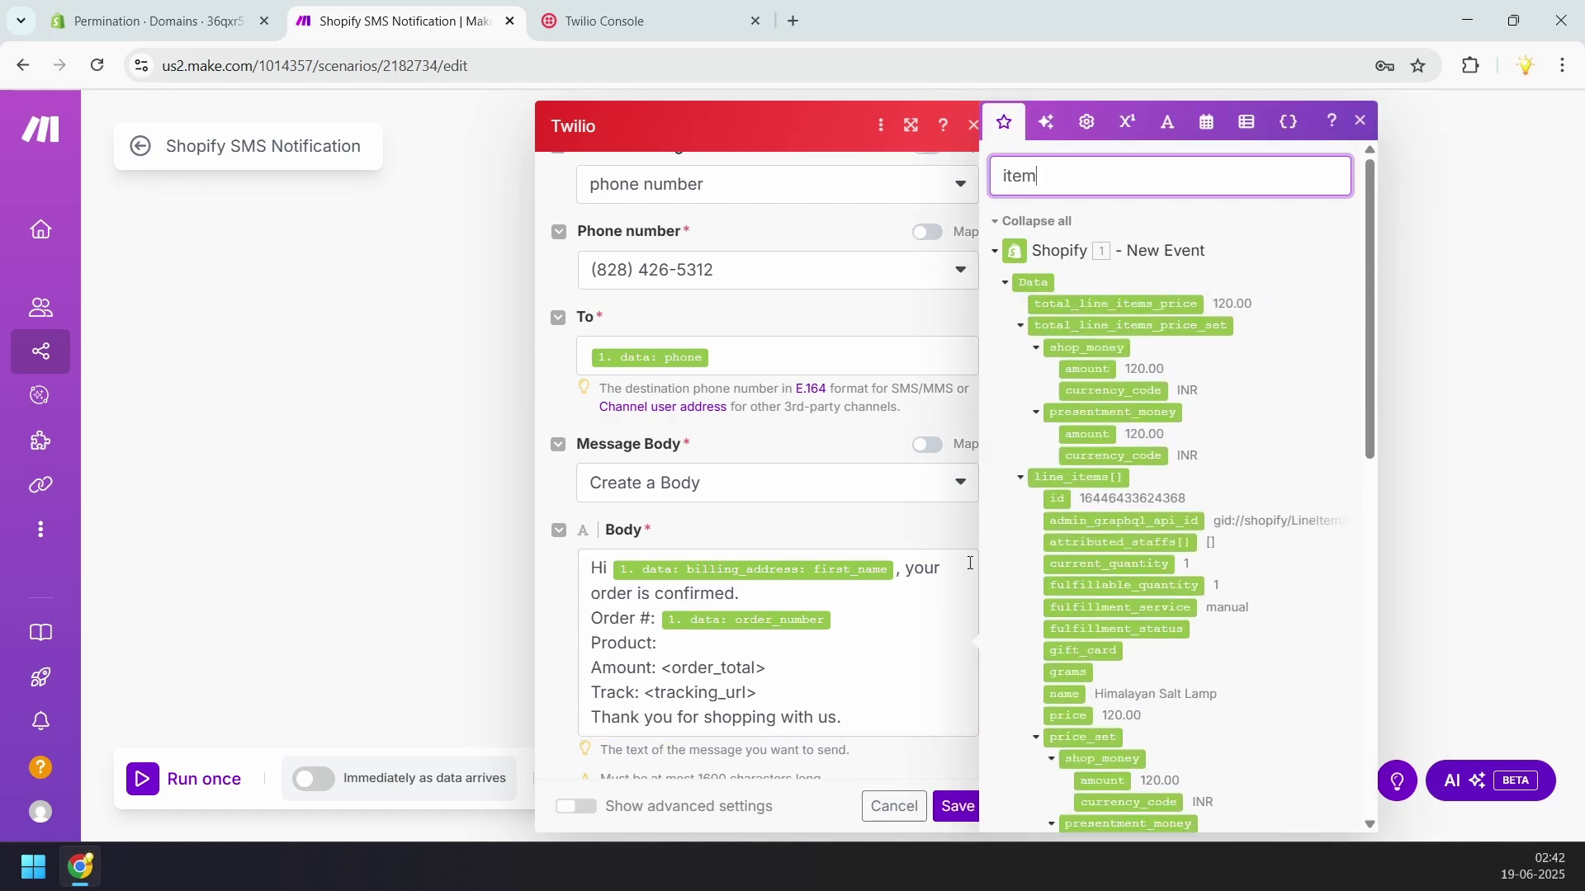
scroll(1208, 457, "down", 4)
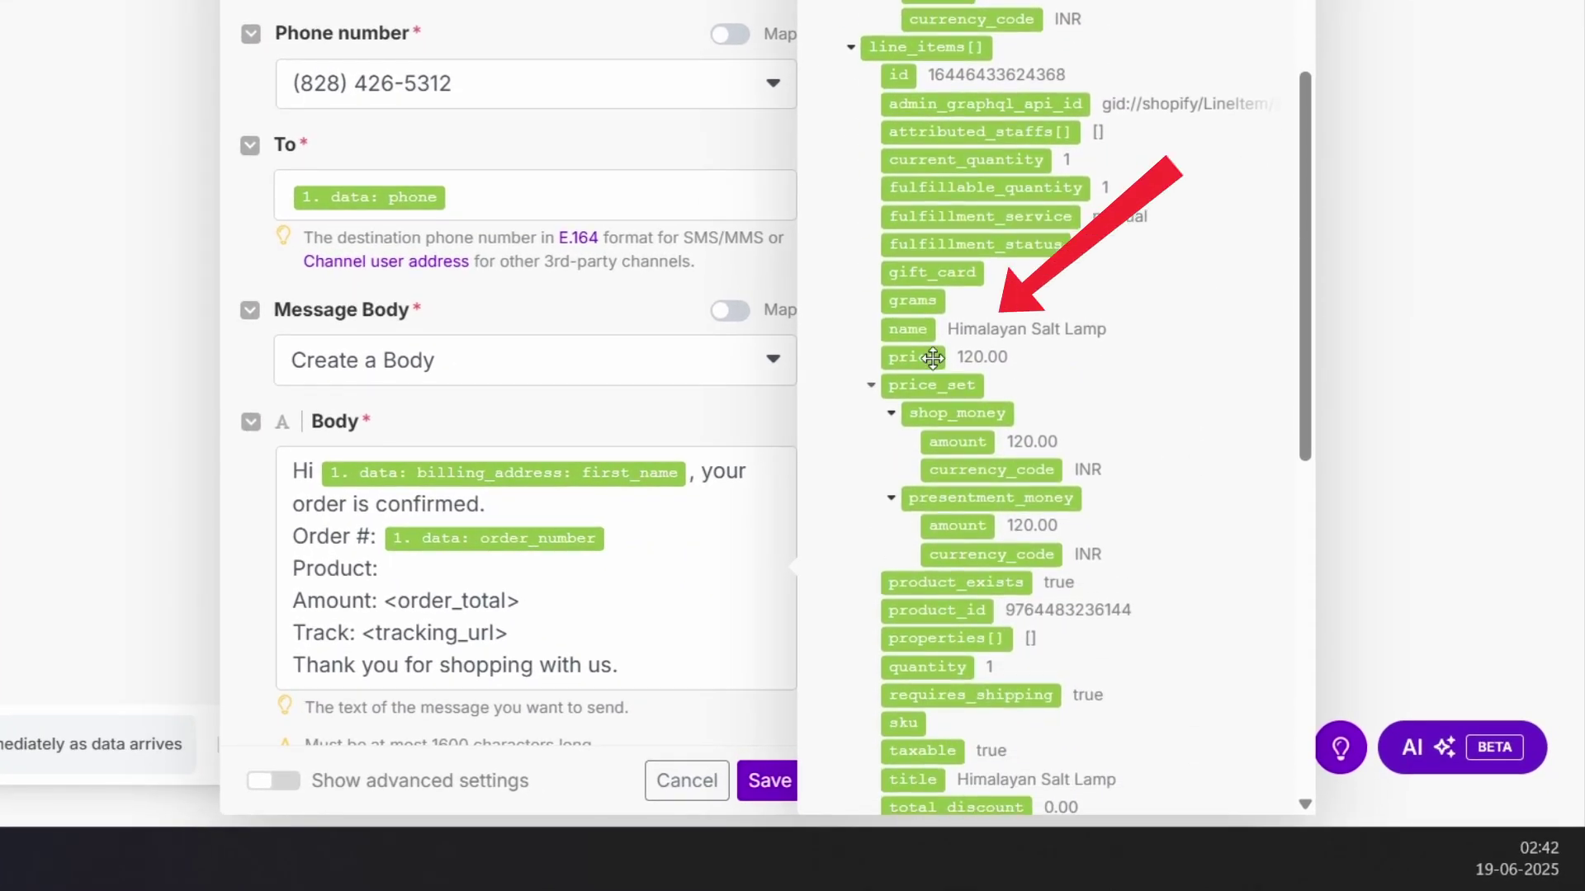
left_click(908, 328)
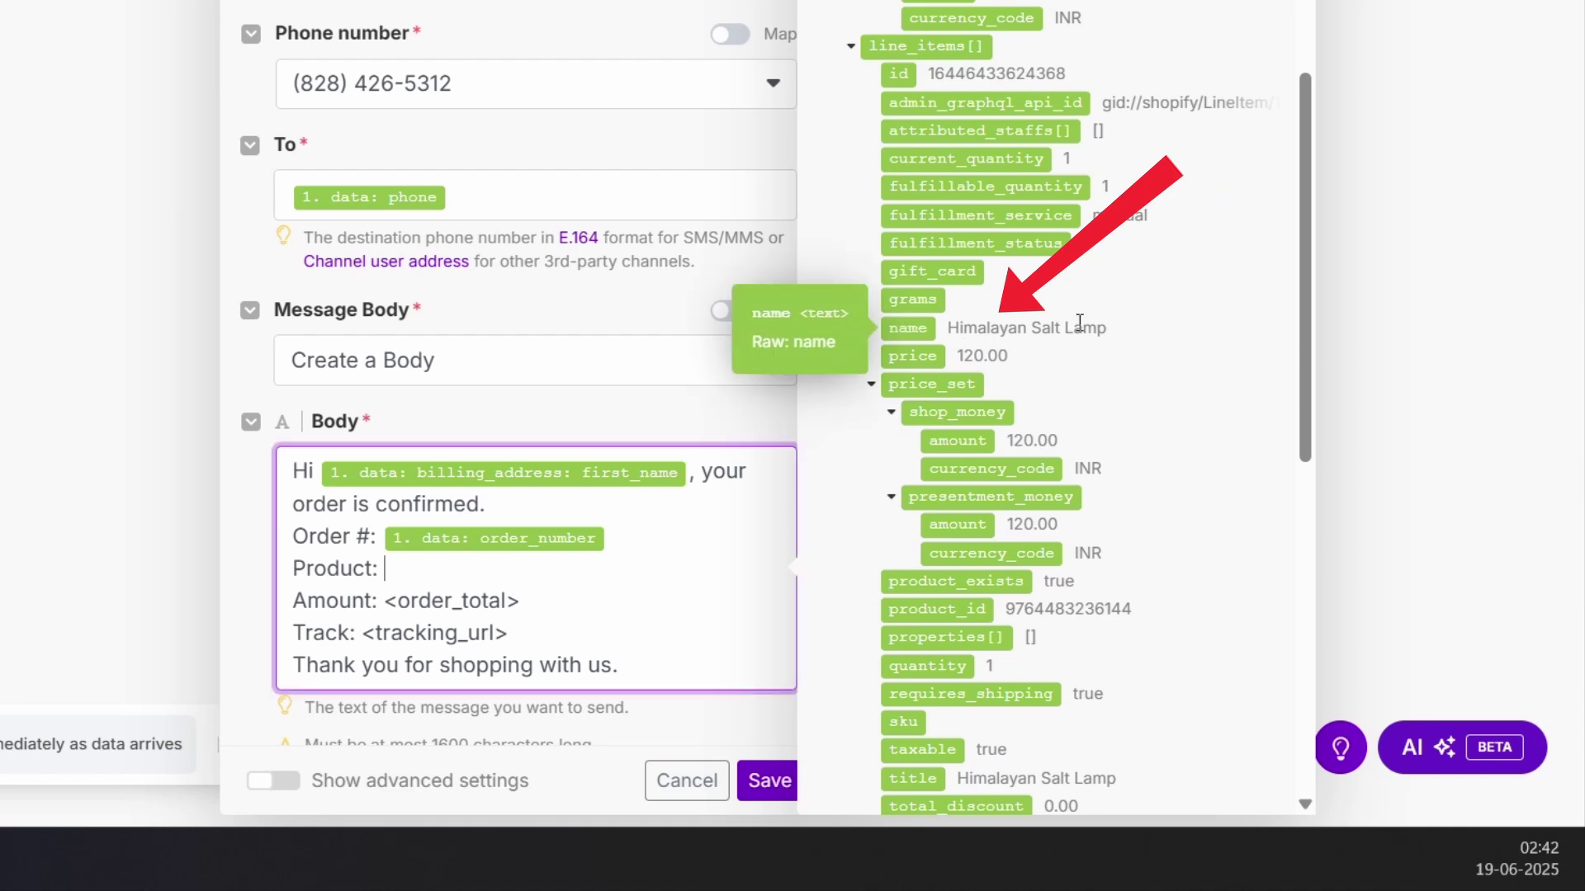
left_click(912, 328)
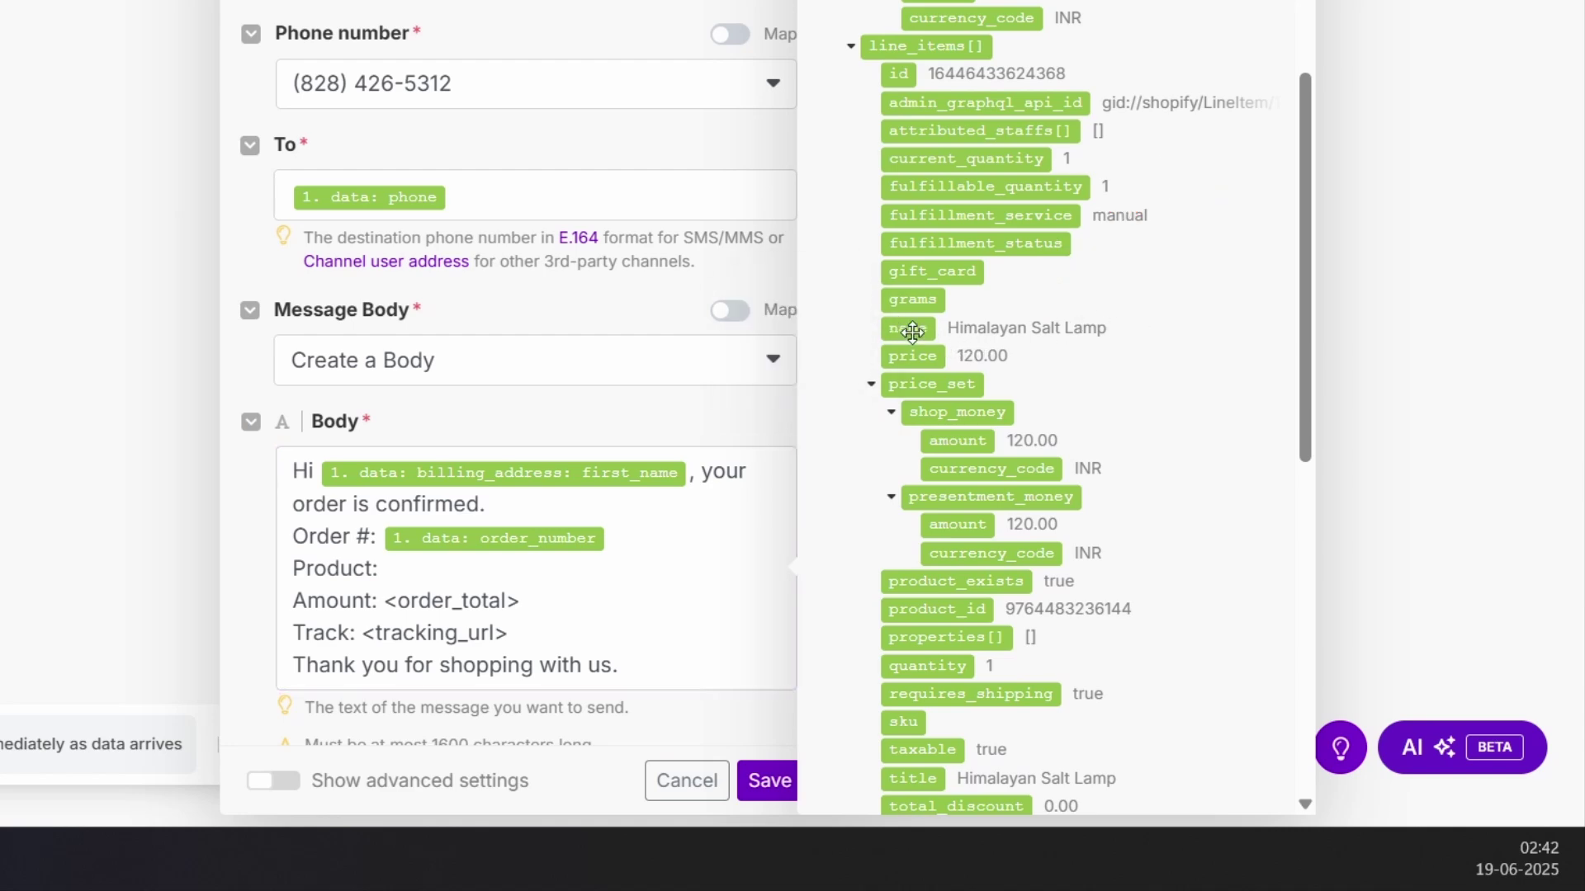
Replace the order total placeholder in the Amount line with the Shopify Data currency value, found by searching for "currency"
left_click(527, 600)
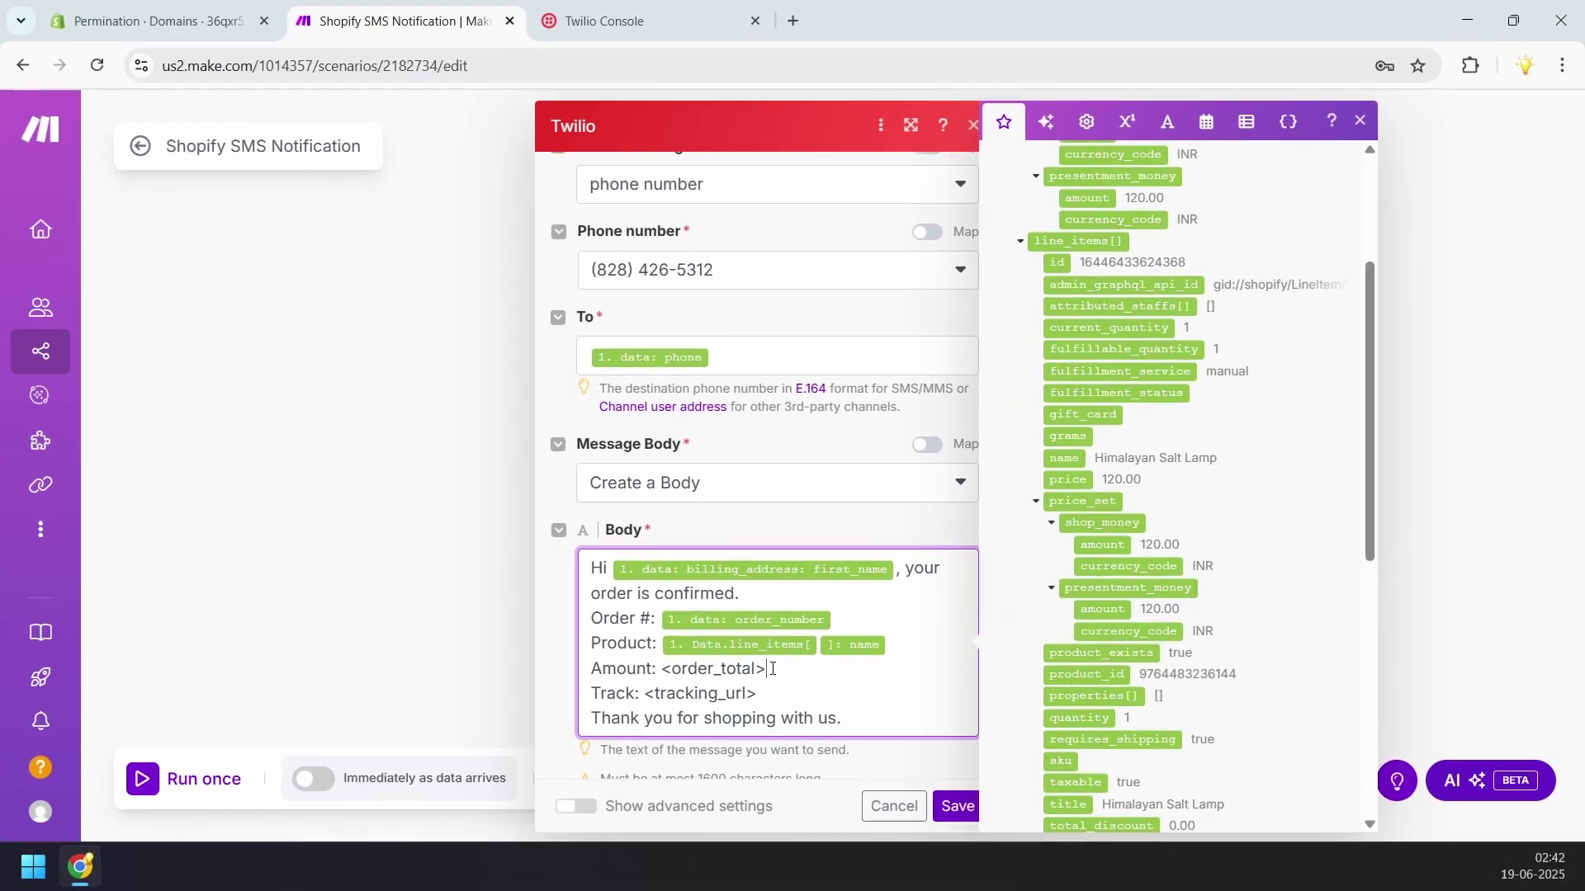
left_click_drag(773, 669, 665, 671)
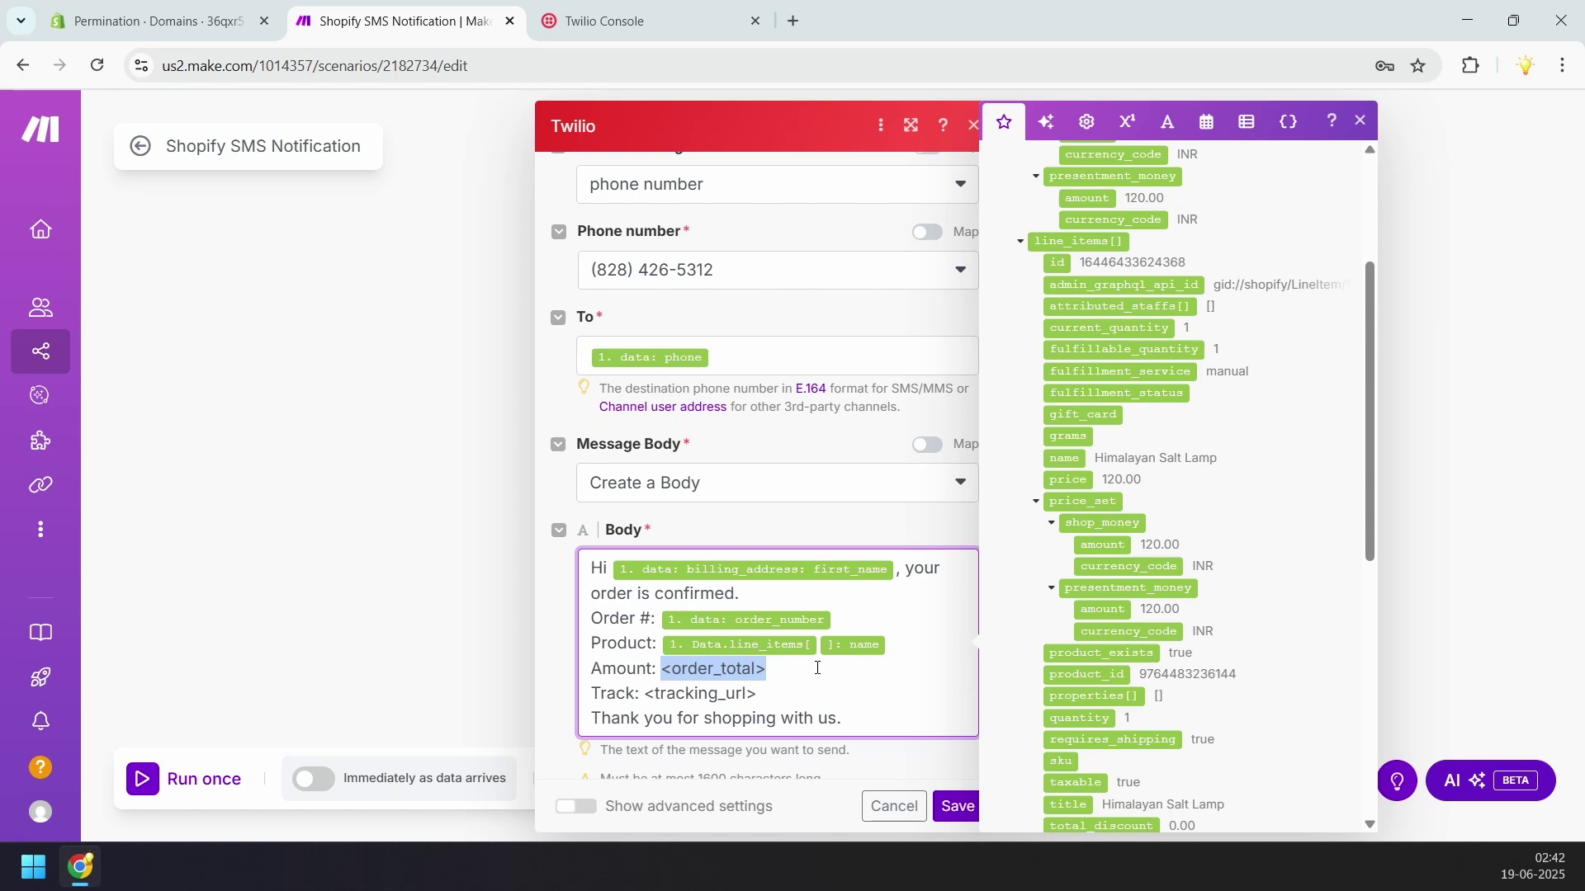
key("BackSpace")
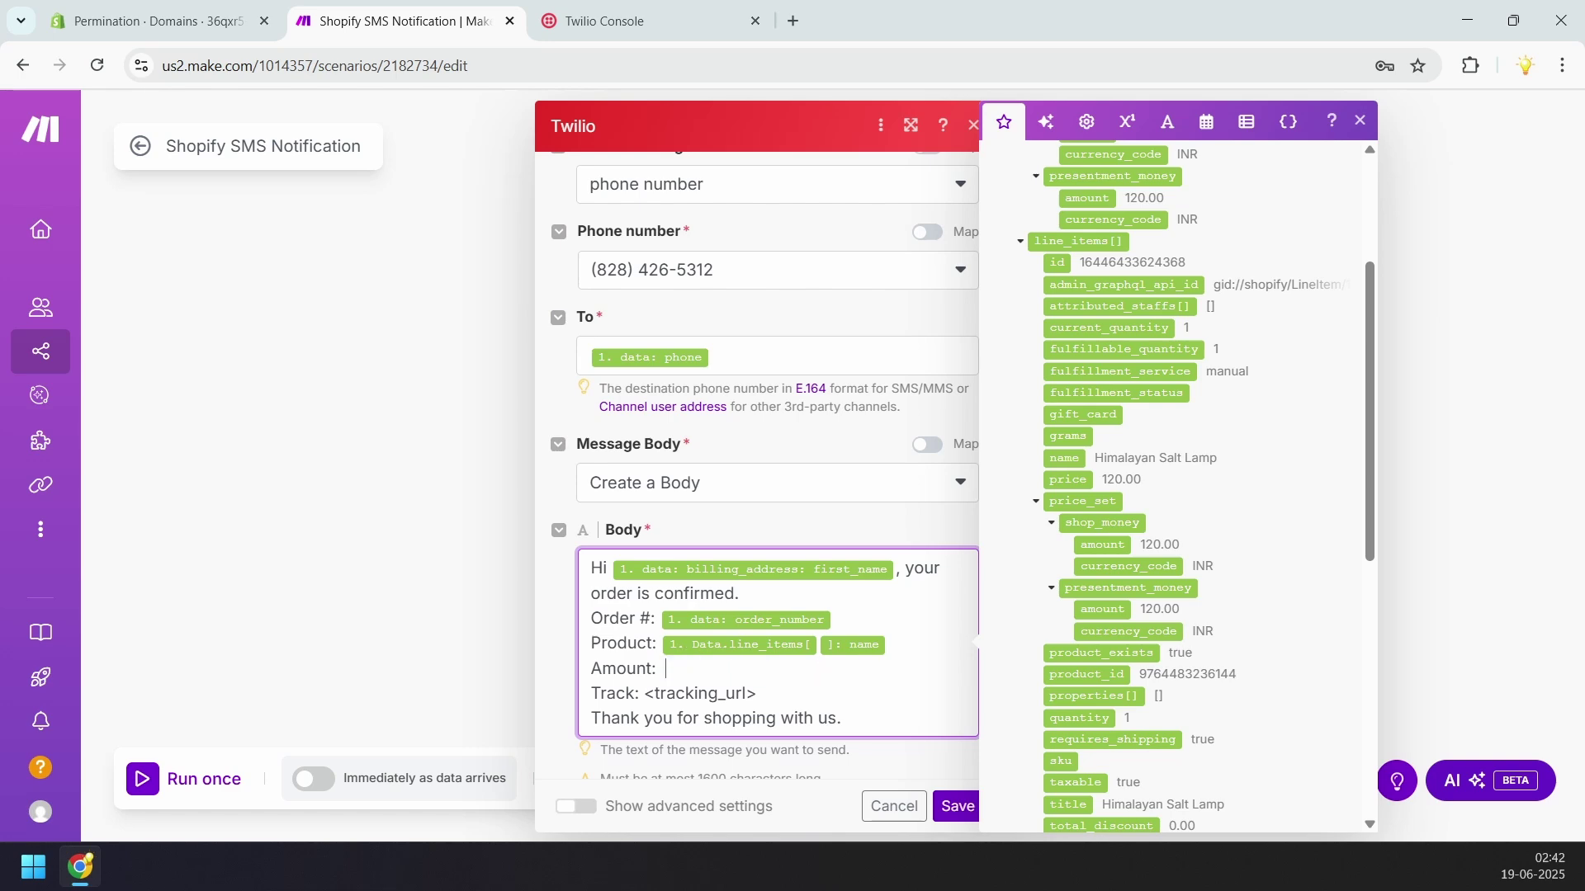
scroll(1172, 413, "up", 3)
double_click(997, 175)
type("cu")
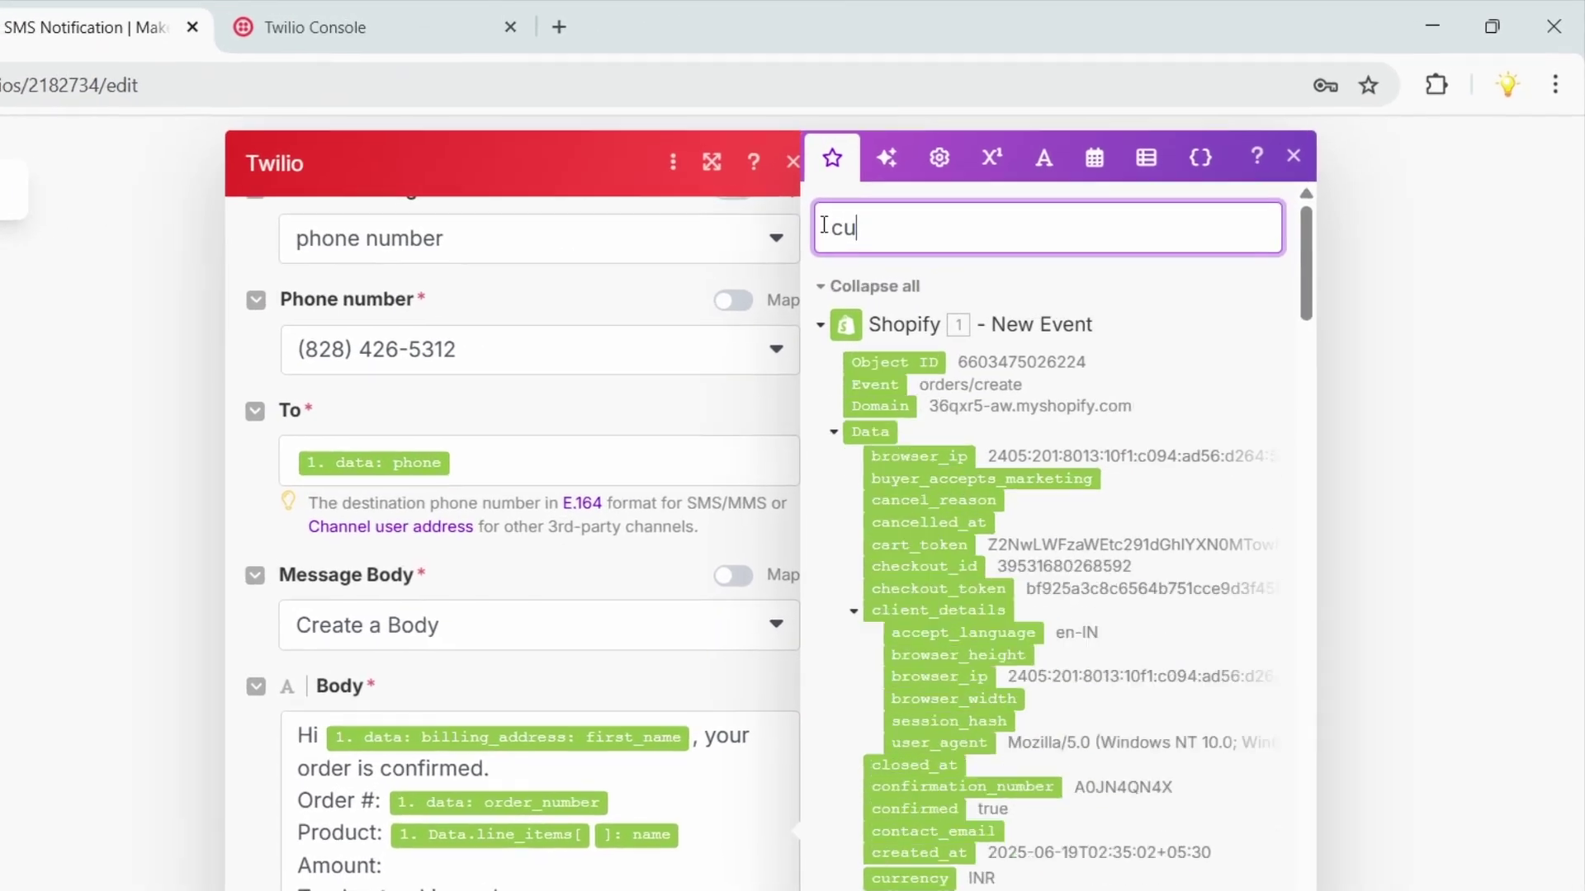
type("rrency")
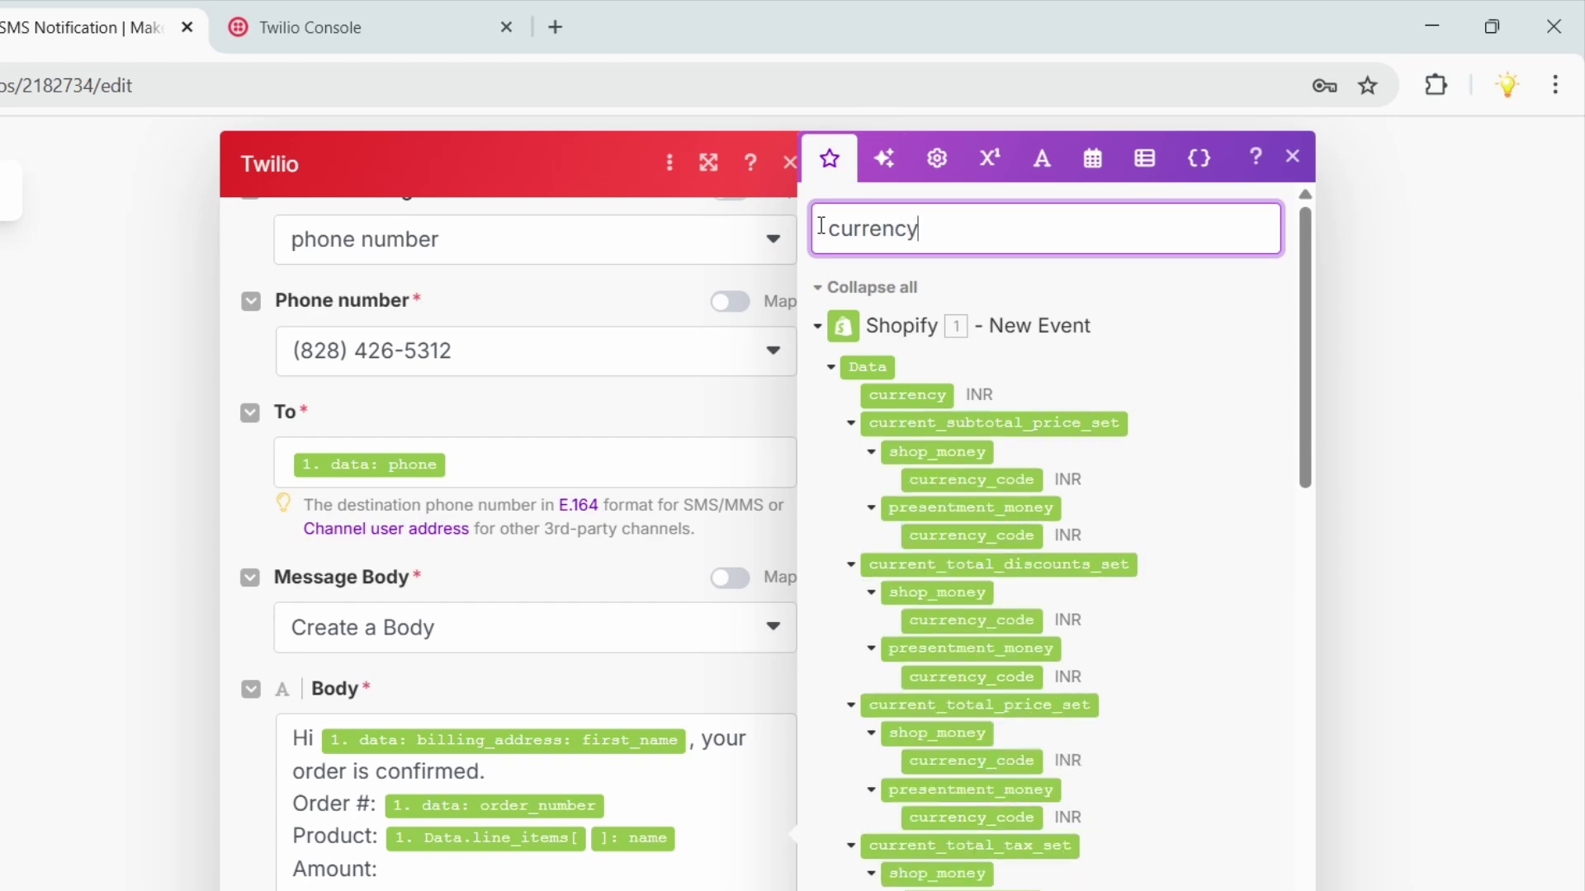
left_click(933, 395)
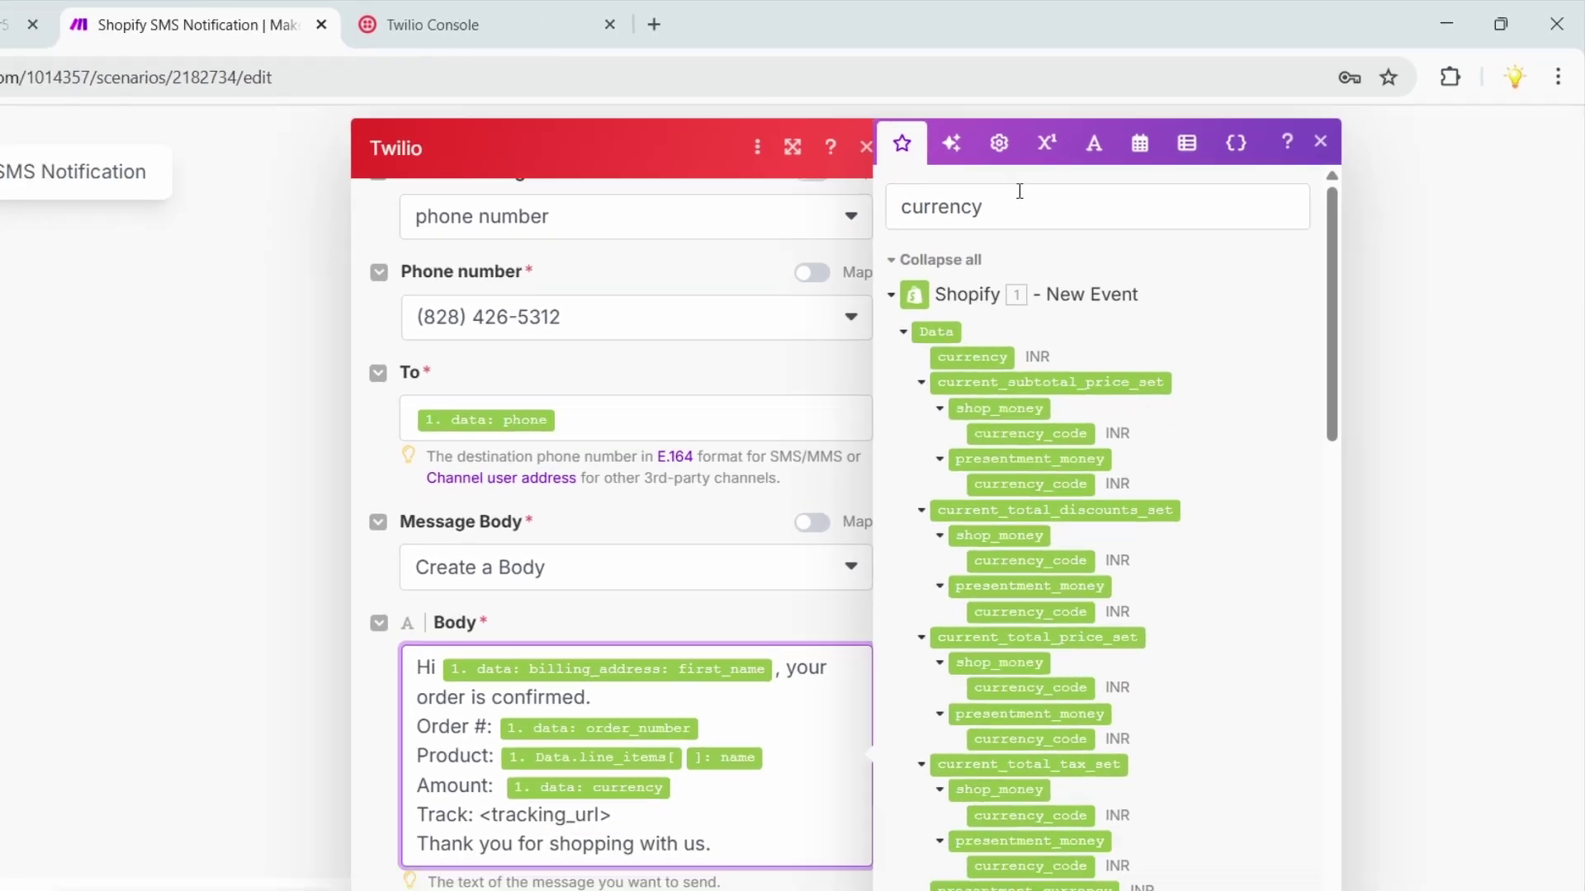
Search the order data for "subtotal" and add the current_subtotal_price_set shop_money amount after the currency in the Amount line
double_click(819, 221)
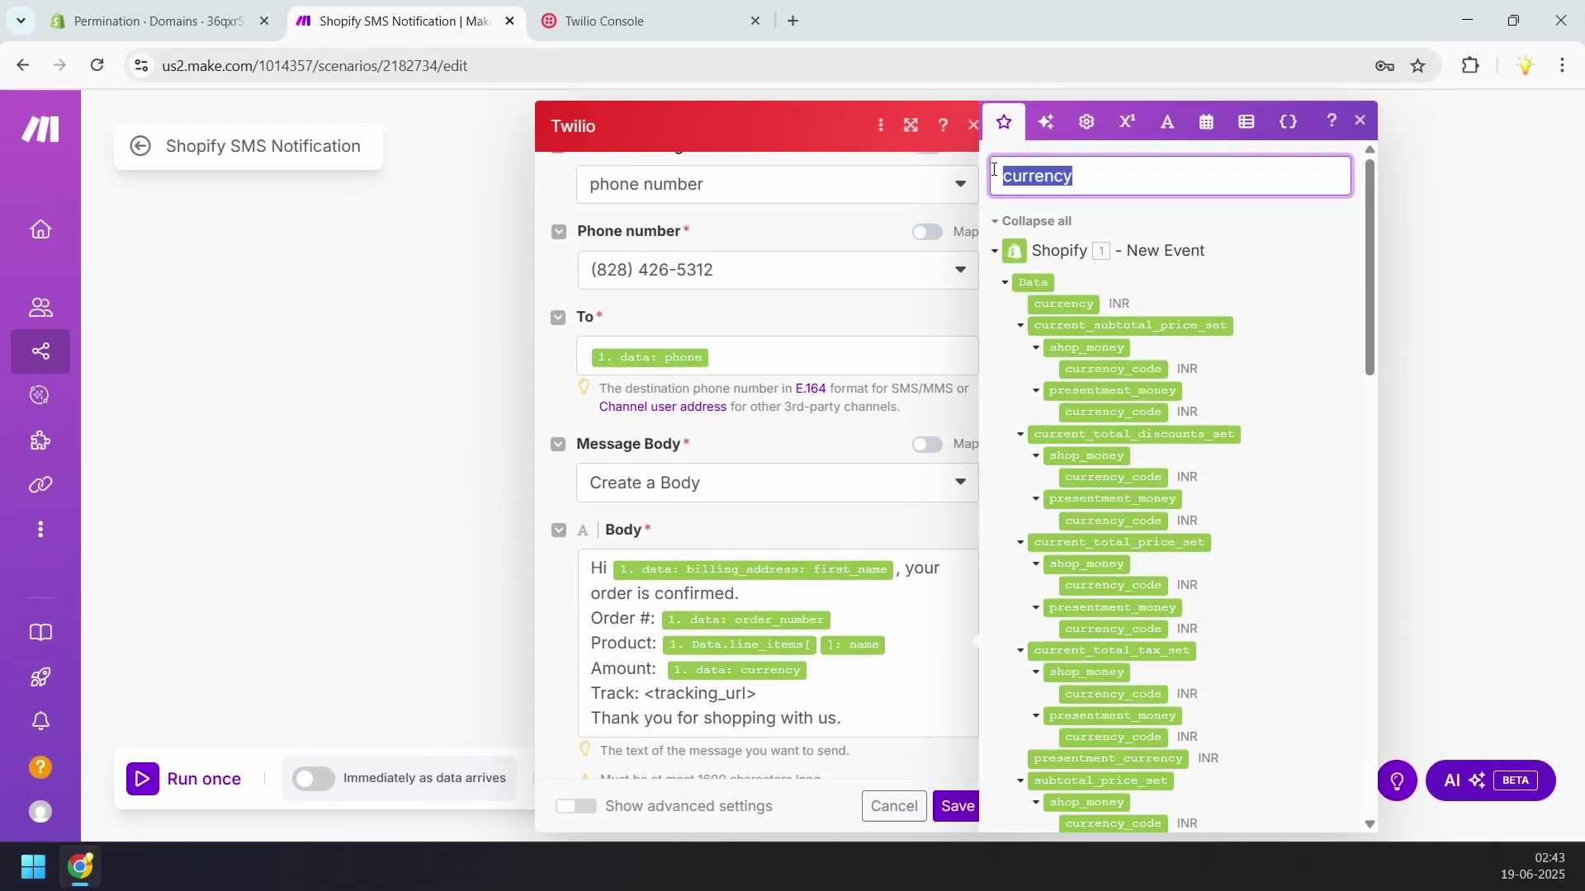
type("subtot")
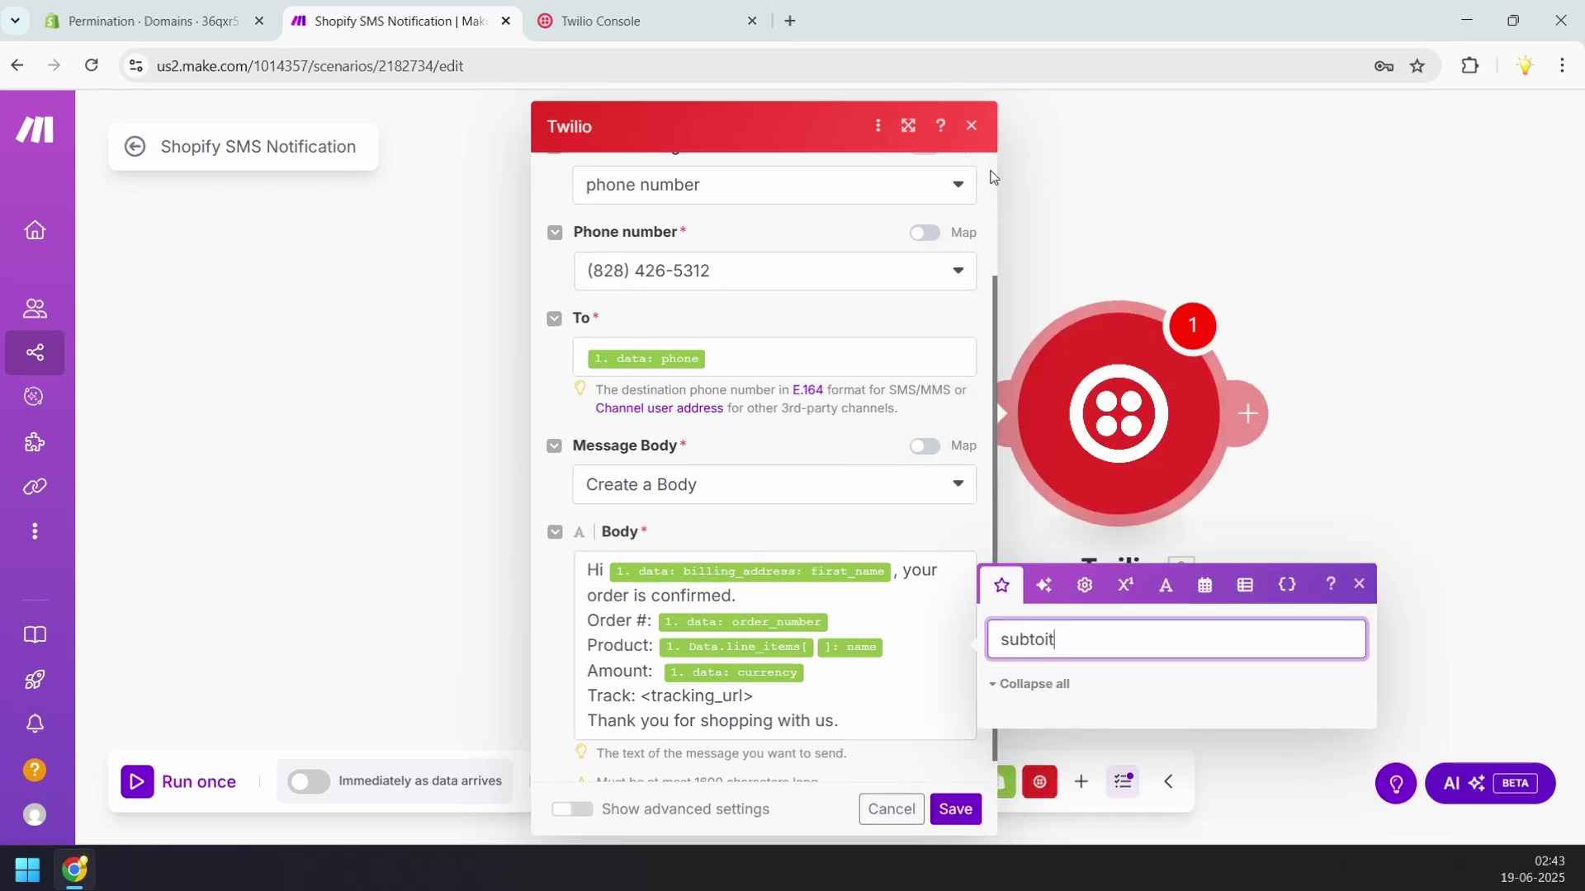
type("al")
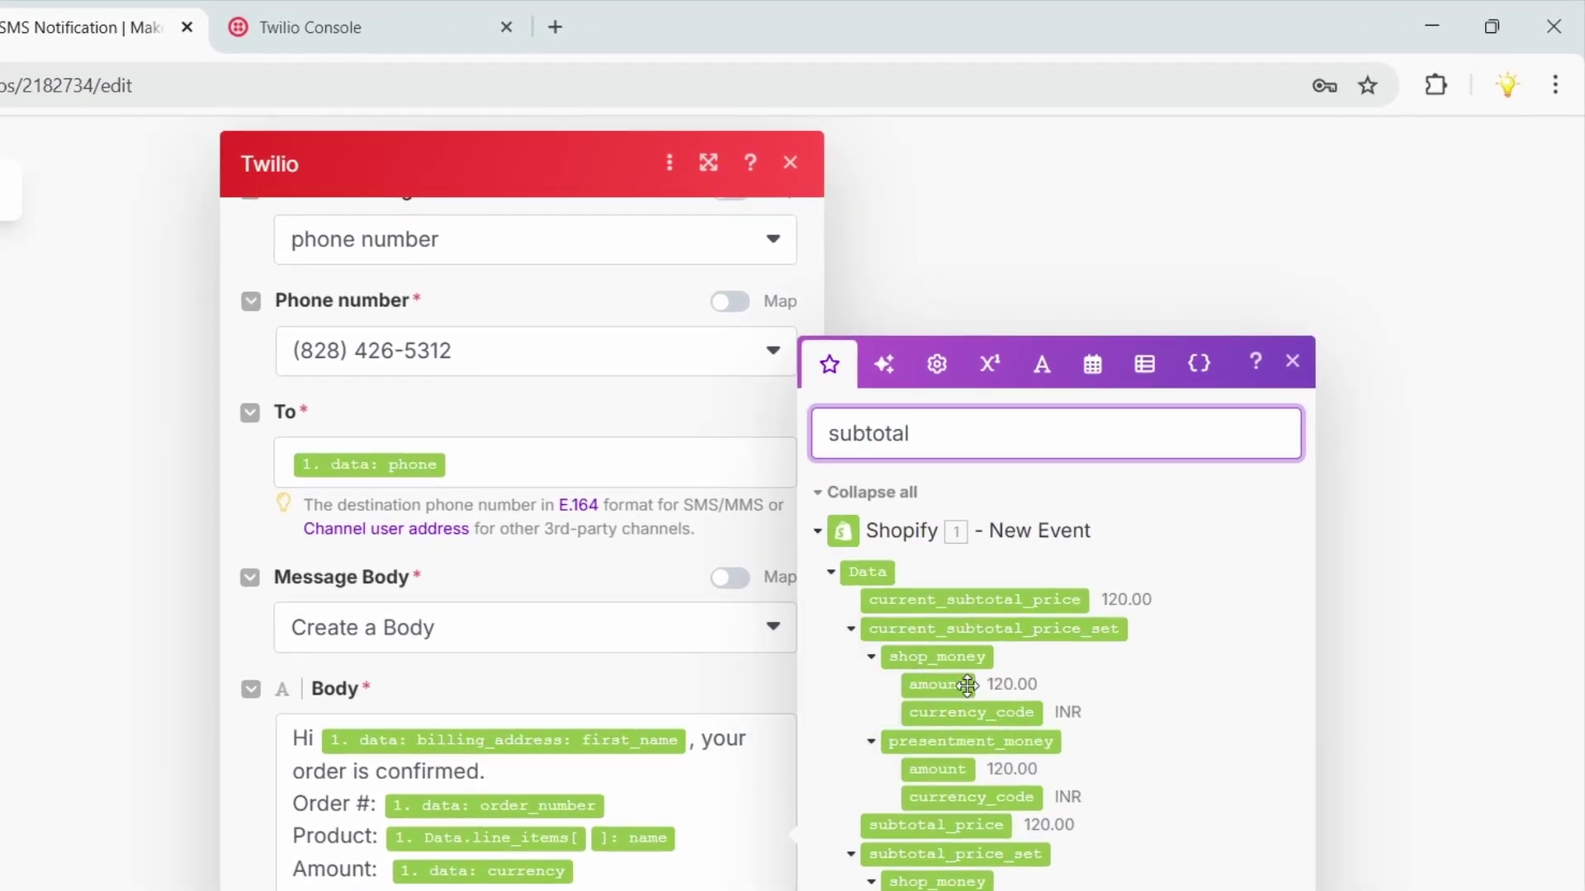
left_click(935, 685)
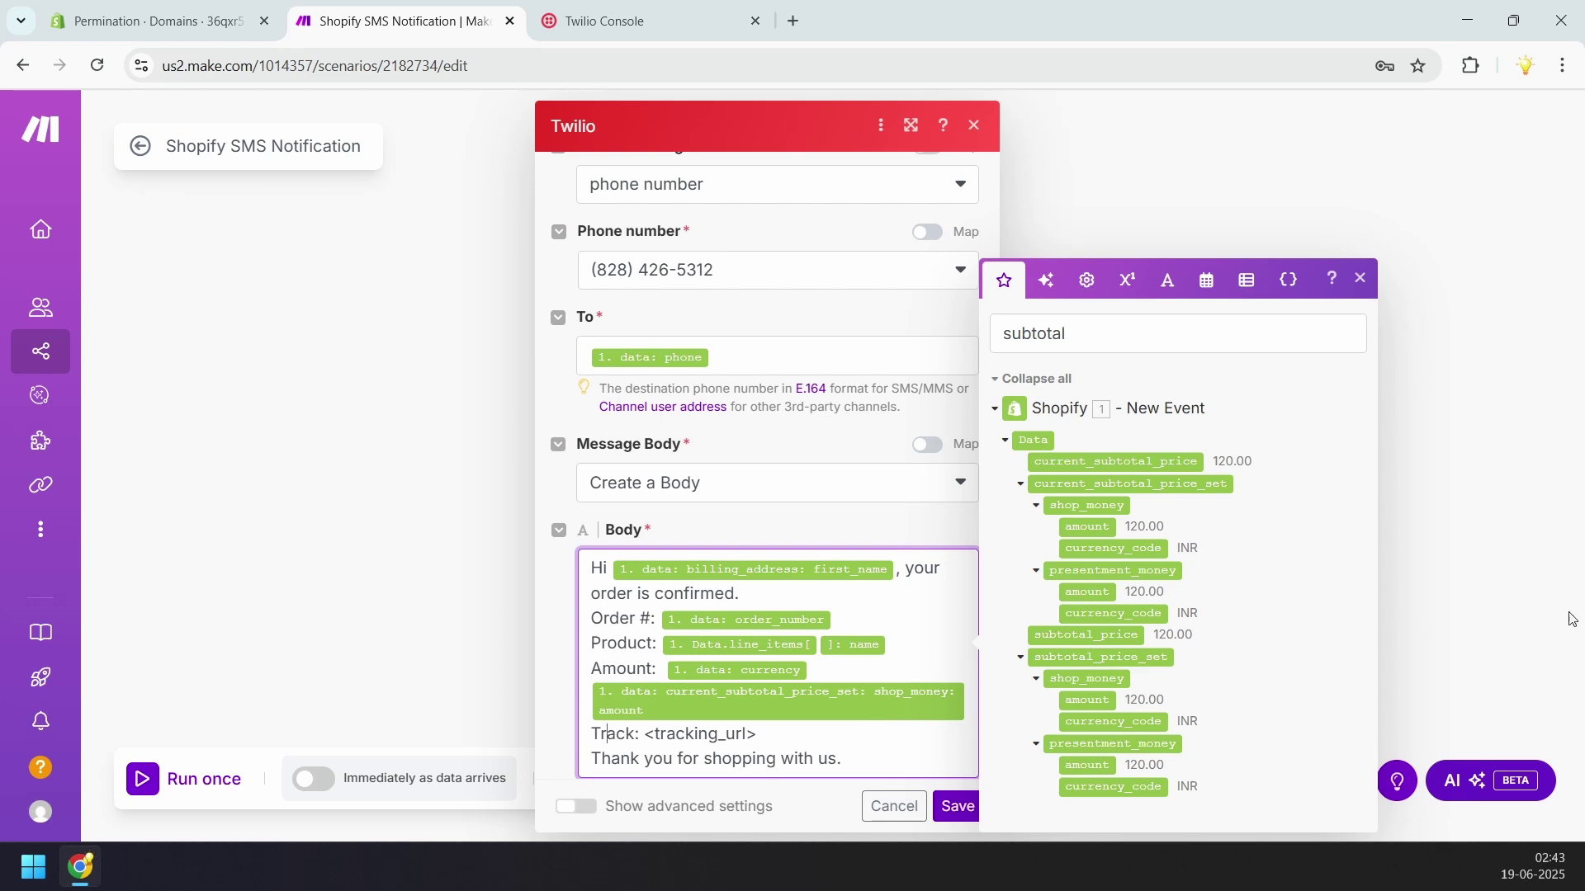
Replace the tracking URL placeholder with the order_status_url value, found by searching for "url", and save the Twilio module
scroll(759, 670, "down", 1)
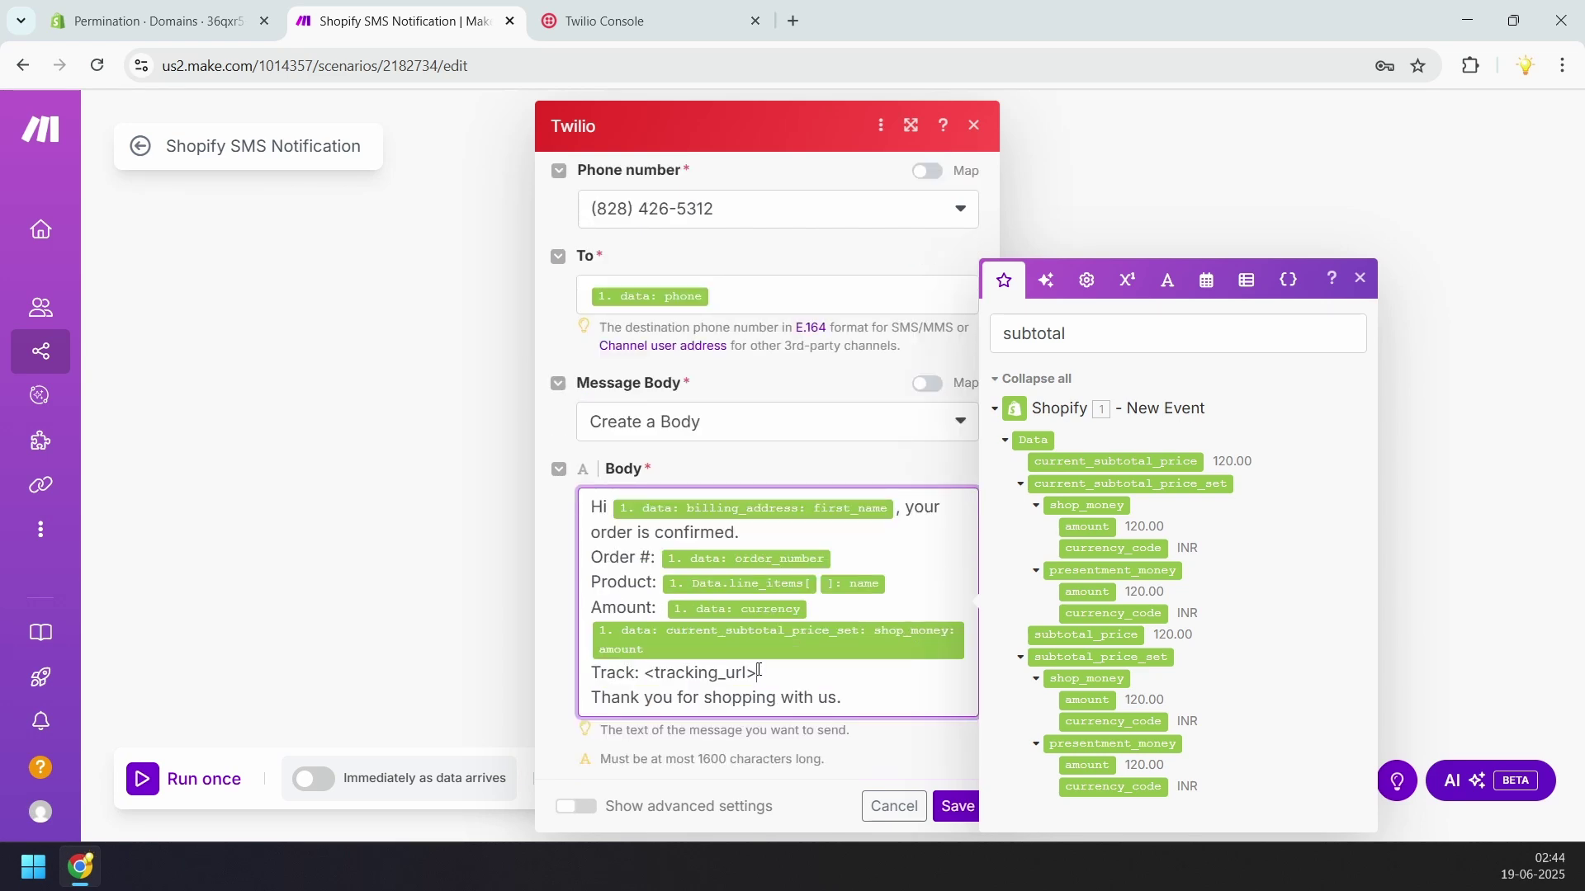
left_click_drag(757, 681, 655, 671)
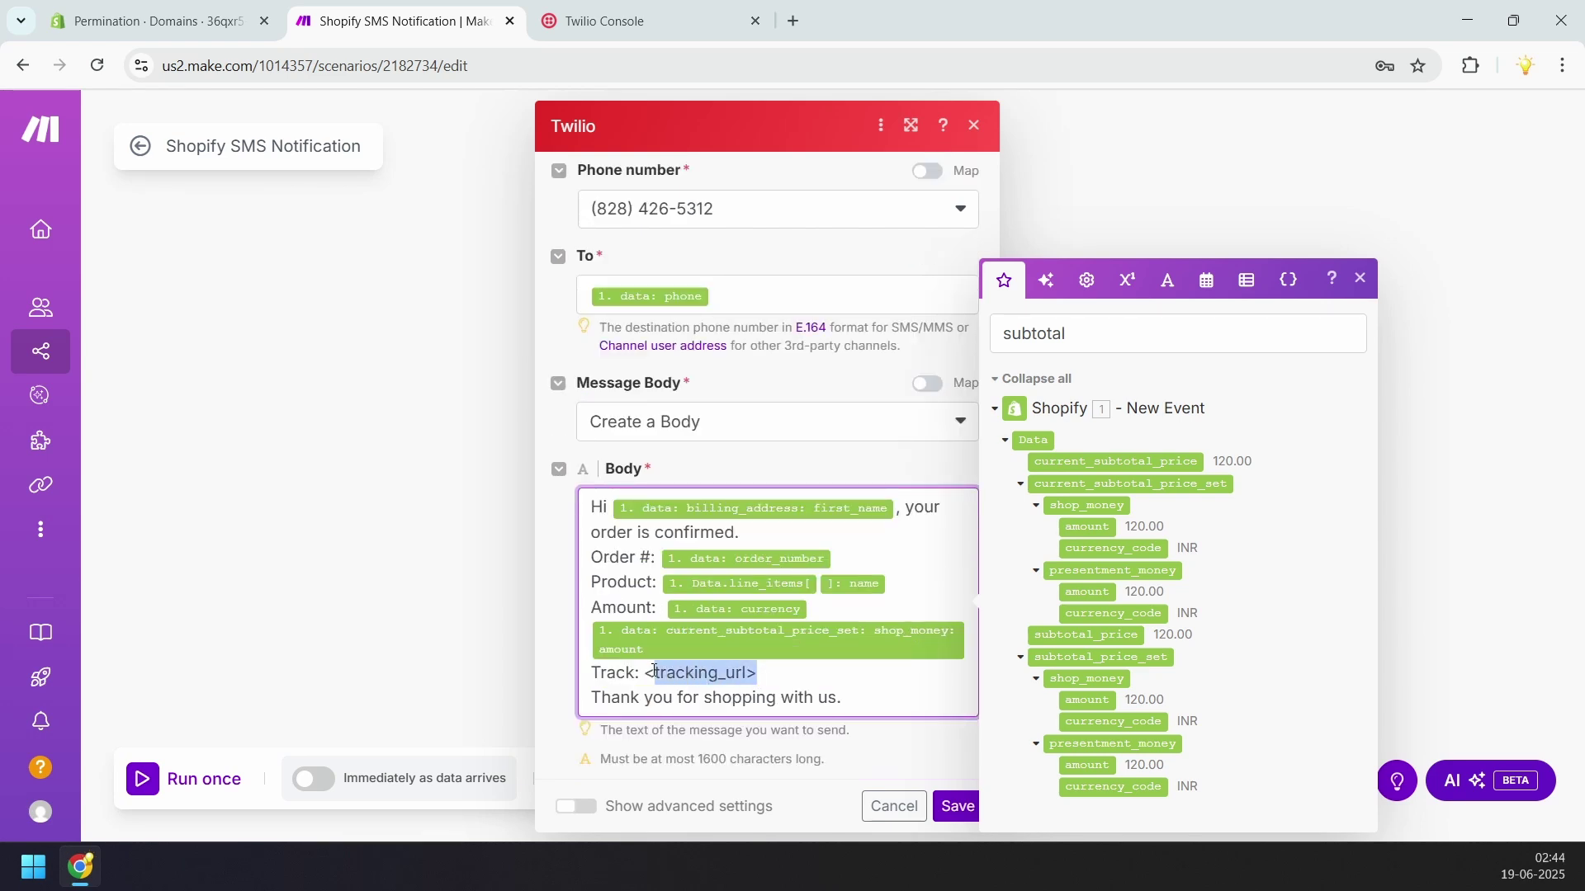
key("BackSpace")
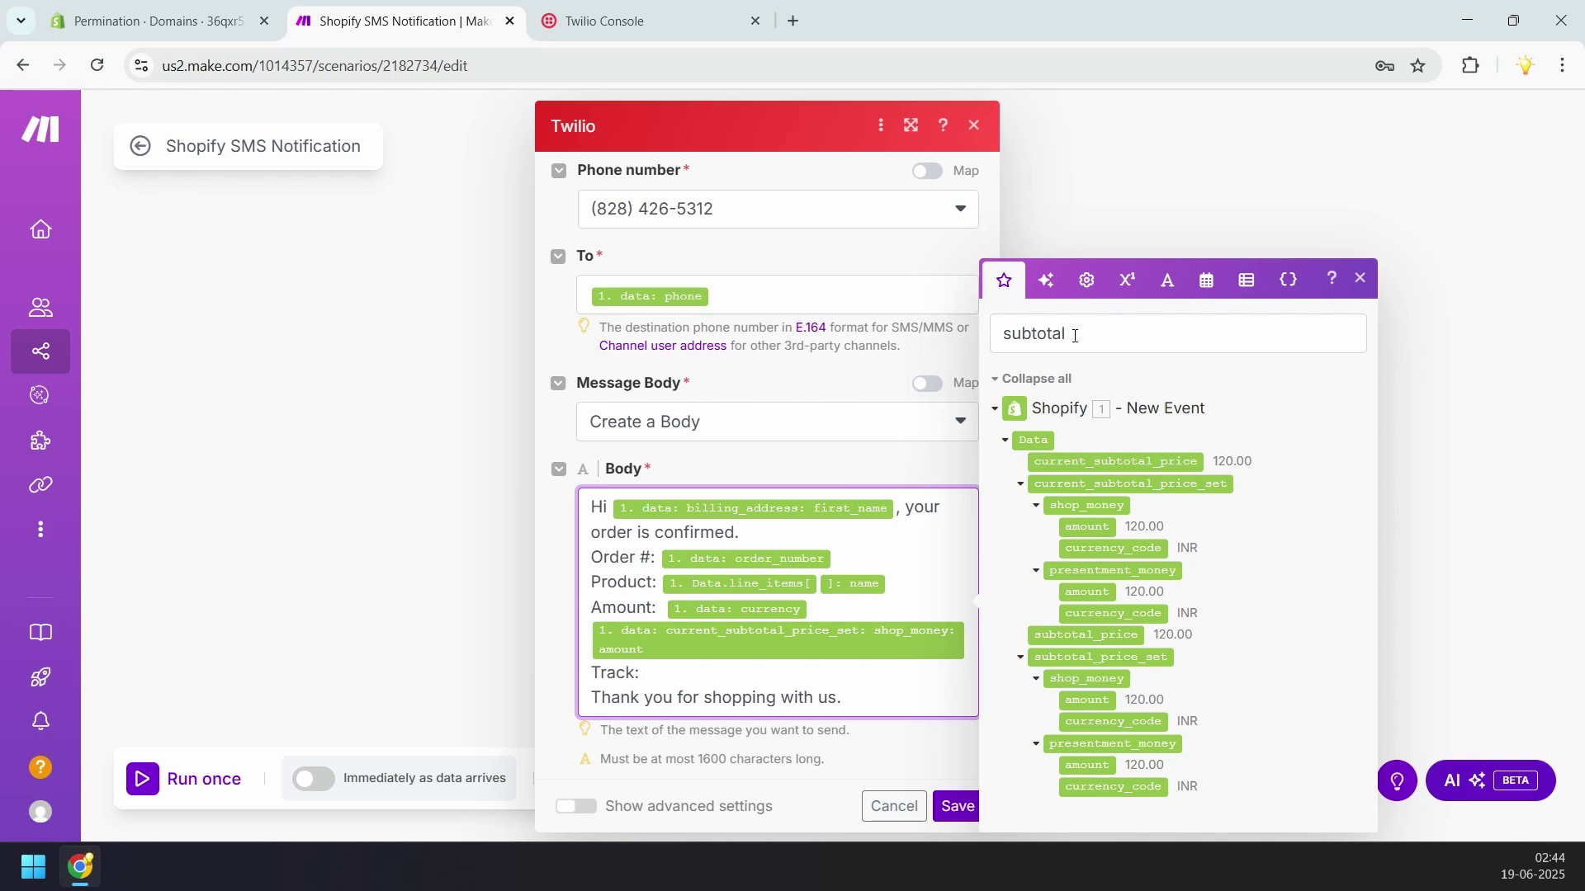
double_click(1076, 336)
type("url")
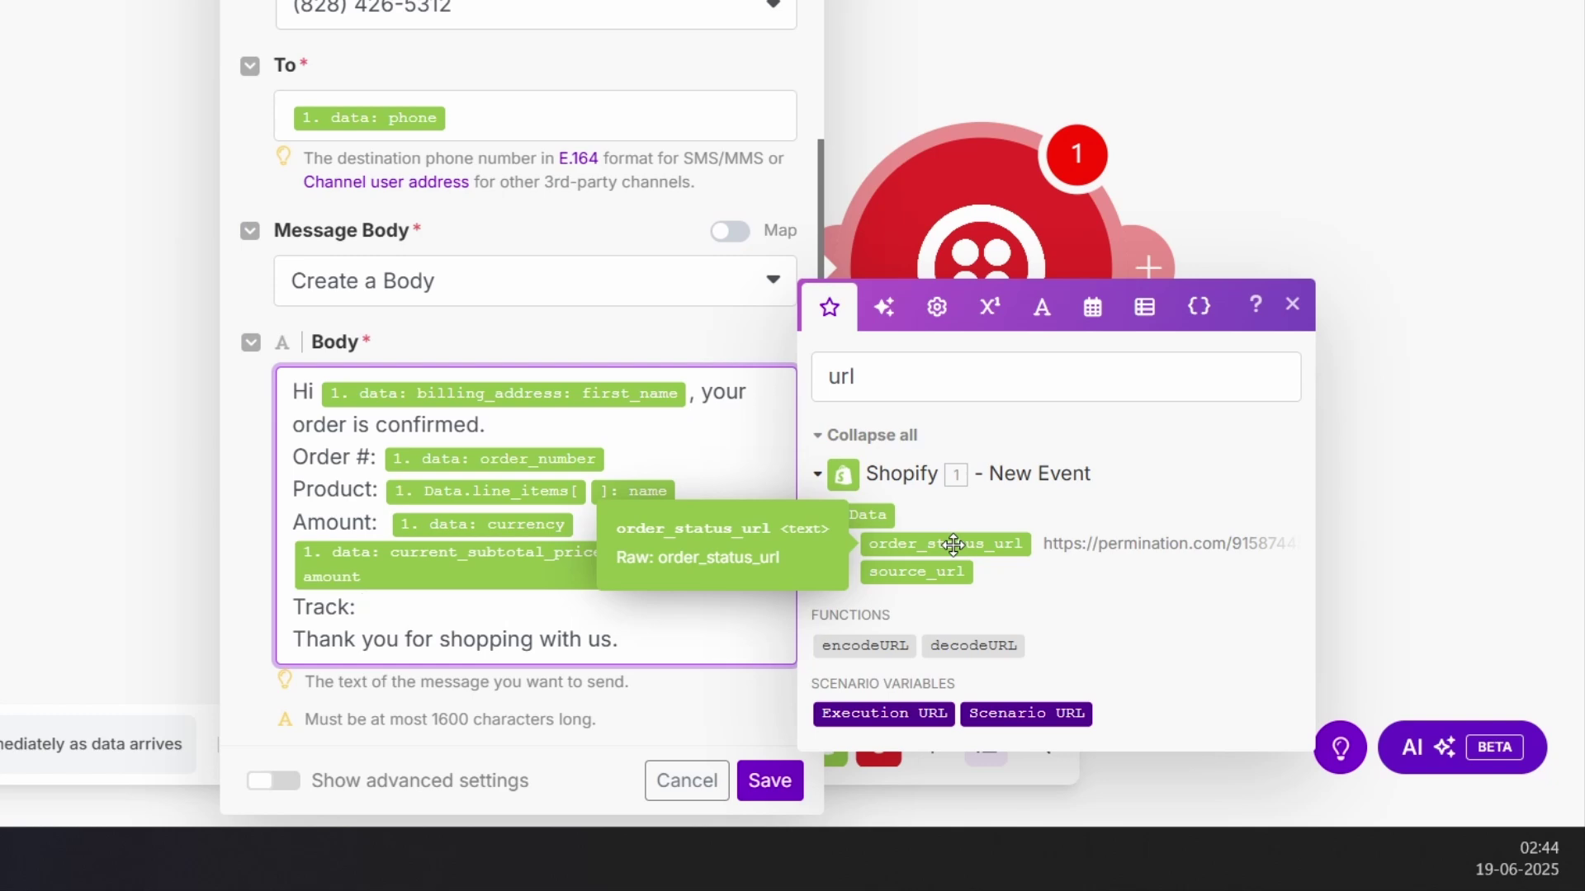
left_click(953, 544)
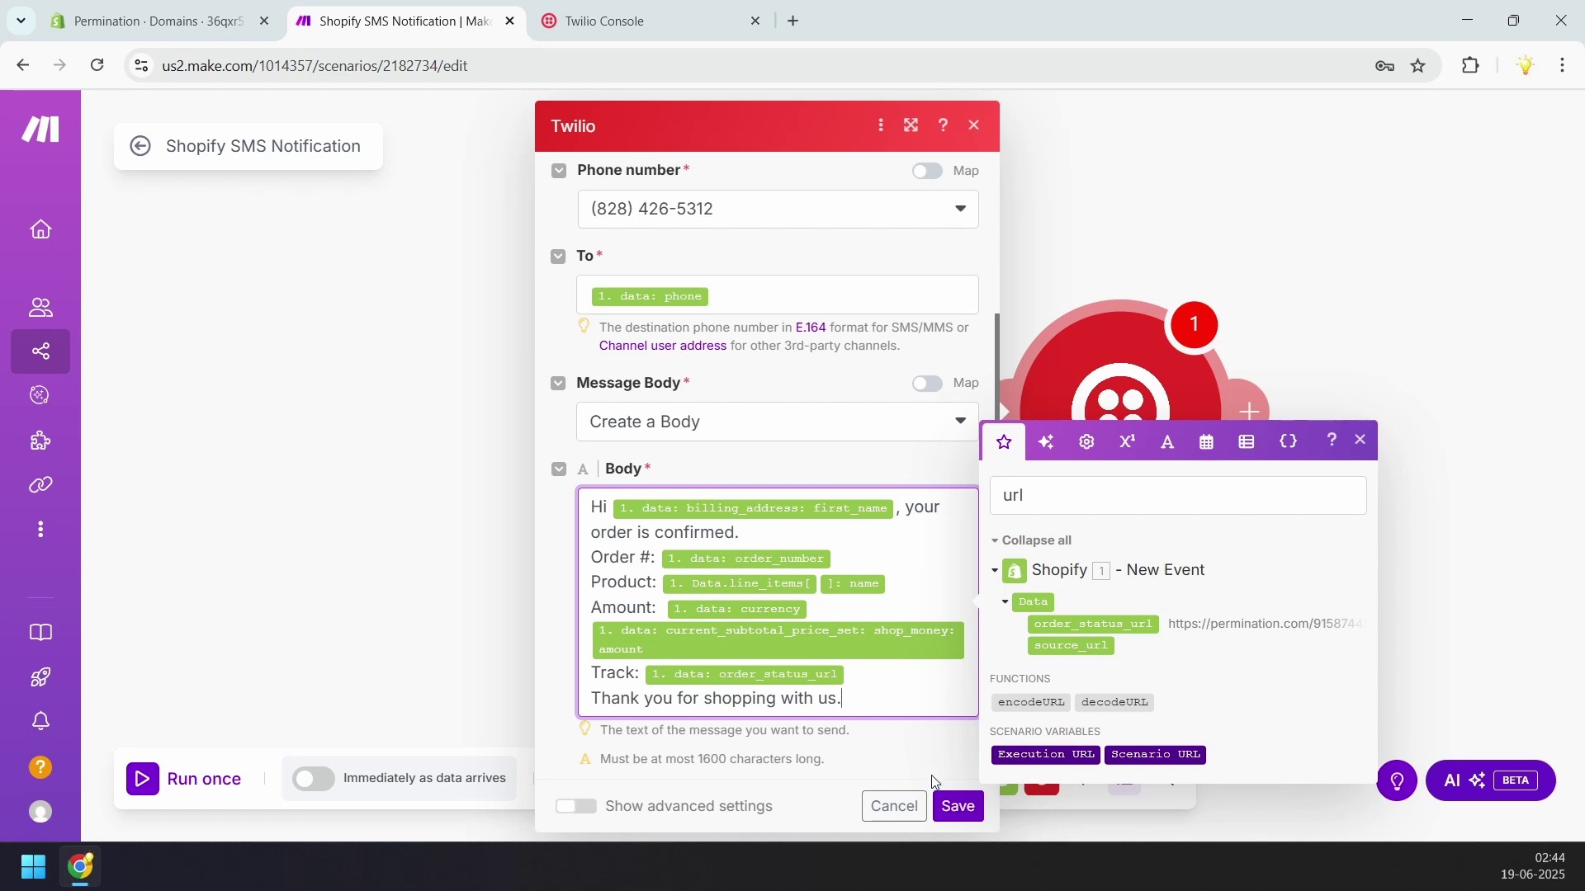
left_click(957, 807)
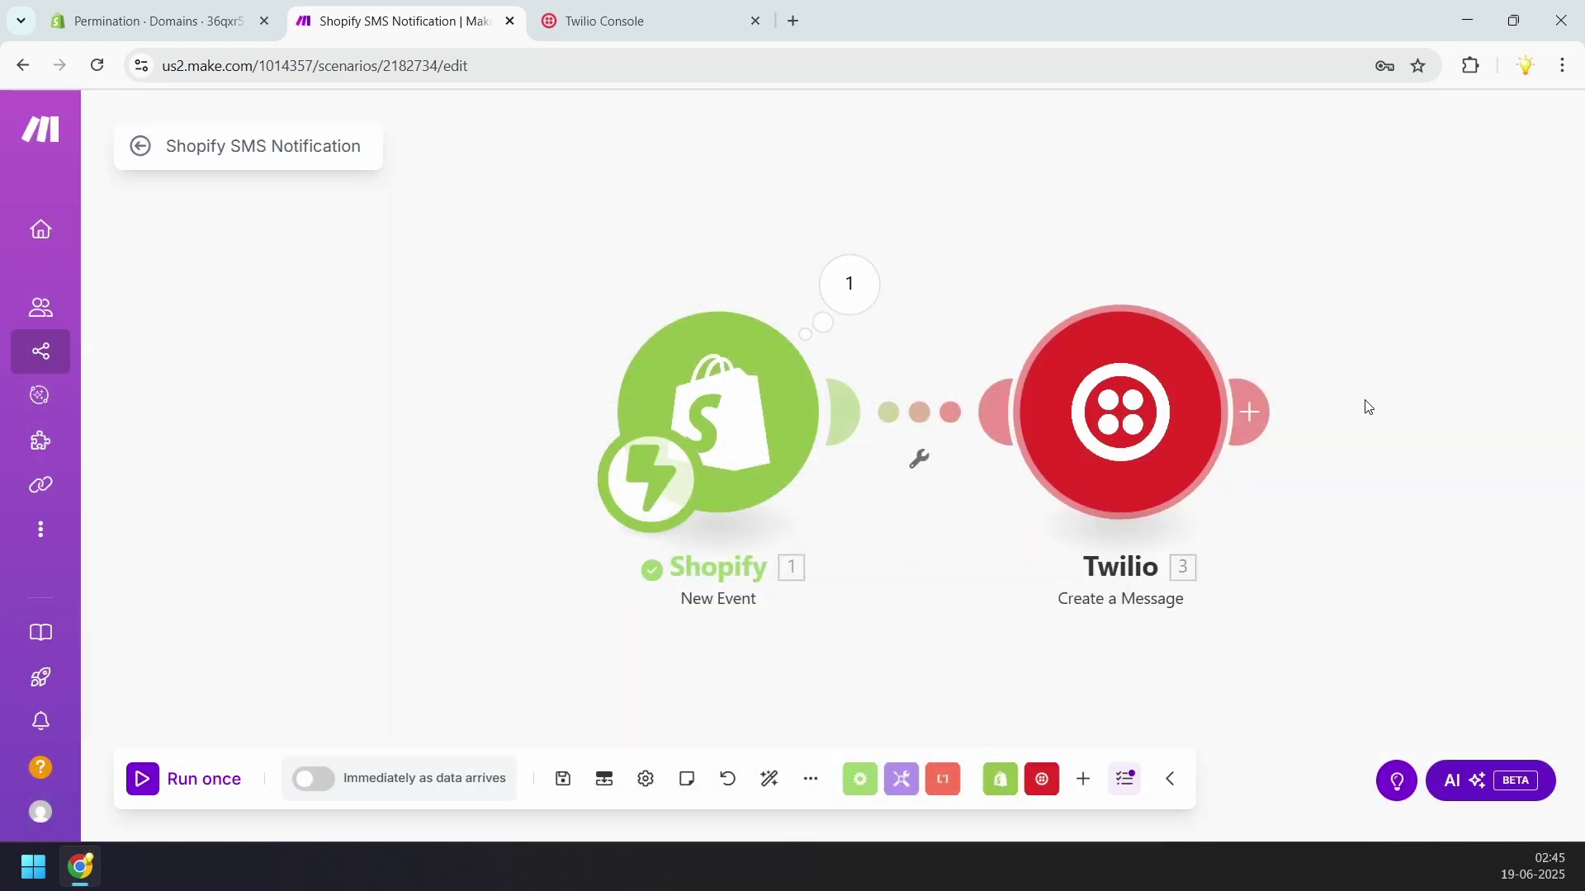
Rename the Twilio module to "Message to Customer"
right_click(1106, 425)
left_click(1172, 545)
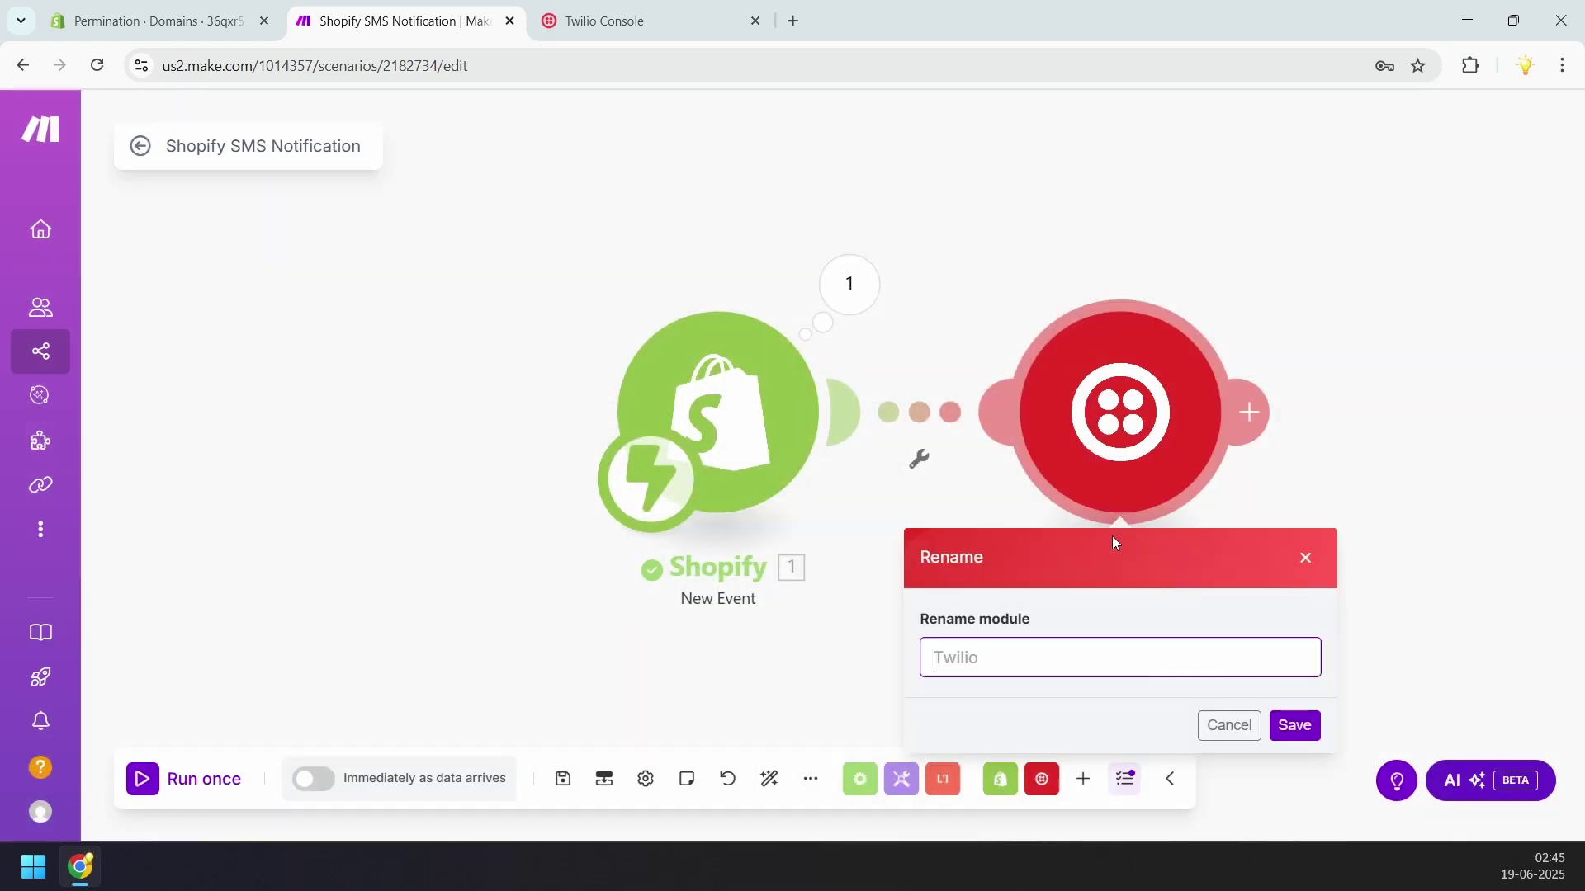
type("Message to Customer")
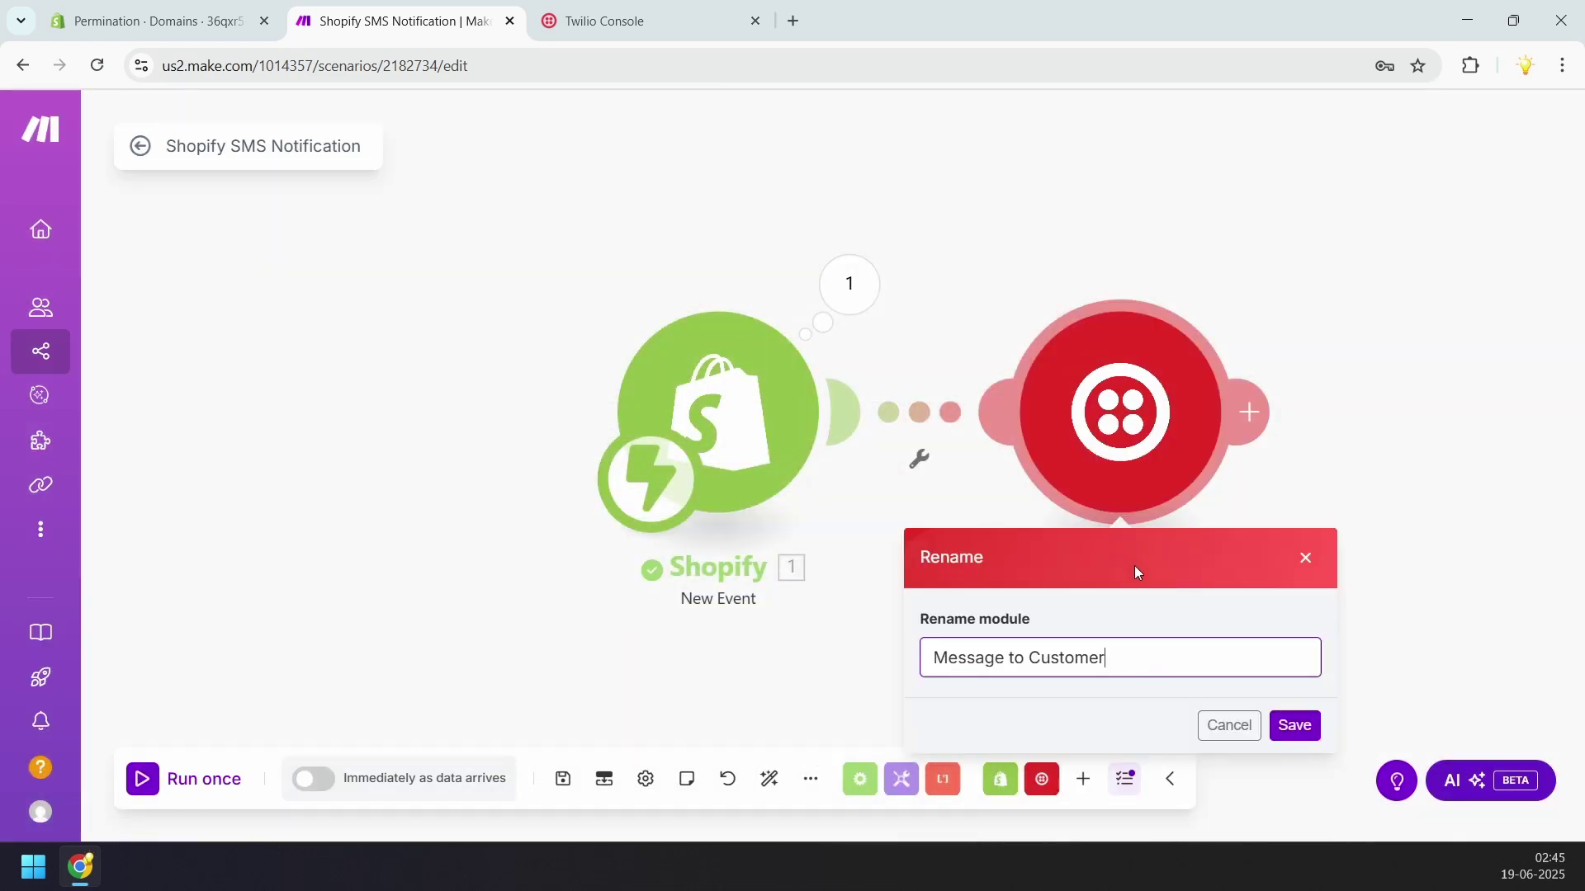
left_click(1292, 725)
left_click_drag(1285, 726, 1078, 724)
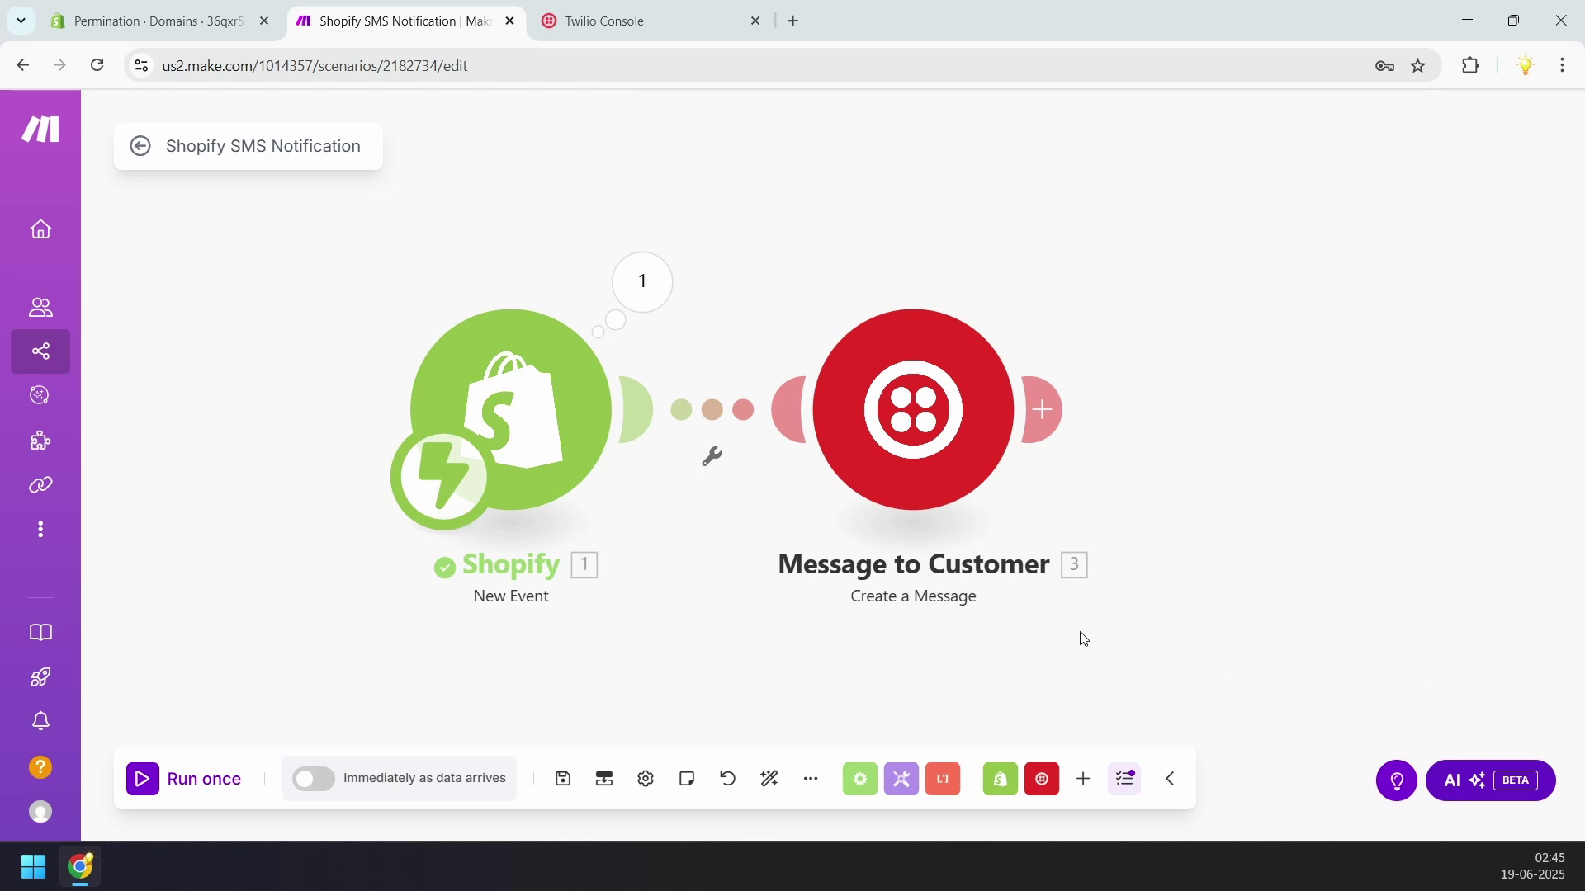
Add a second Twilio module with the Create a Message action after the Message to Customer module
left_click(1042, 410)
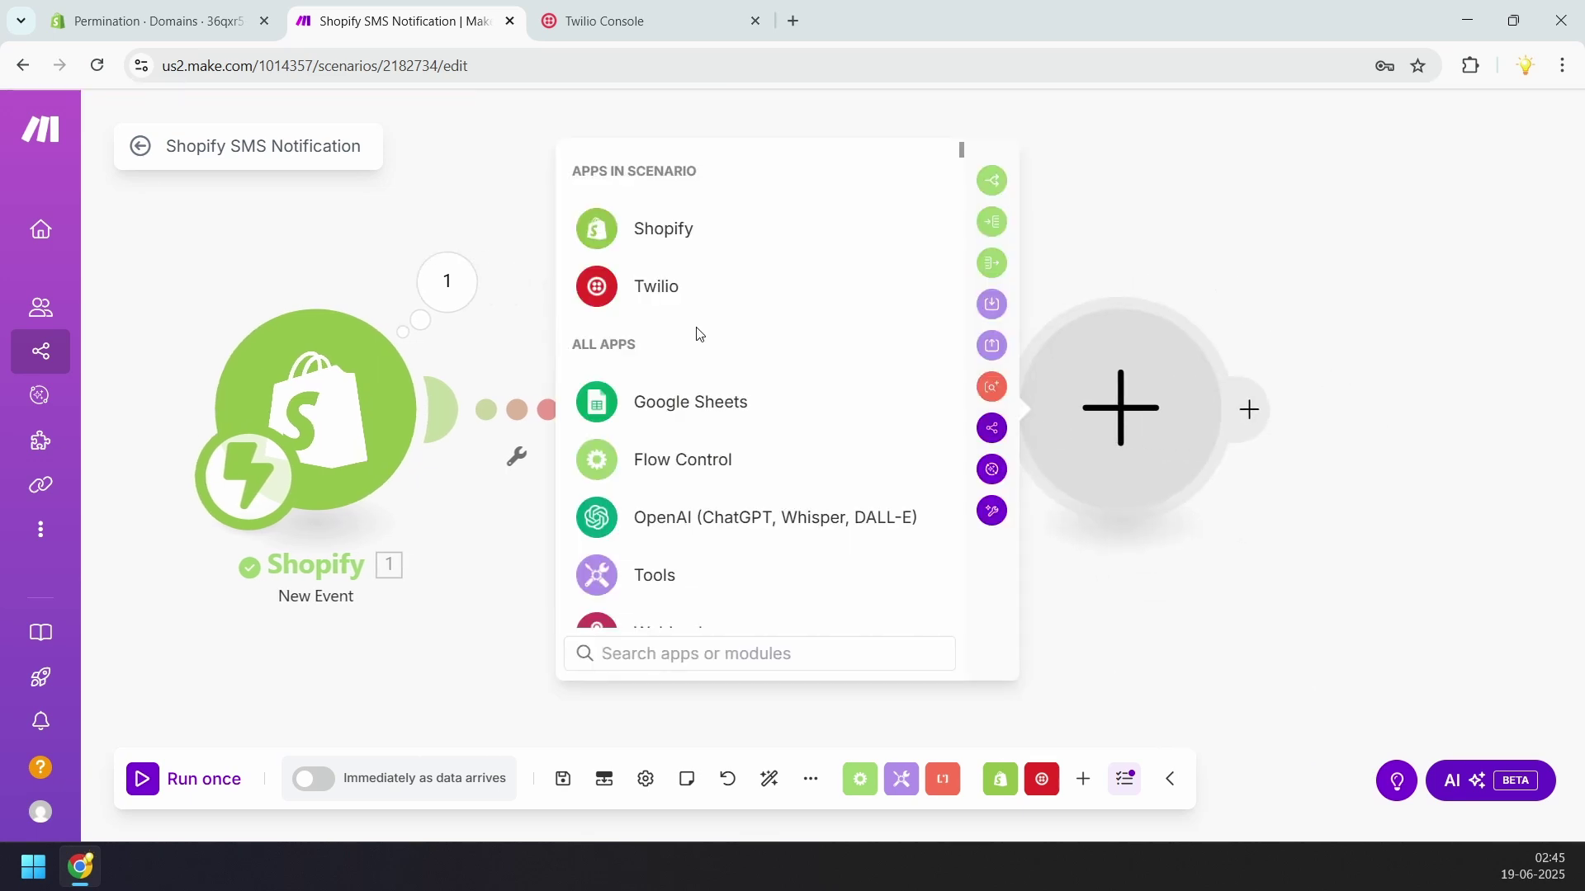
left_click(708, 294)
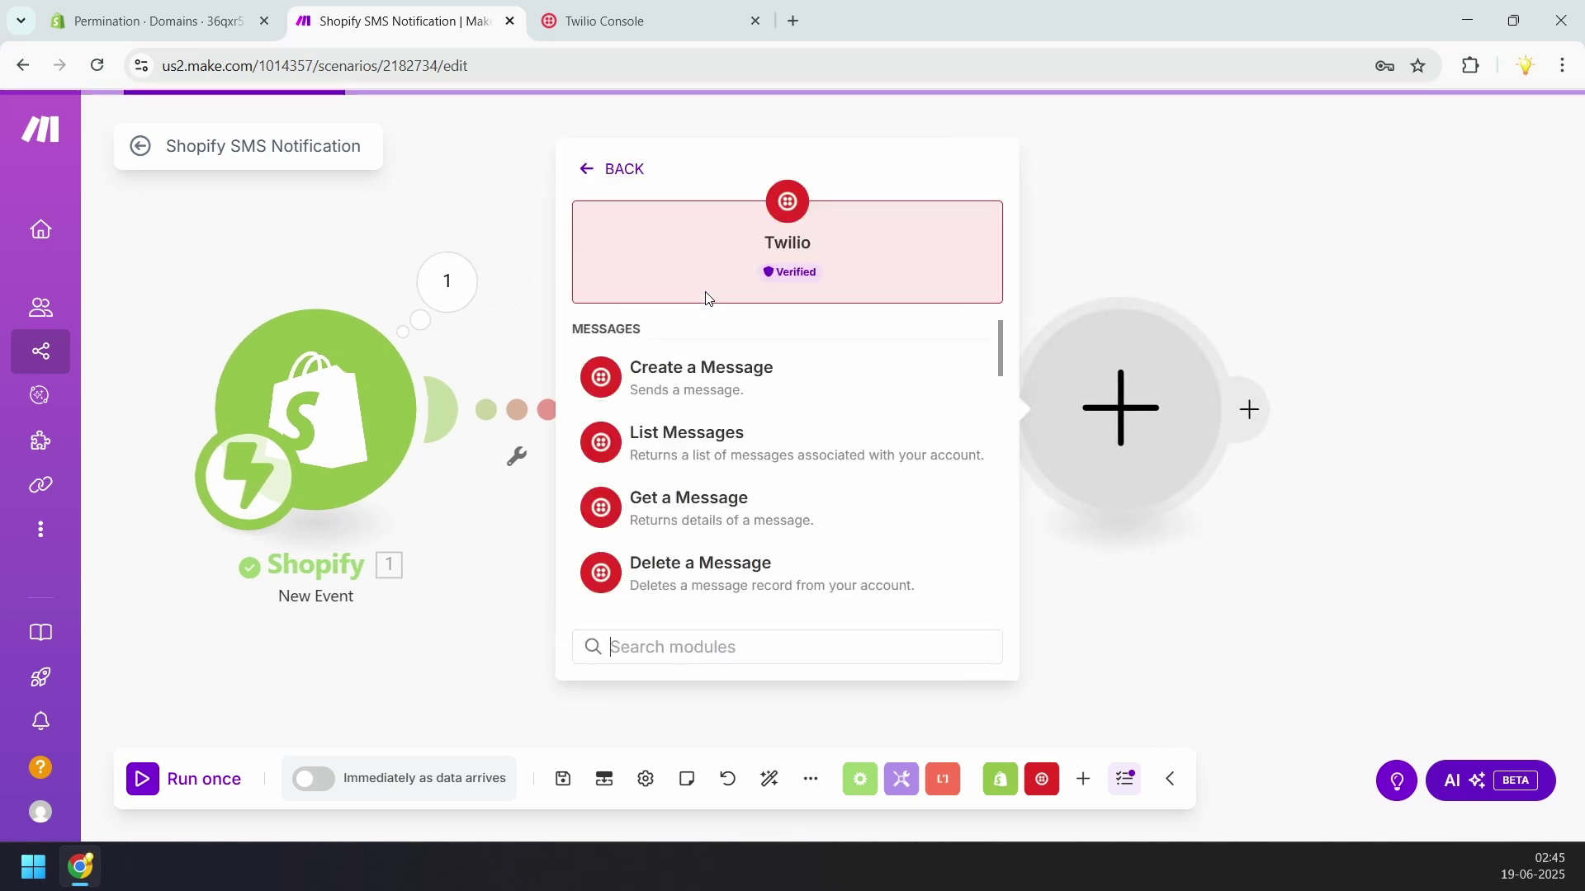
left_click(710, 386)
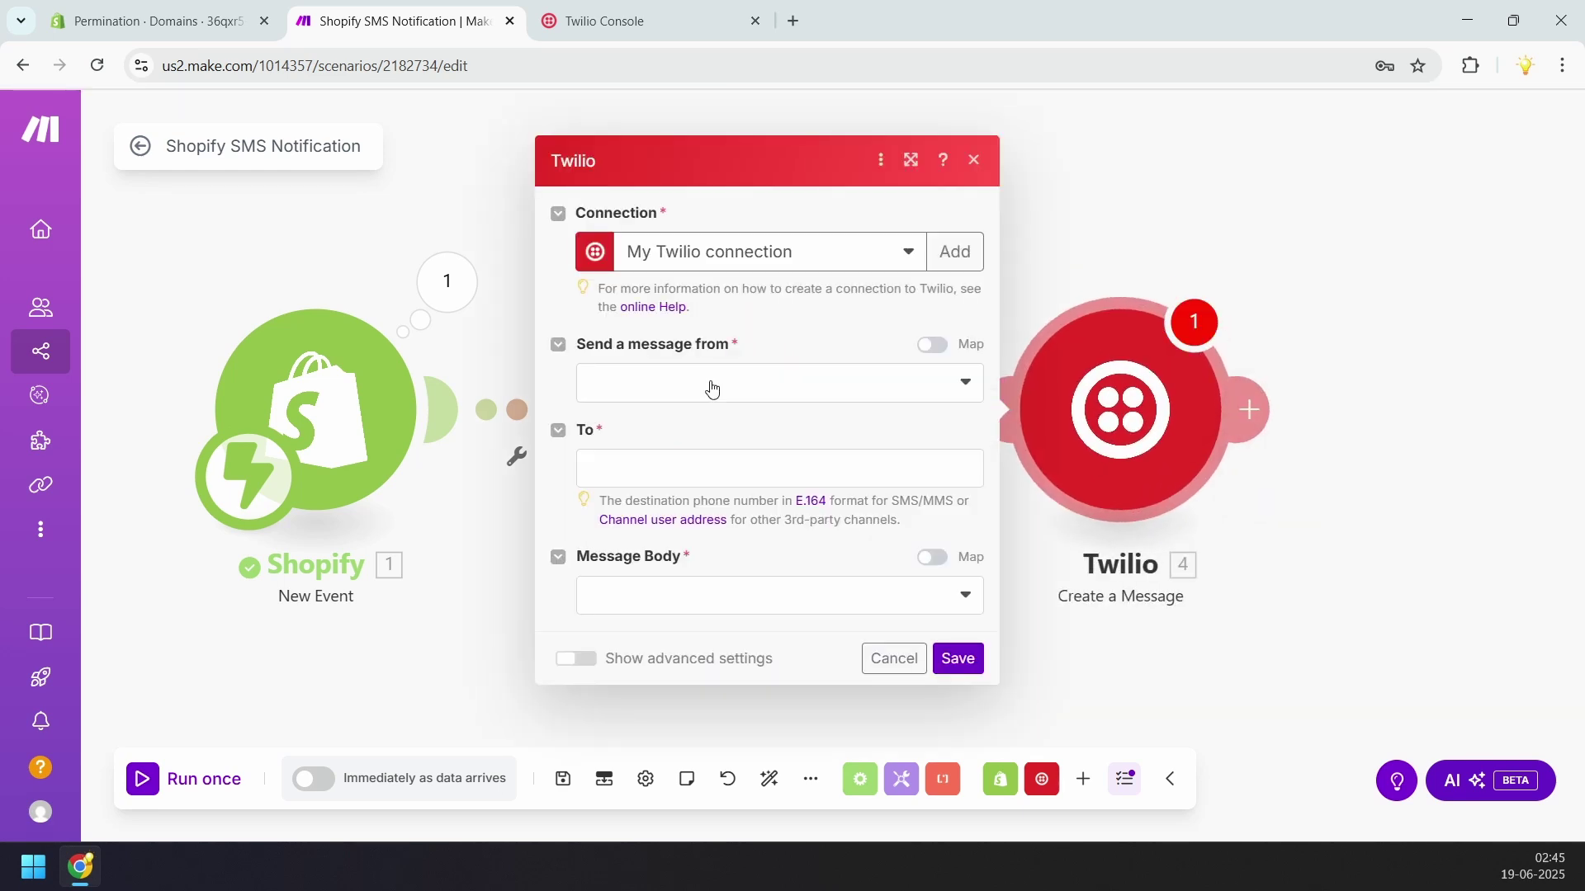
Set the second message to be sent from a phone number and select the account's Twilio number as the sender
left_click(713, 394)
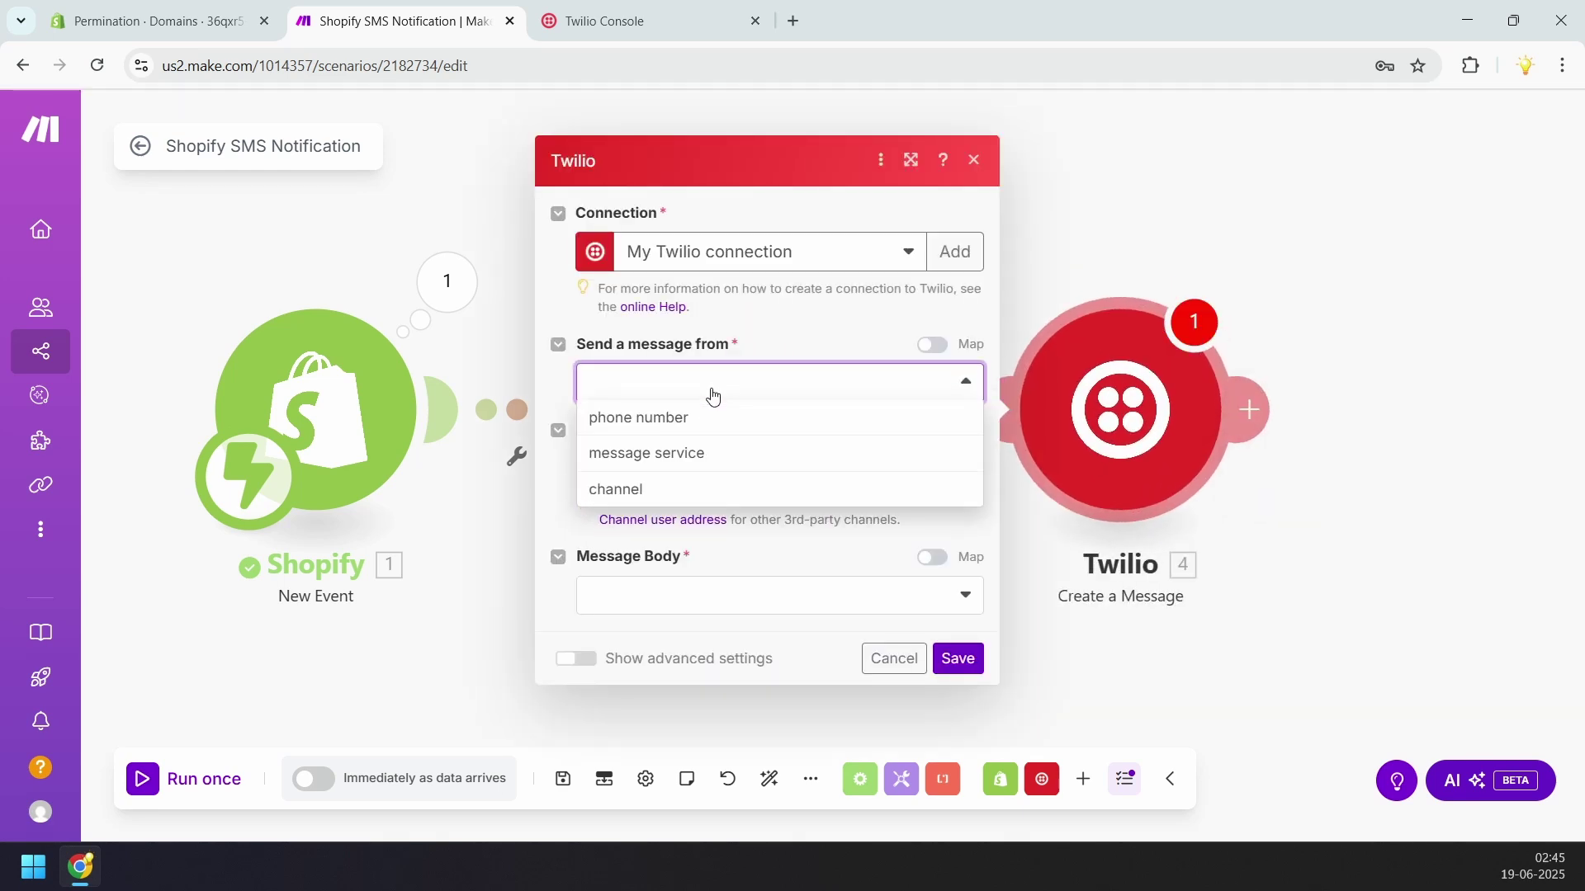
left_click(704, 419)
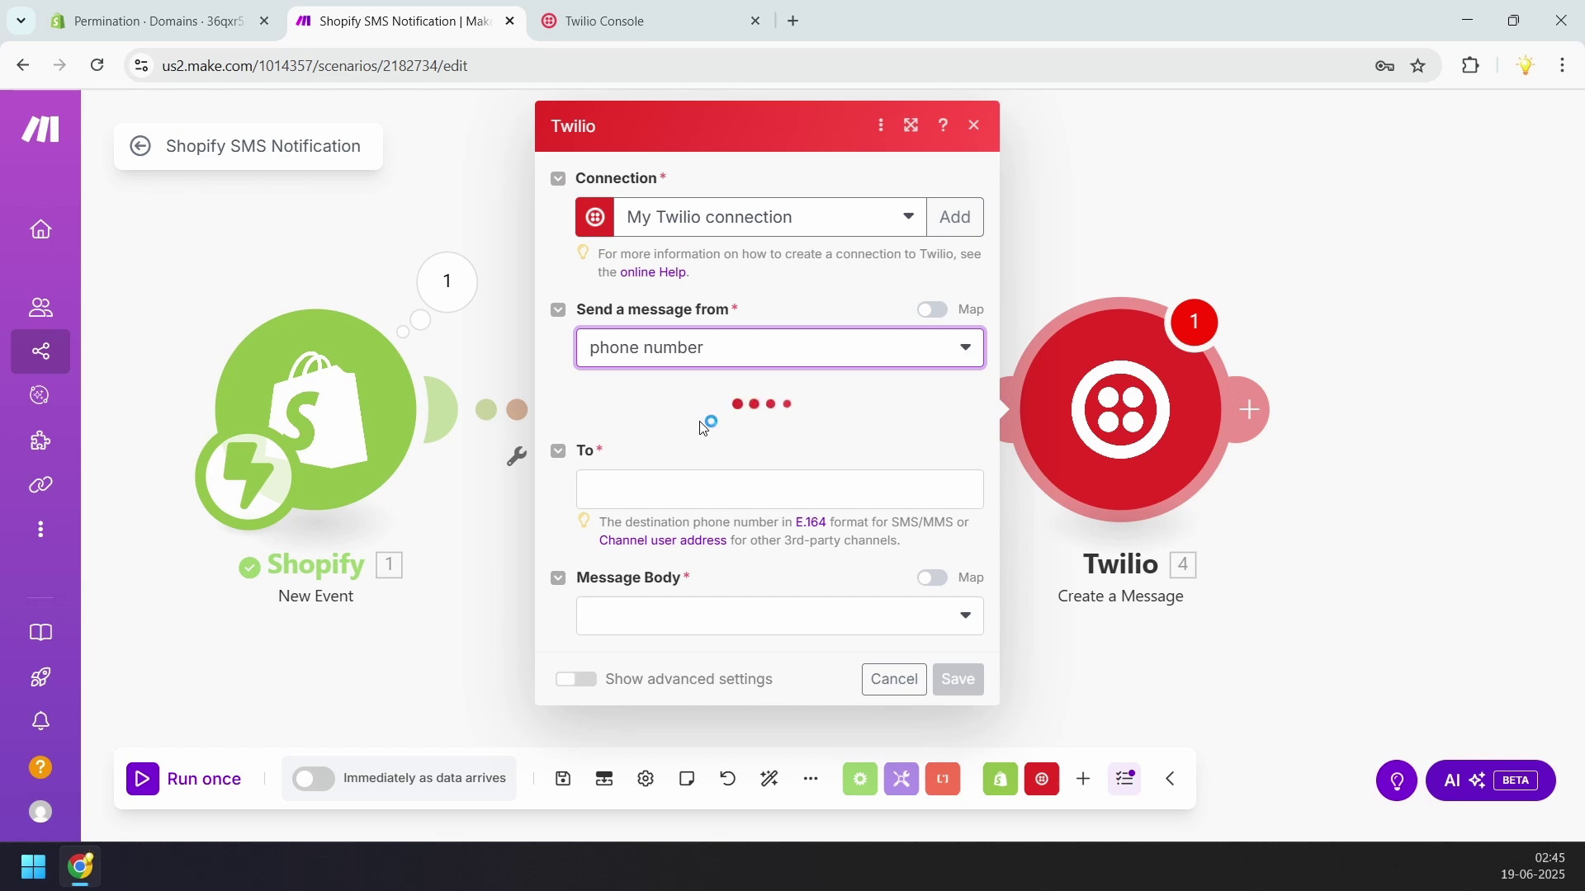
left_click(706, 443)
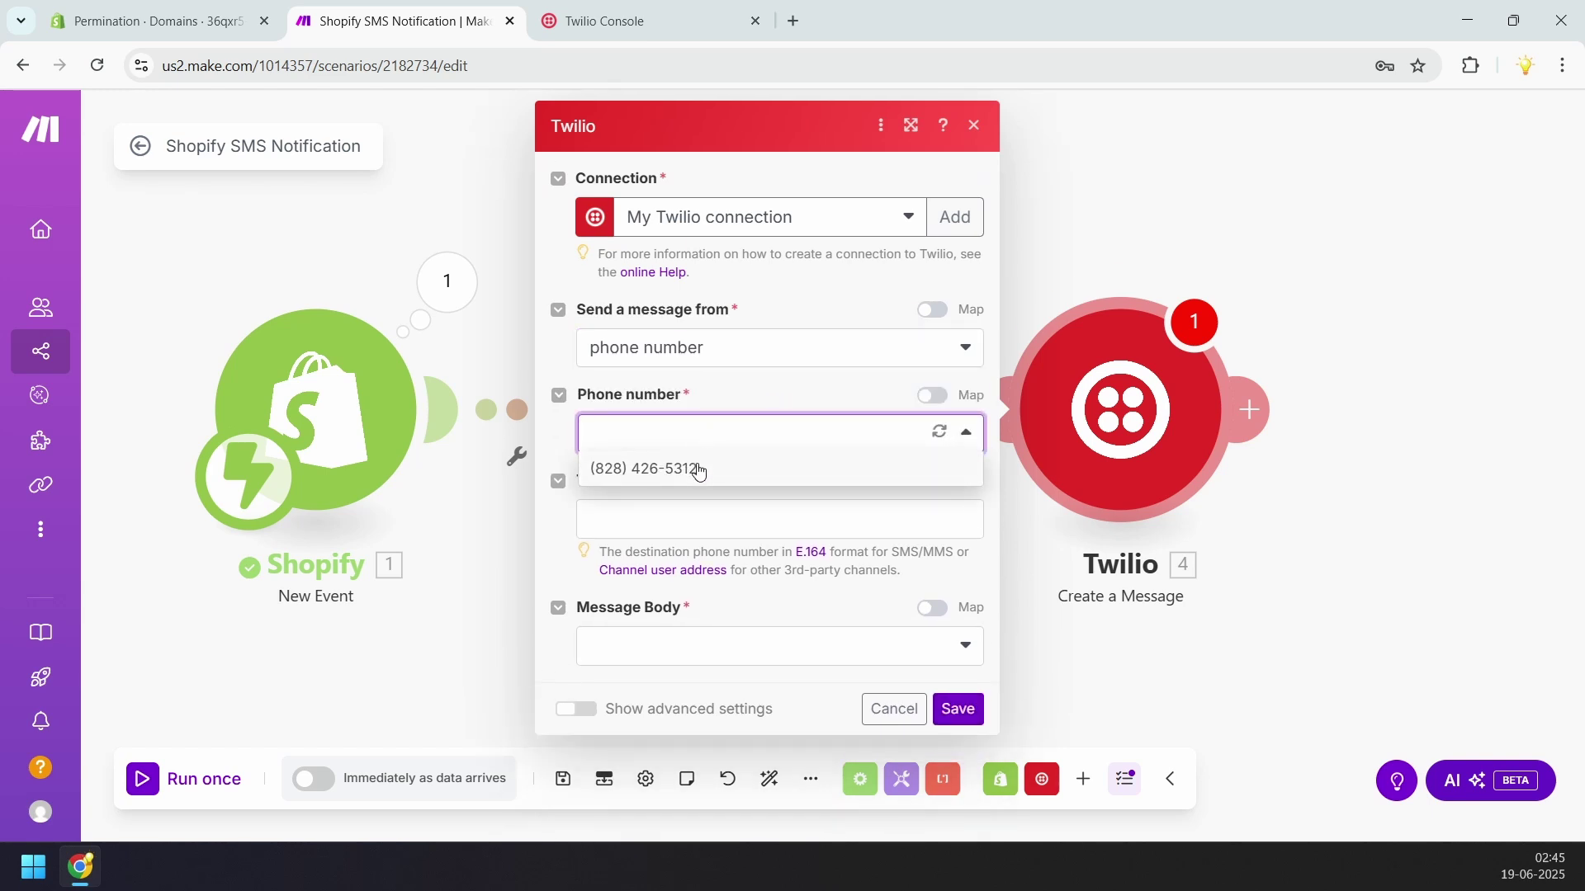
left_click(698, 476)
Enter the recipient's phone number in the second message's To field and set its Message Body to Create a Body
left_click(651, 520)
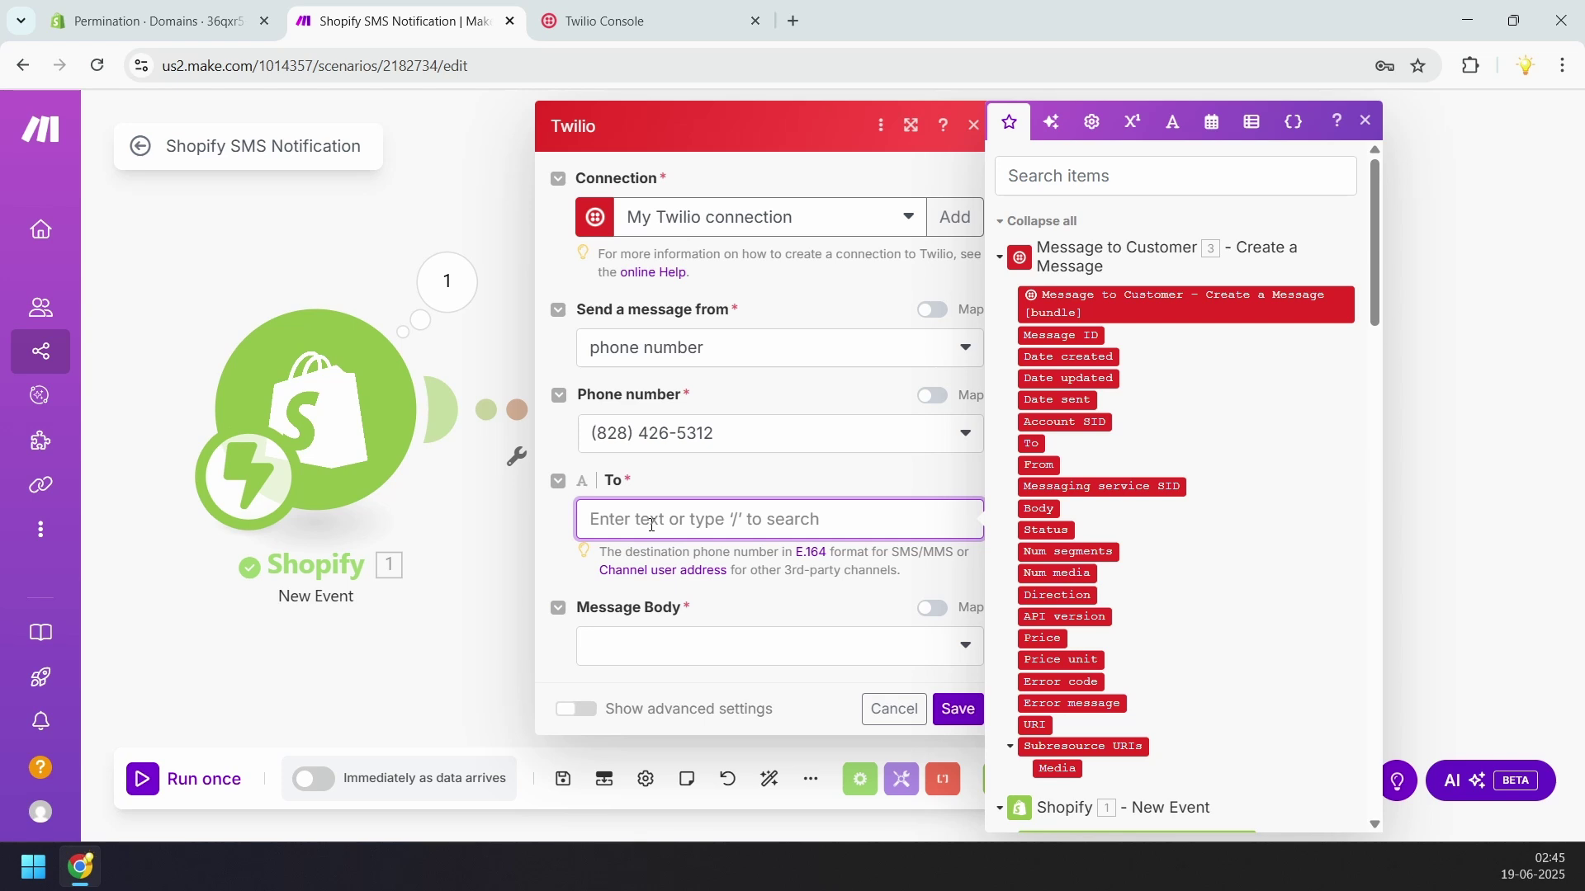
type("+9")
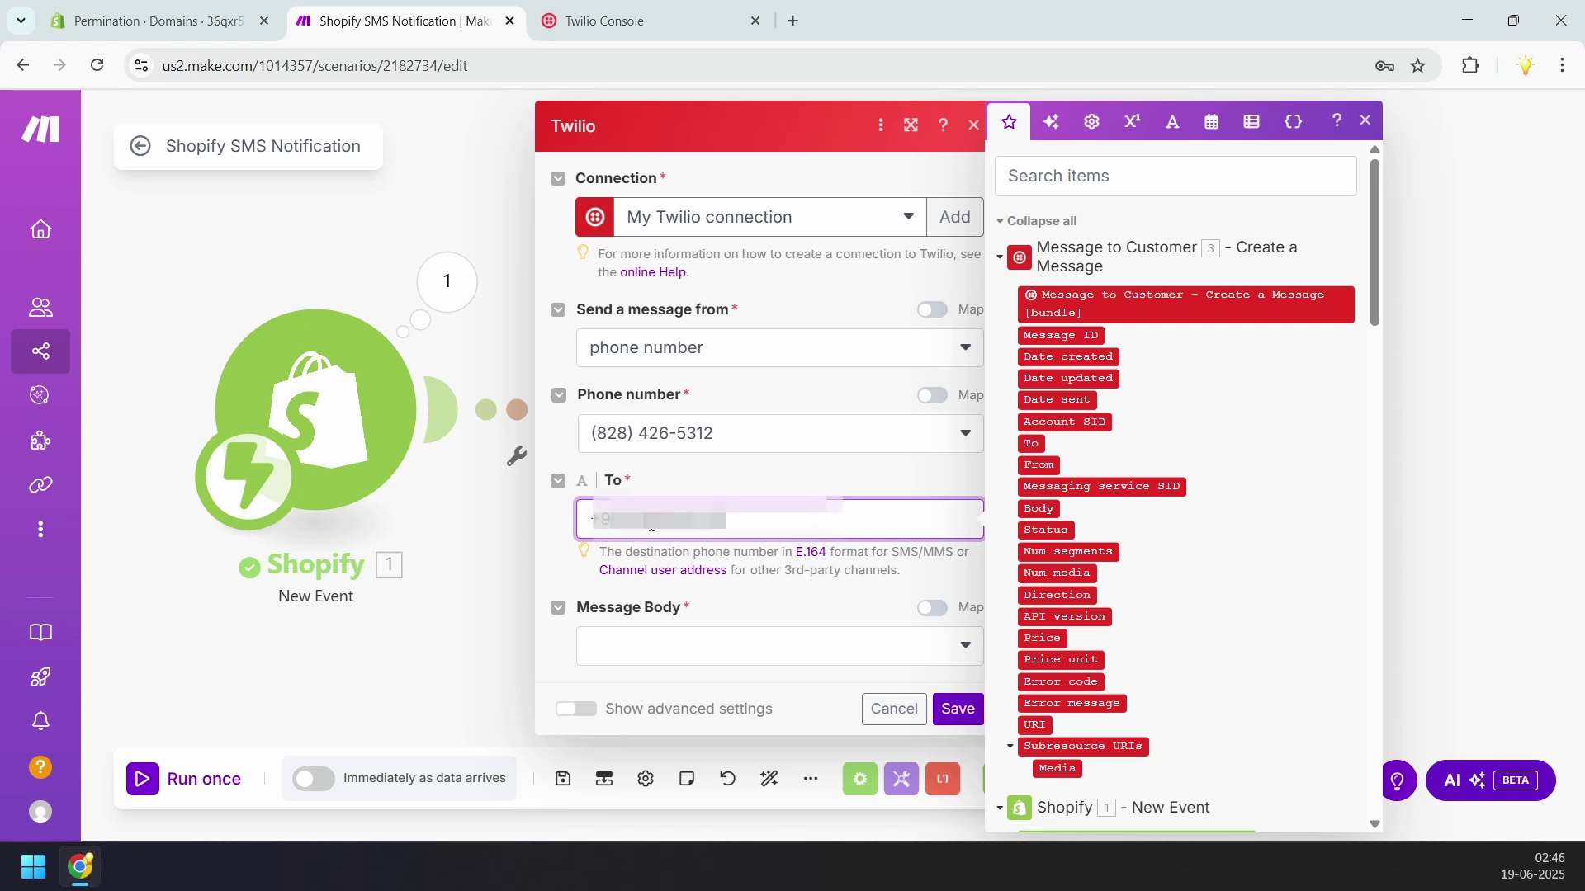
left_click(735, 649)
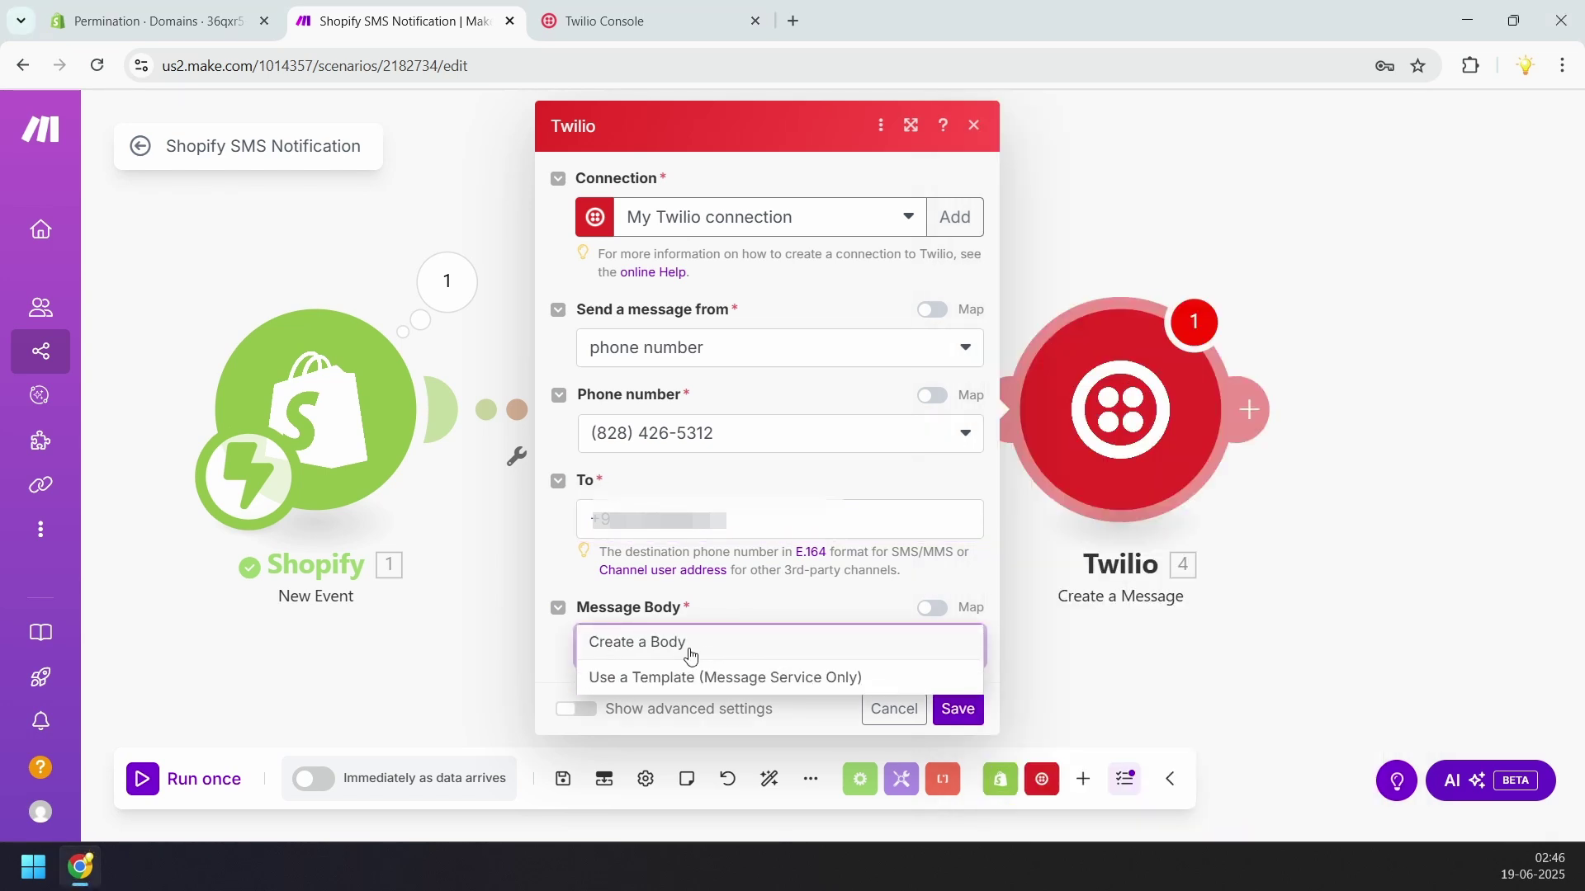
left_click(690, 656)
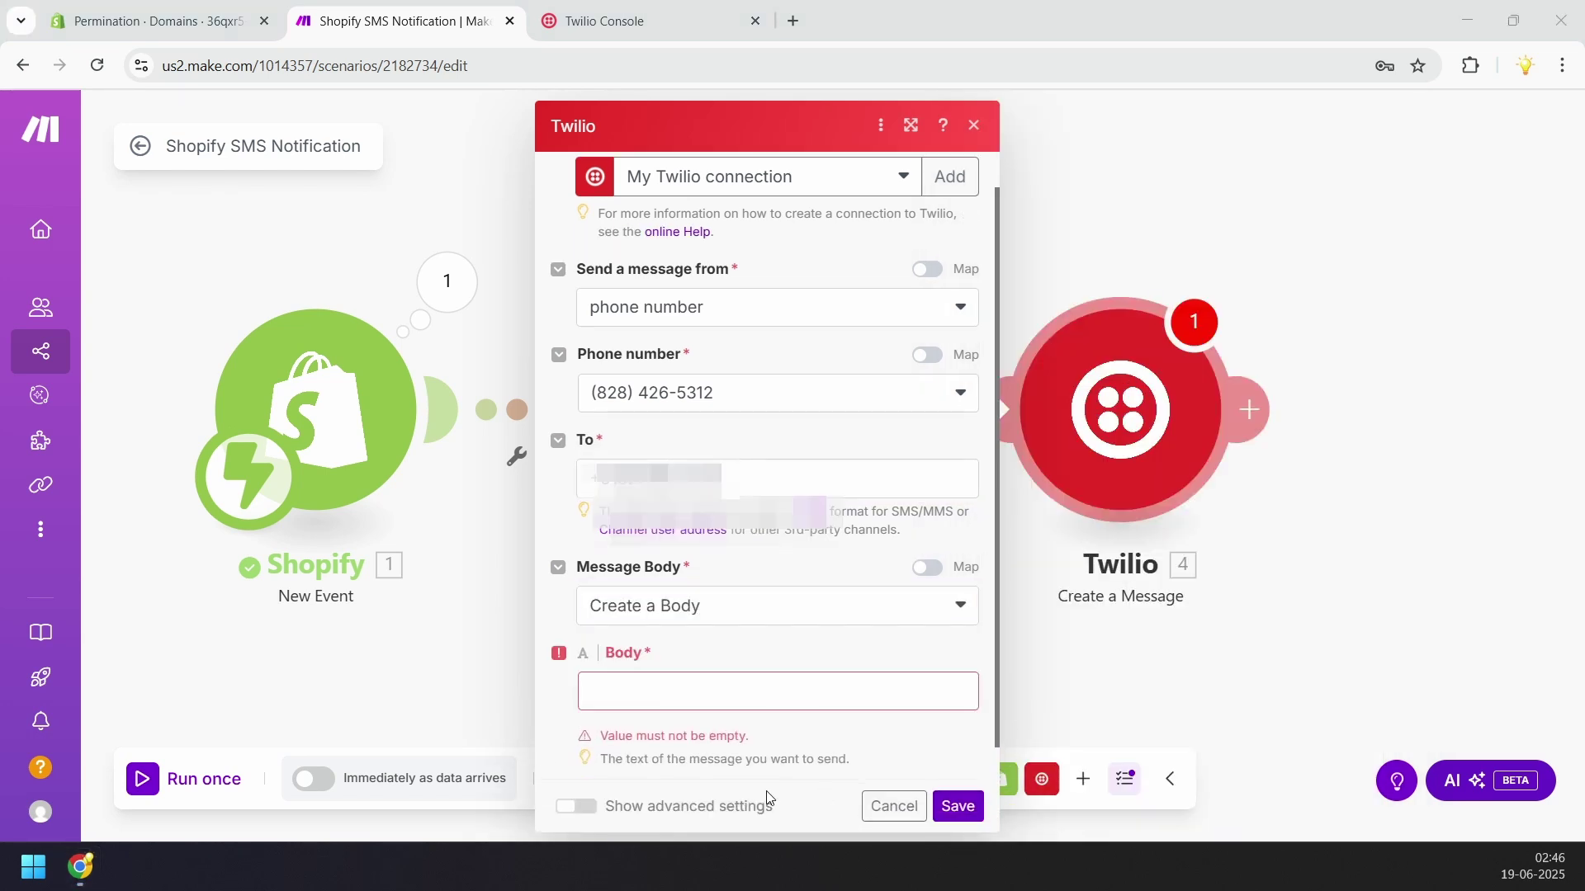
Enter a "New Order Alert" template in the second message's Body, with Order #: <order_number>, Item: <product_name> and Amount: <order_total> lines
left_click(678, 699)
type("New Order Alert Order #: <order_number> Item: <product_name> Amount: <order_total>")
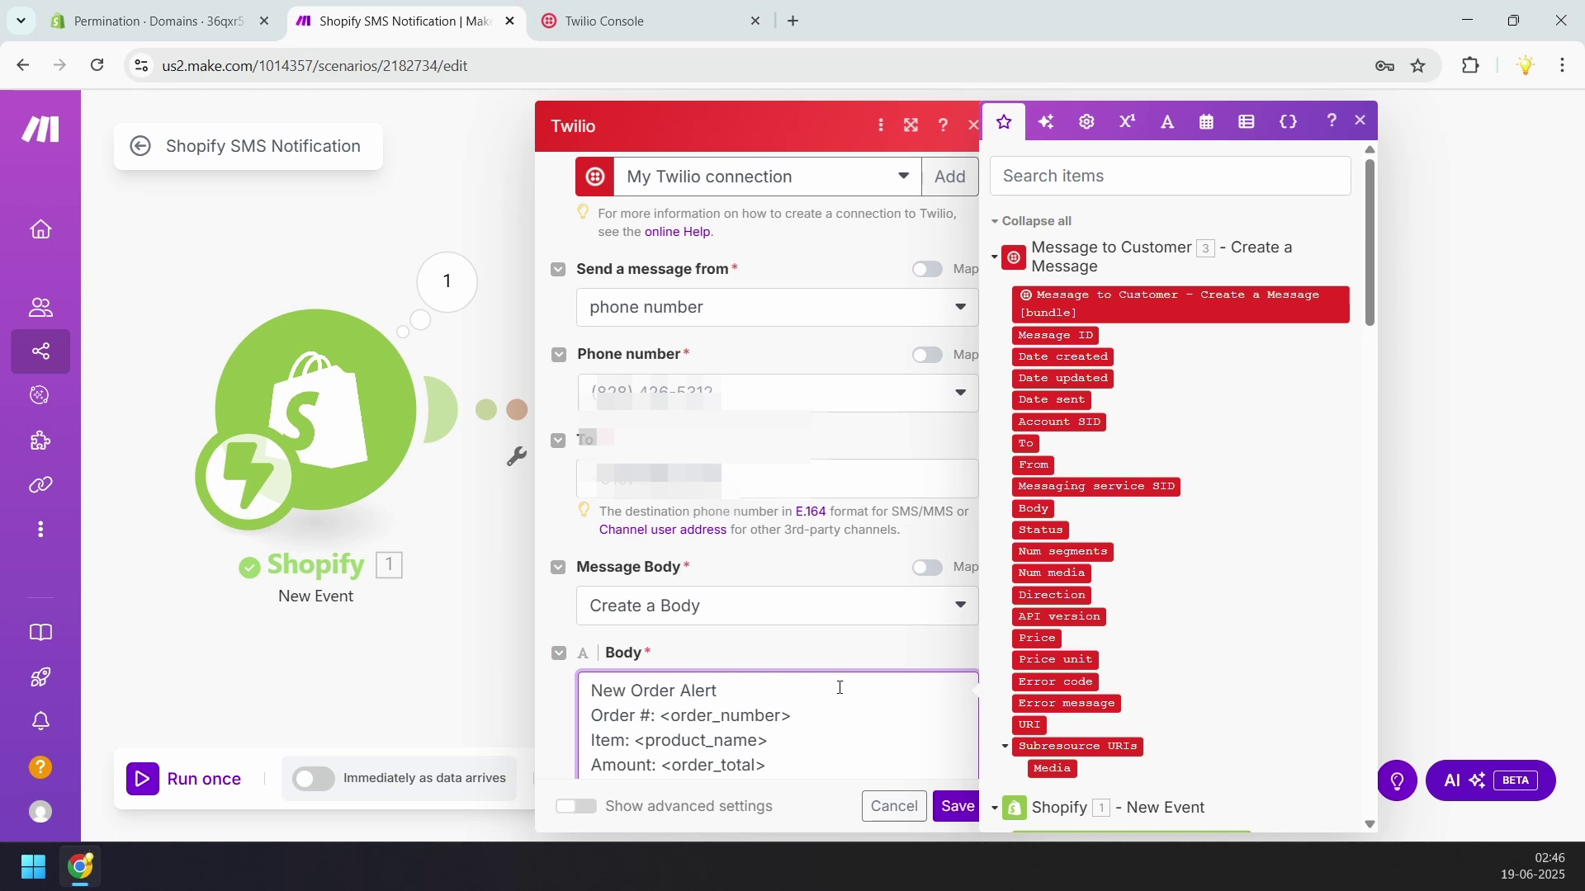
scroll(839, 688, "down", 1)
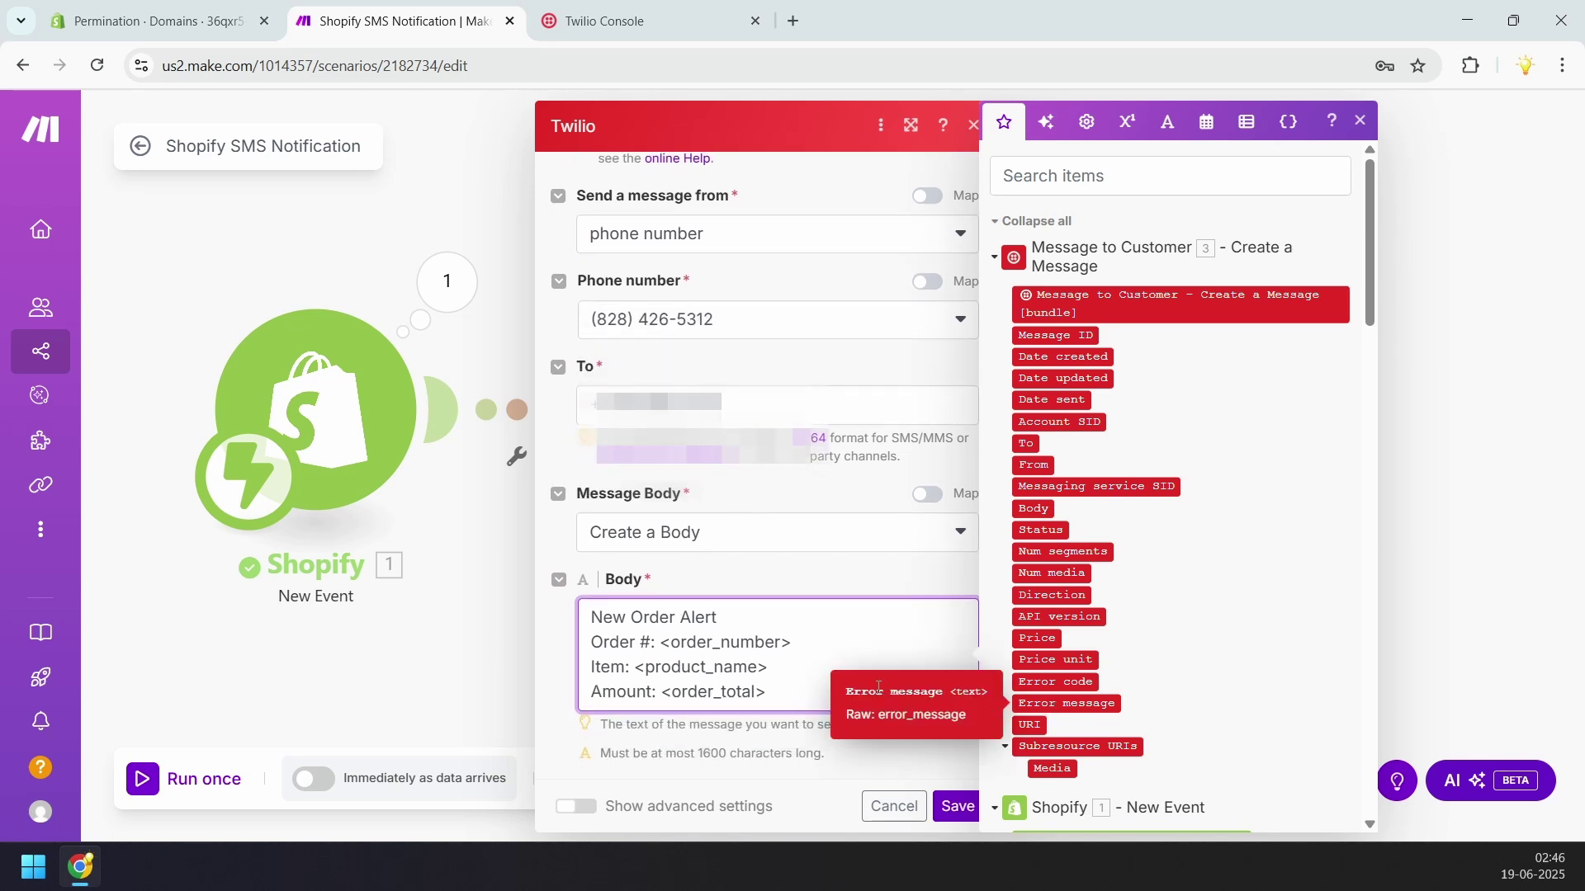
Replace the <order_number> placeholder in the message body with the Shopify order_number variable
left_click_drag(792, 642, 663, 648)
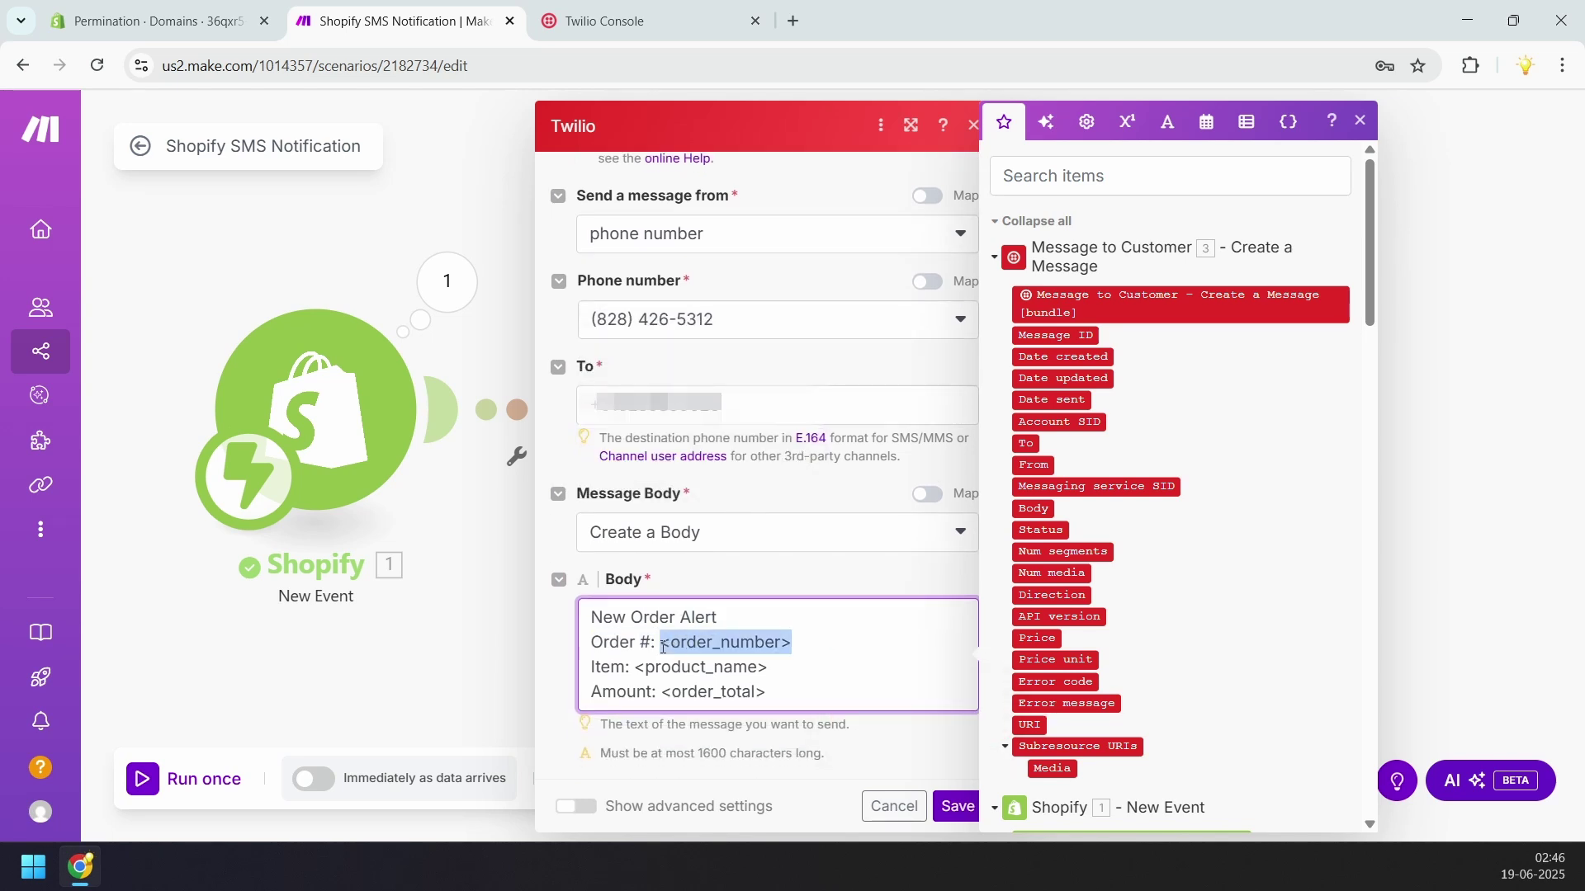
key("BackSpace")
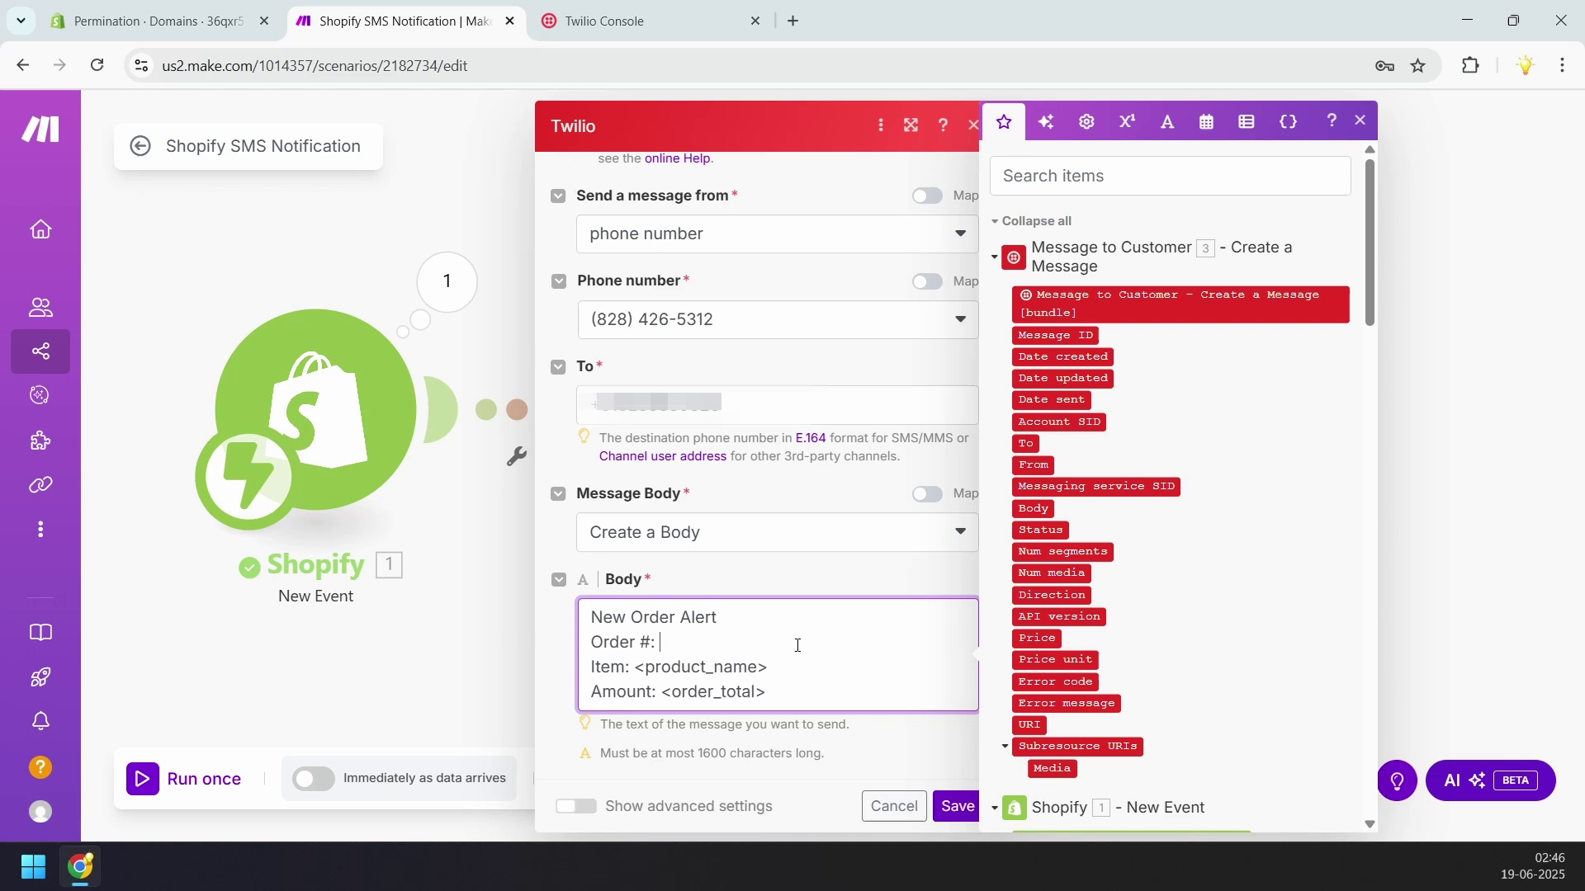
left_click(1146, 184)
type("order")
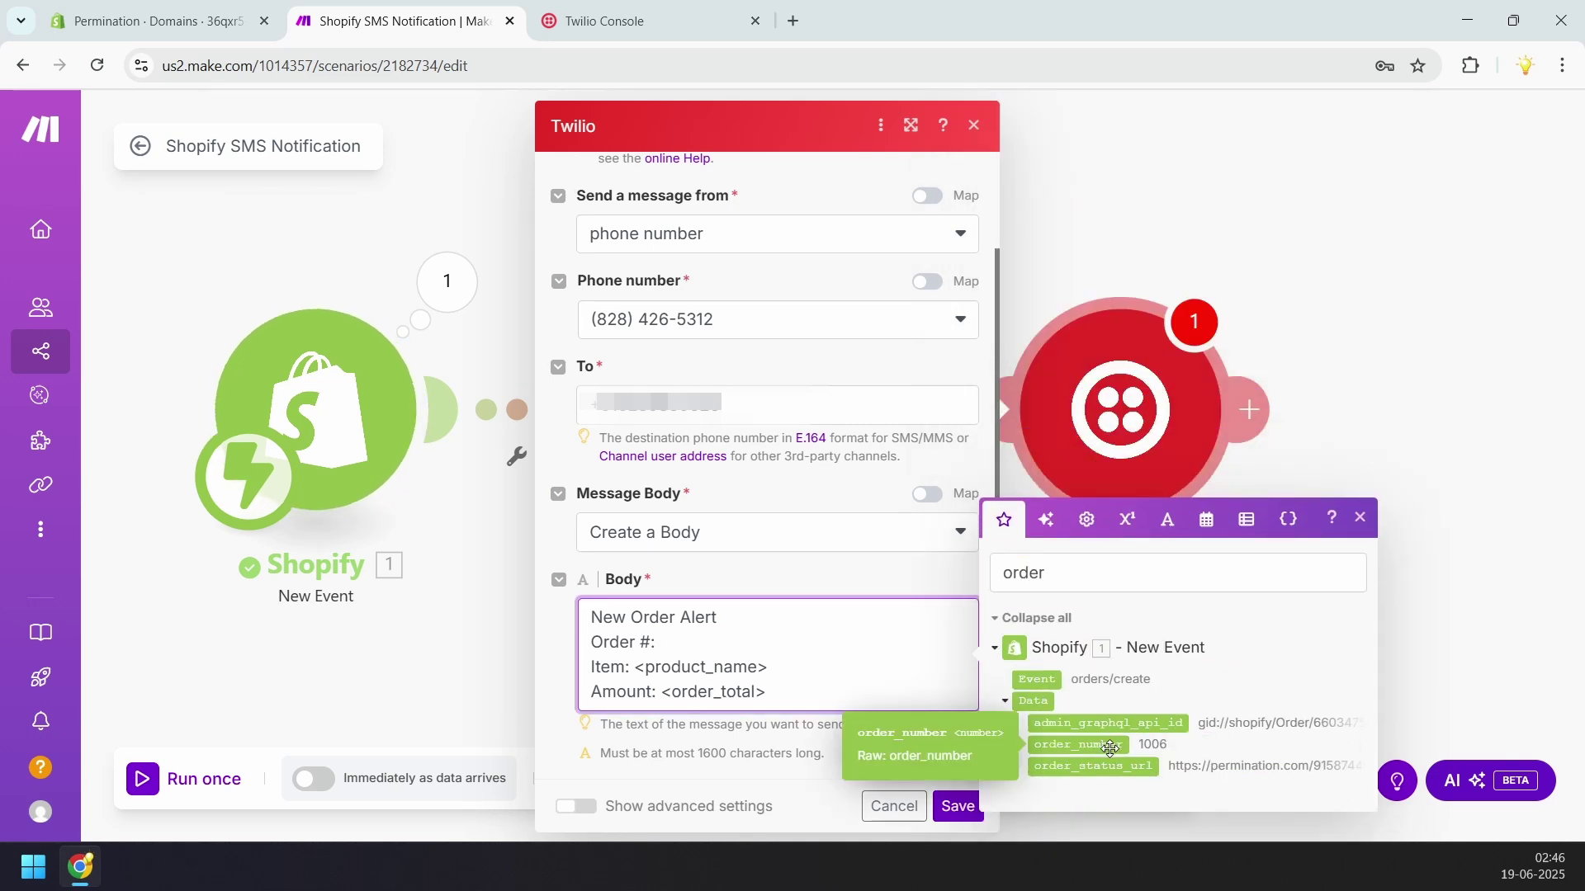
left_click(1078, 743)
Replace the <product_name> placeholder in the message body with the name variable from Shopify's line_items
left_click_drag(769, 668, 642, 670)
key("BackSpace")
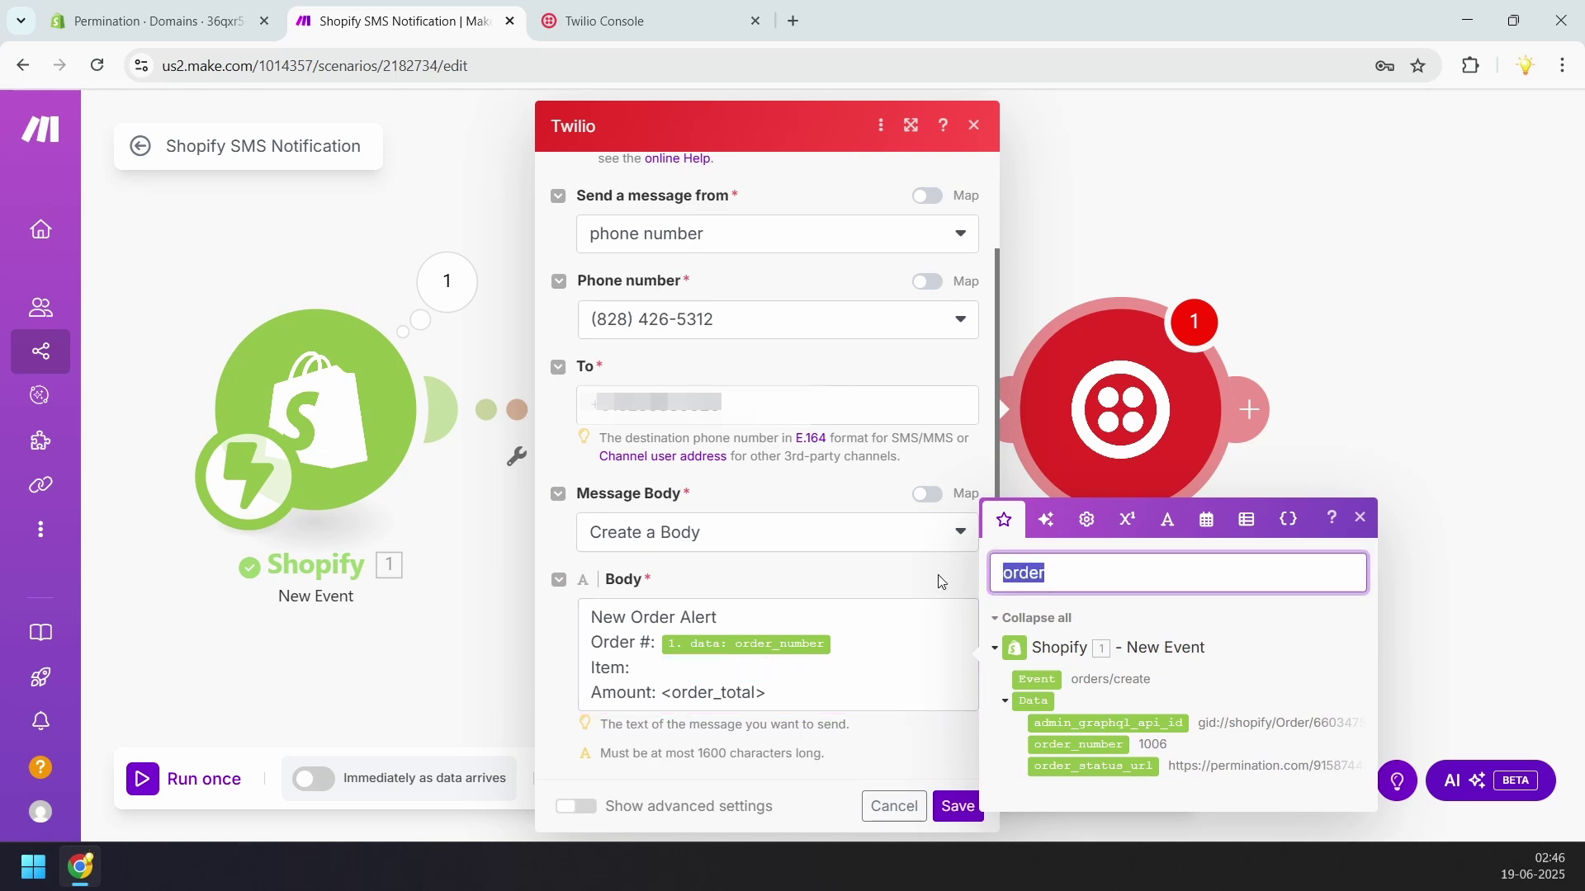
type("item")
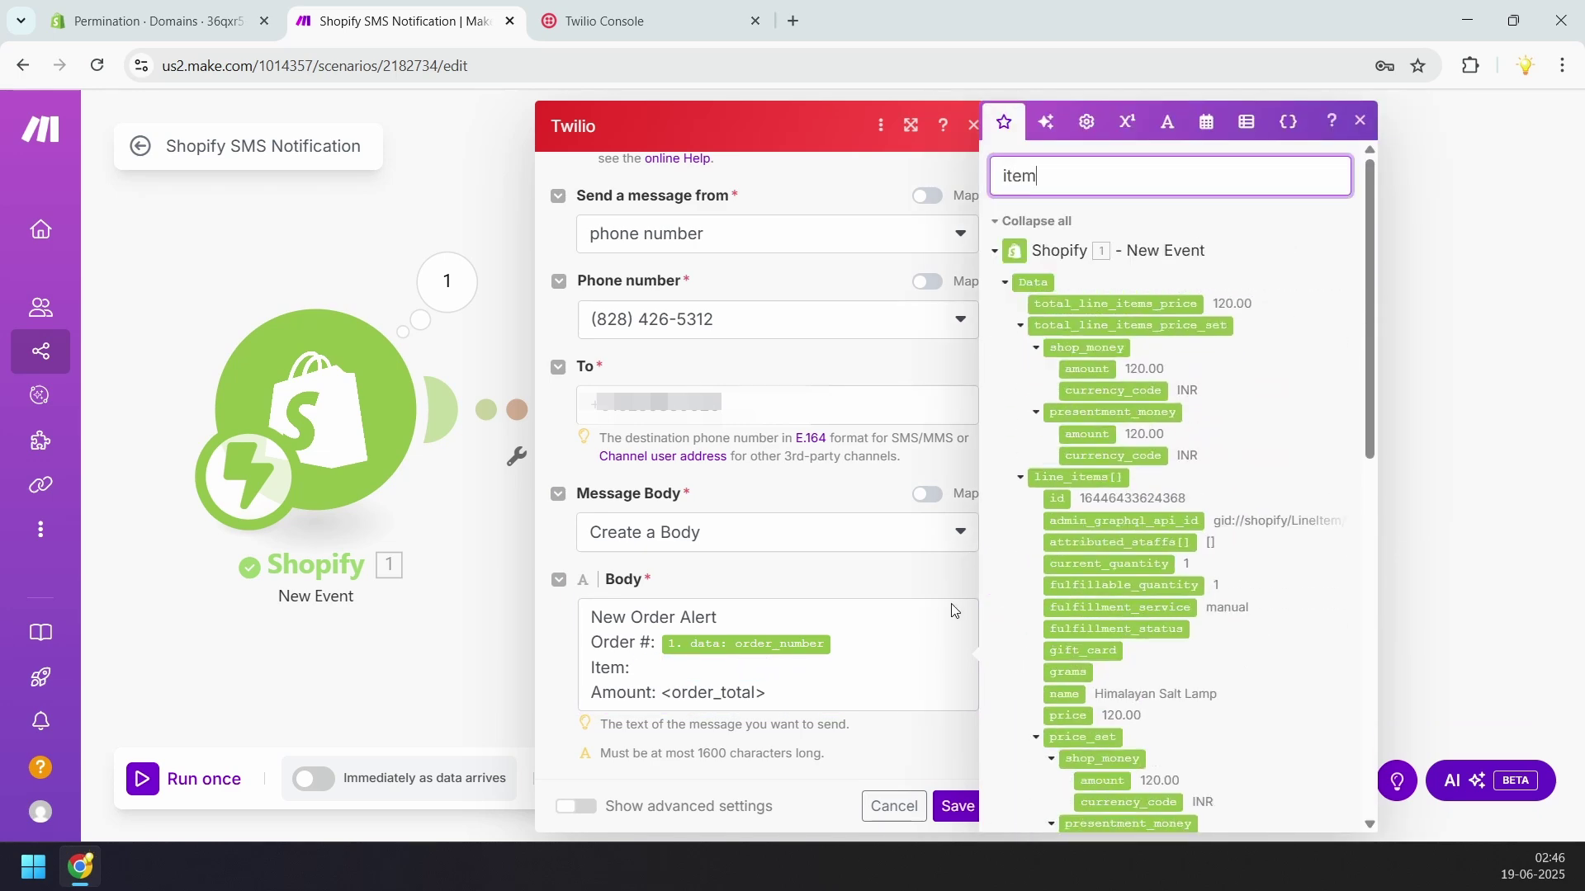
scroll(1066, 512, "down", 5)
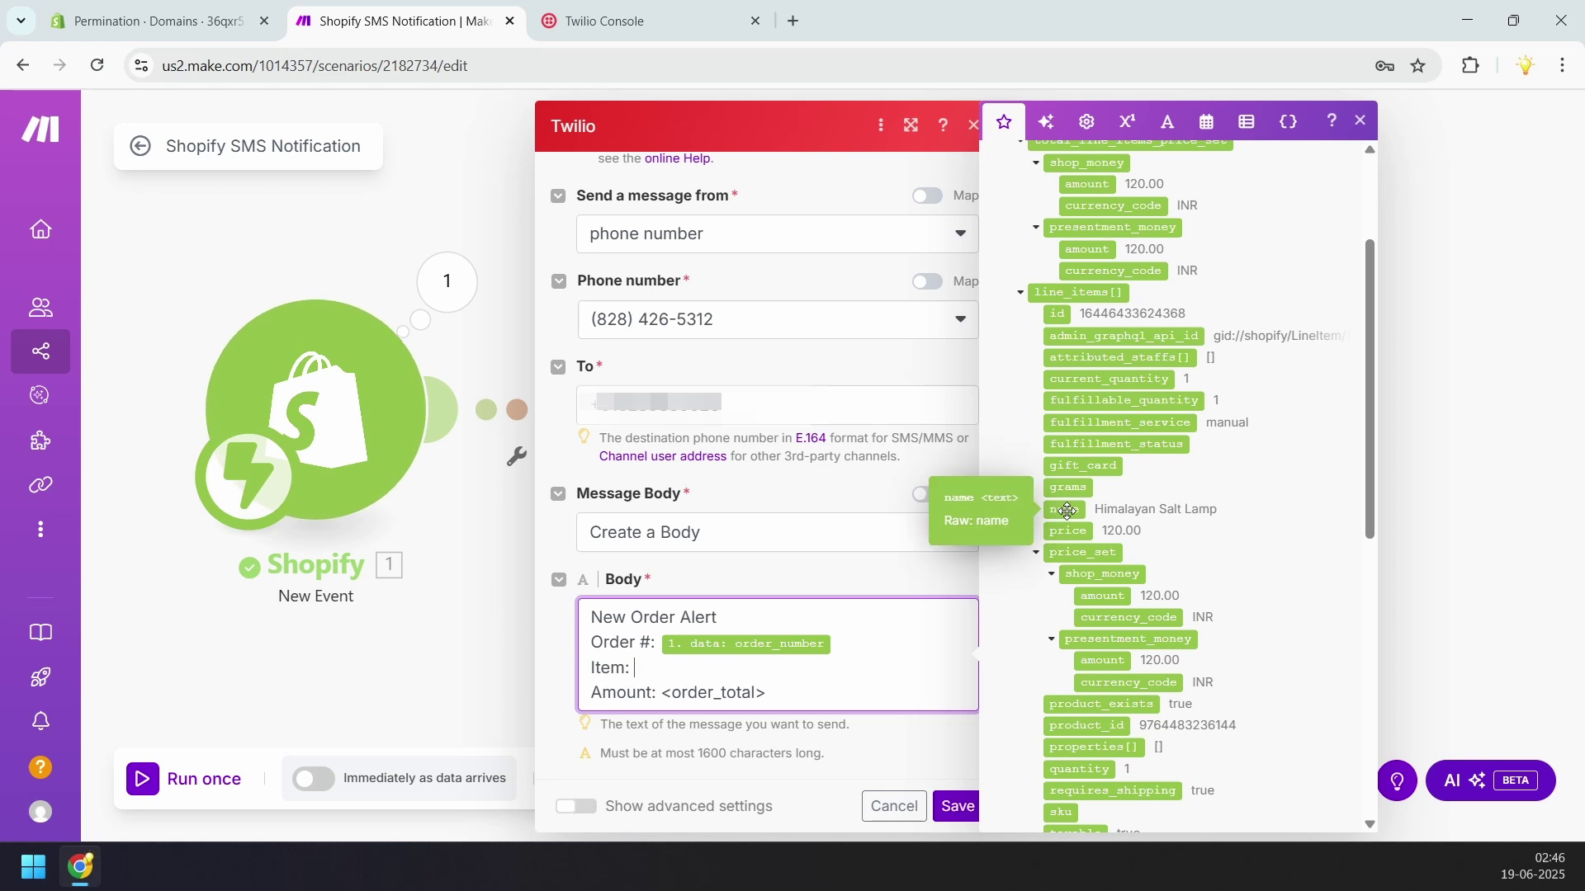
left_click(1066, 511)
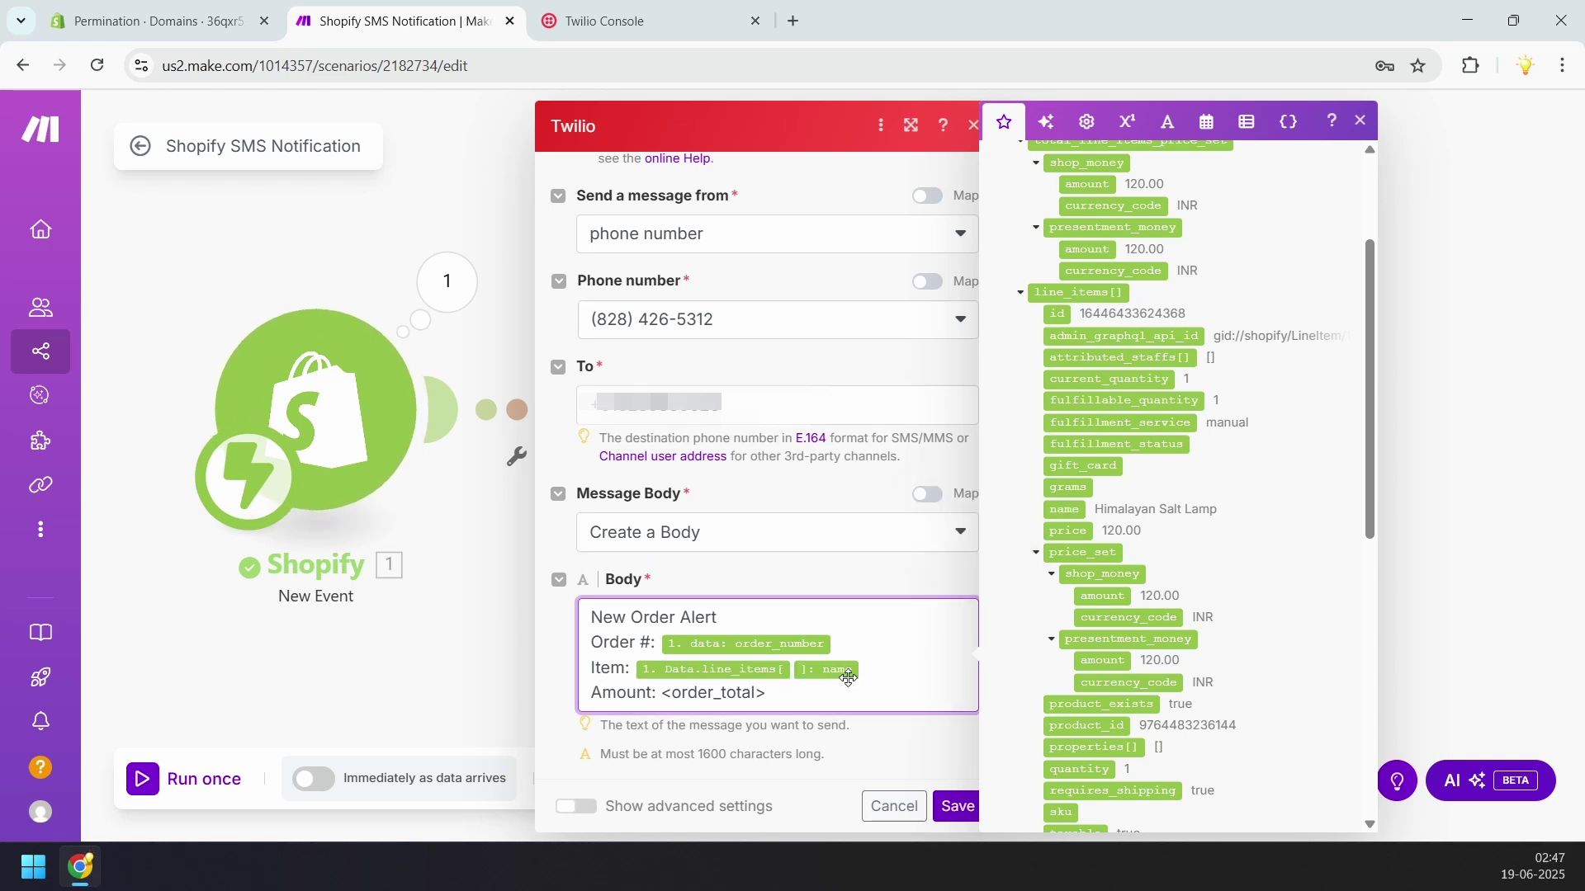
Replace the <order_total> placeholder with the shop_money amount from current_subtotal_price_set and save the second Twilio module
left_click_drag(767, 692, 662, 693)
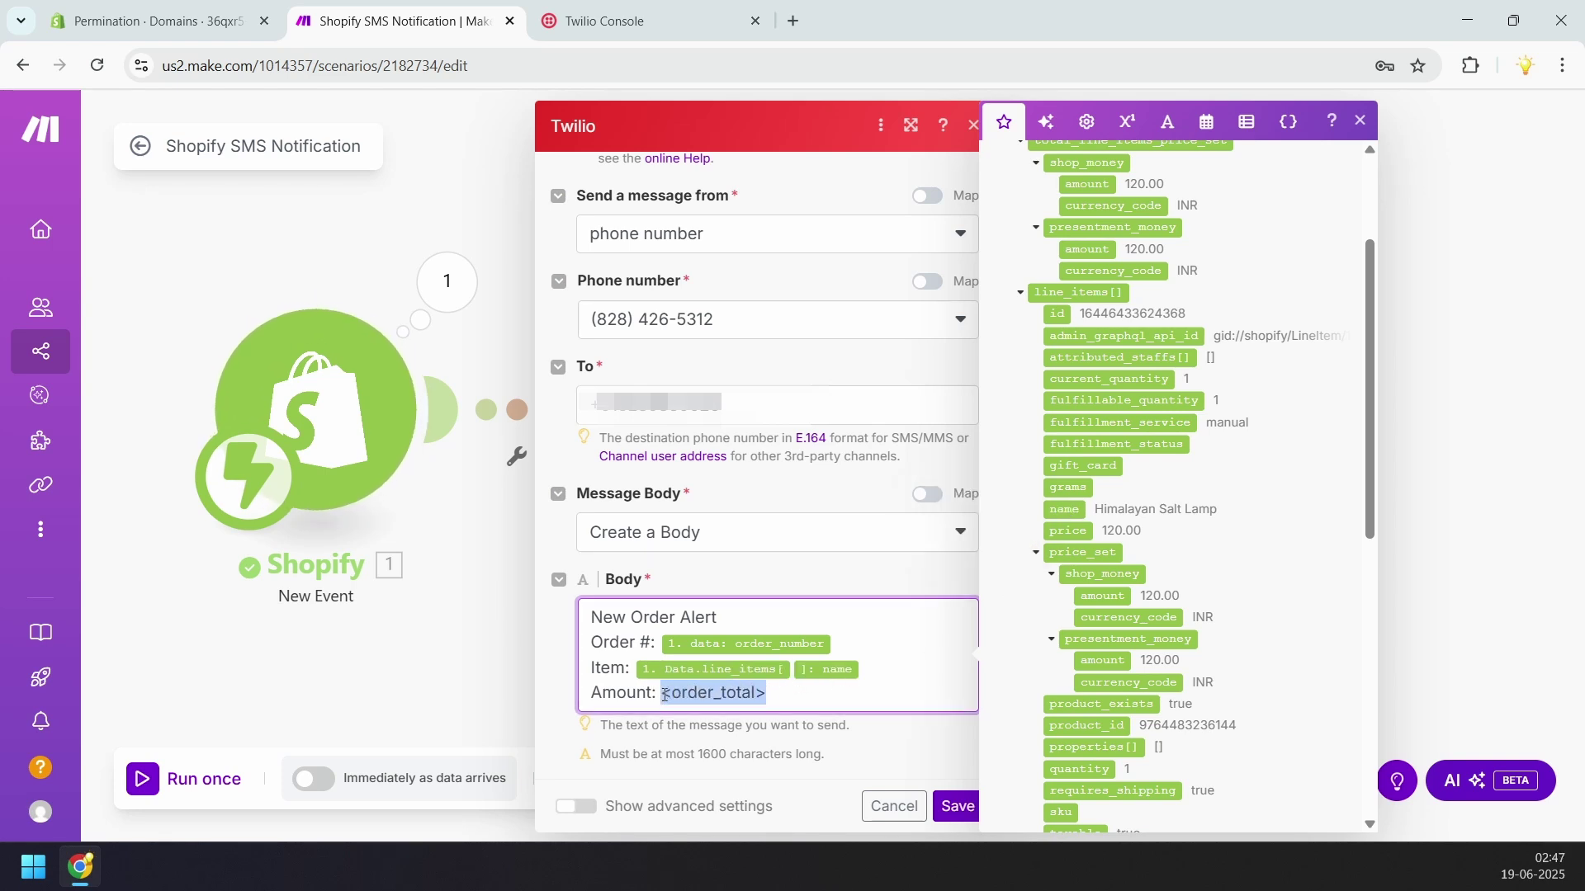
key("BackSpace")
key("ctrl+f")
type("subtotal")
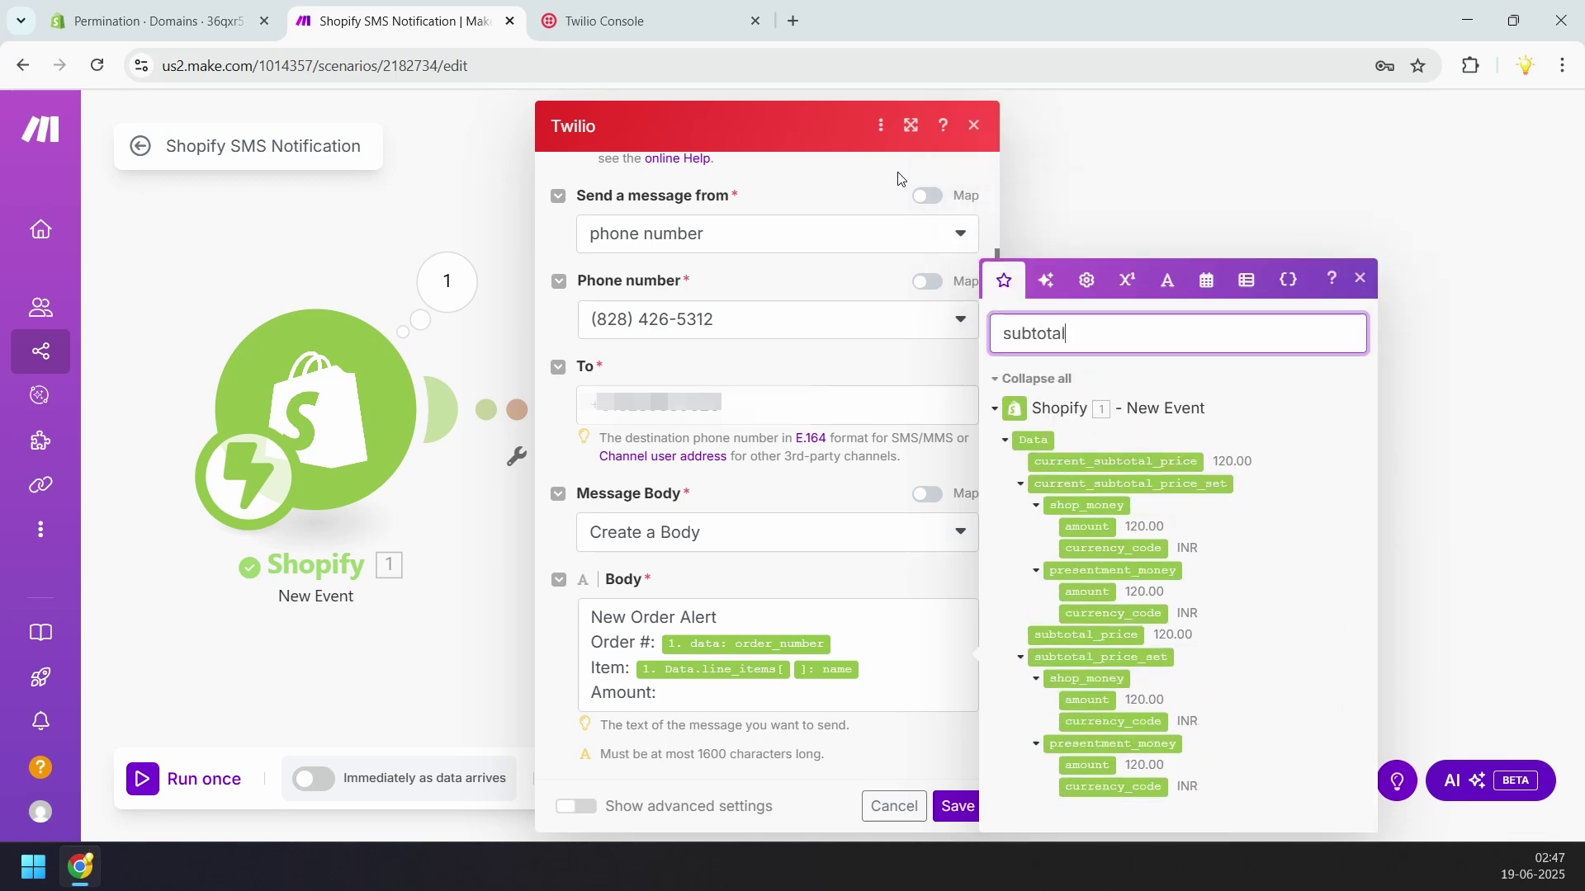
left_click(1231, 591)
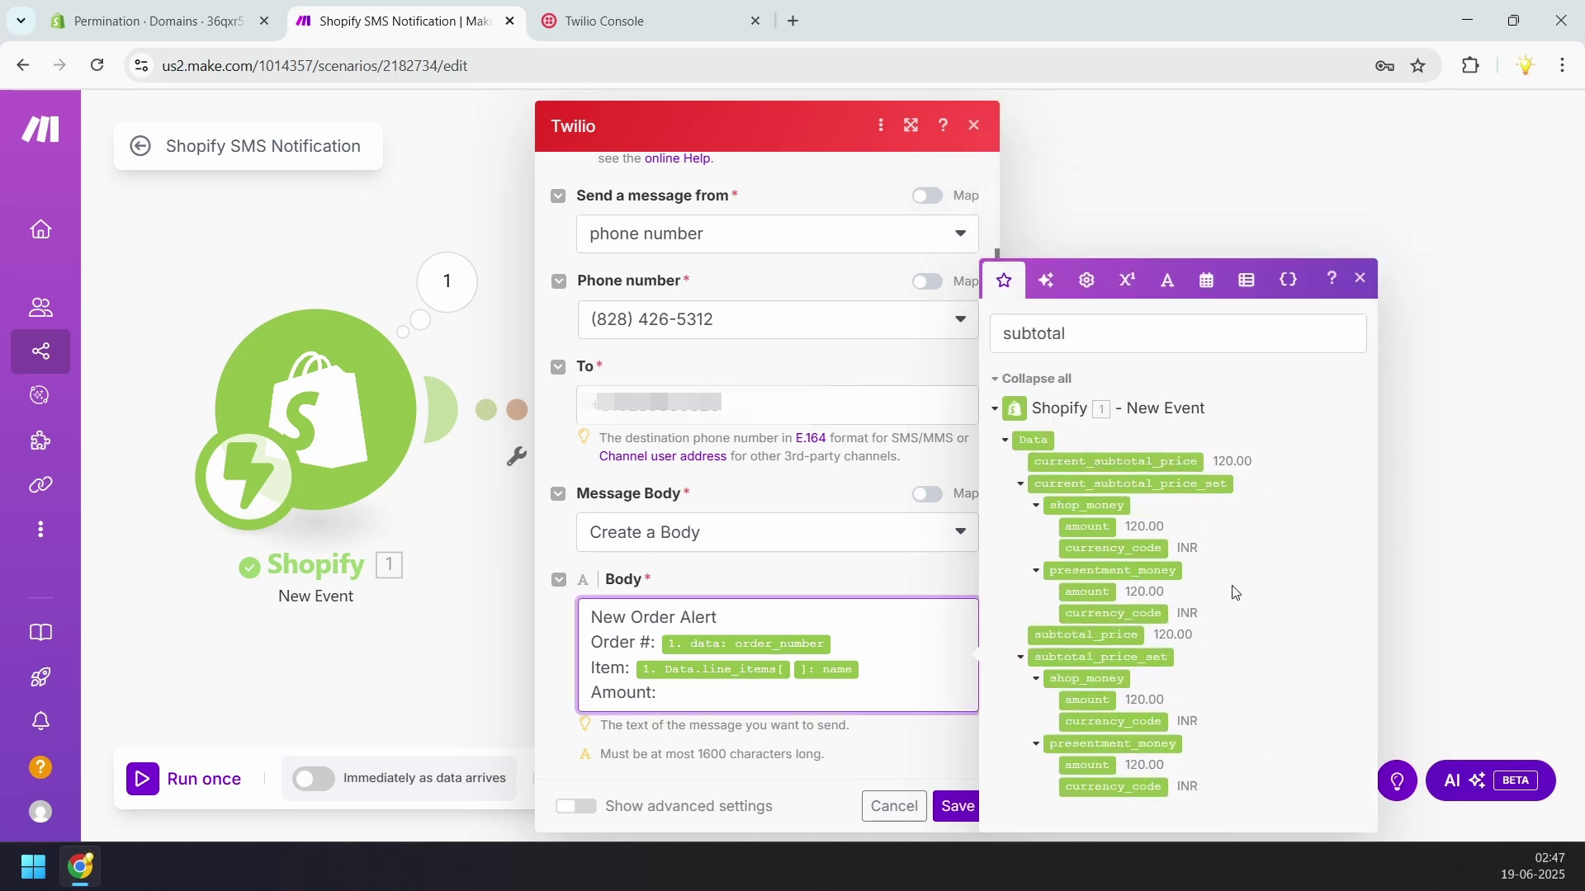
left_click(1096, 528)
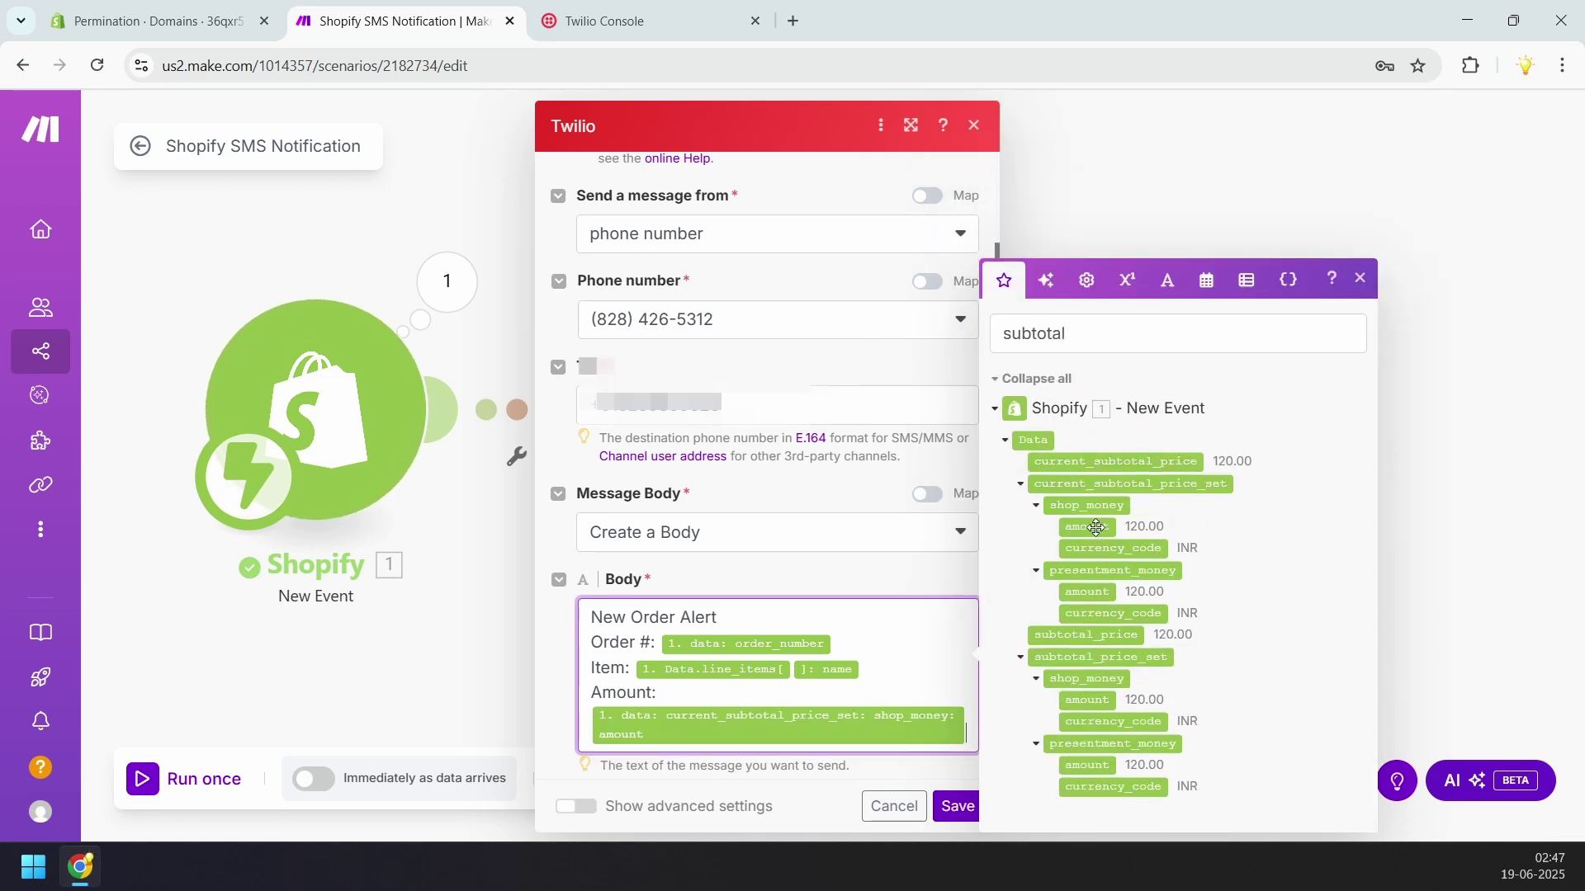
left_click(957, 806)
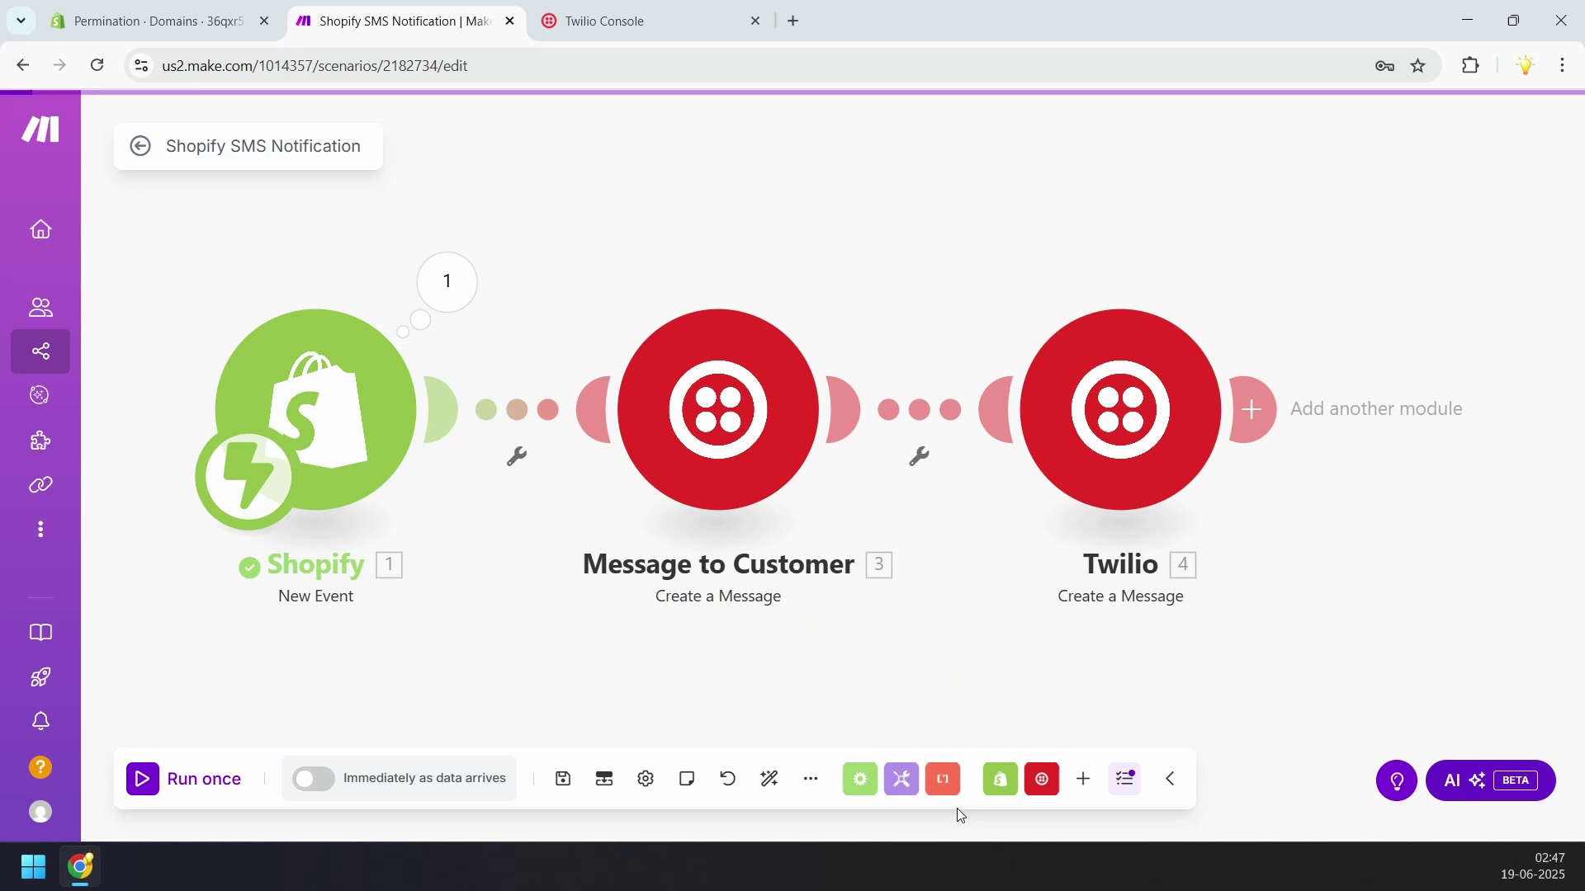
Rename the second Twilio module to "SMS to Admin"
right_click(1149, 432)
left_click(1208, 542)
type("SMS to Admin")
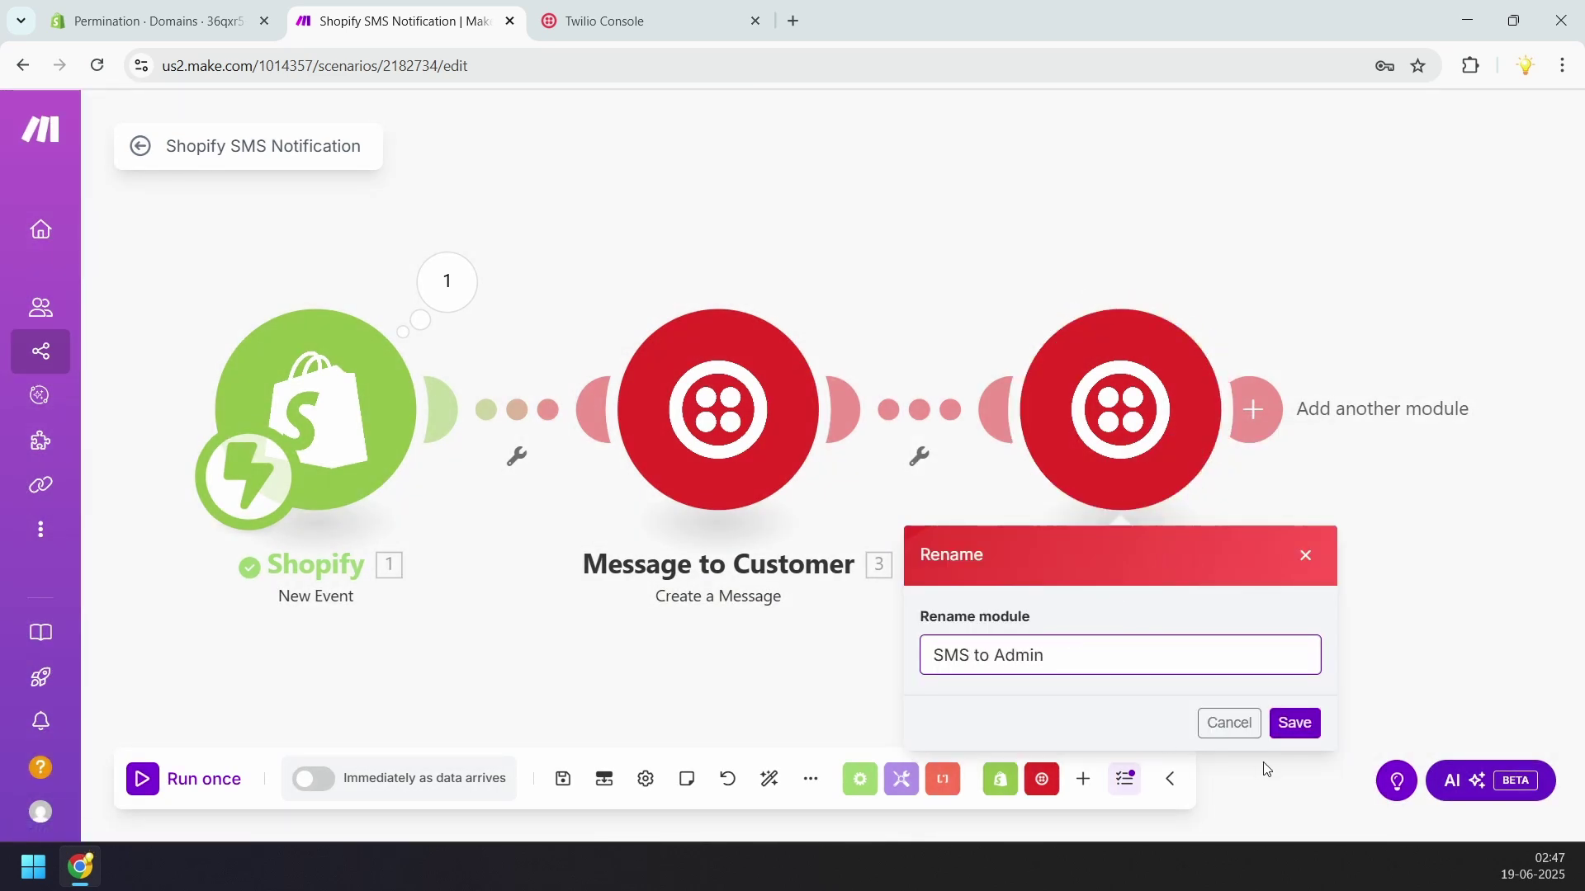
left_click(1294, 723)
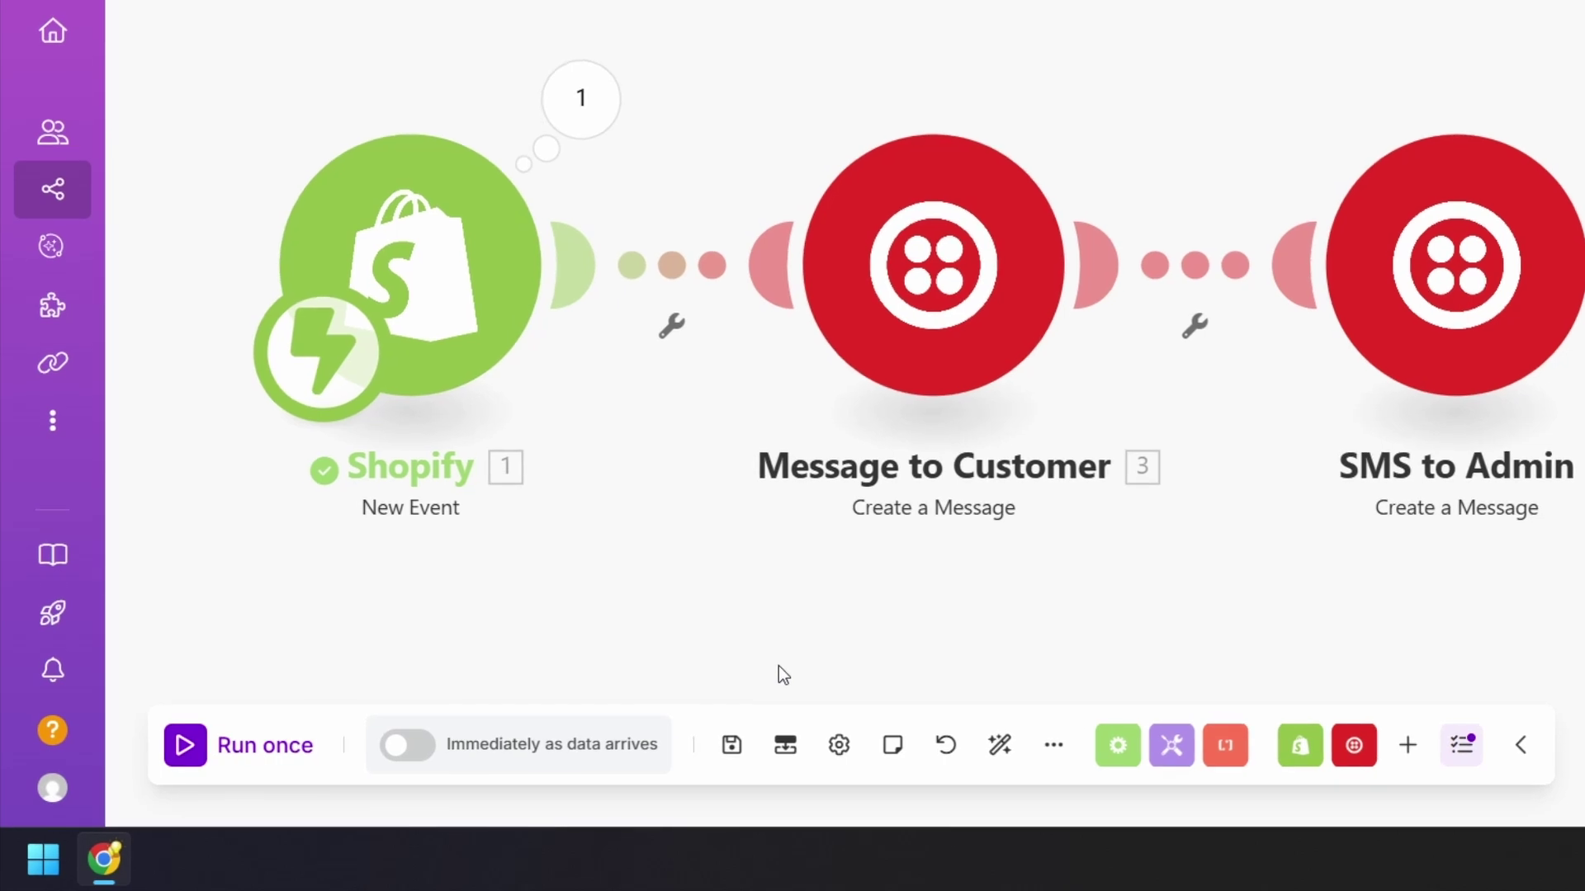
Save the scenario and activate it with its schedule set to run Immediately
left_click(730, 747)
left_click(424, 752)
left_click(487, 375)
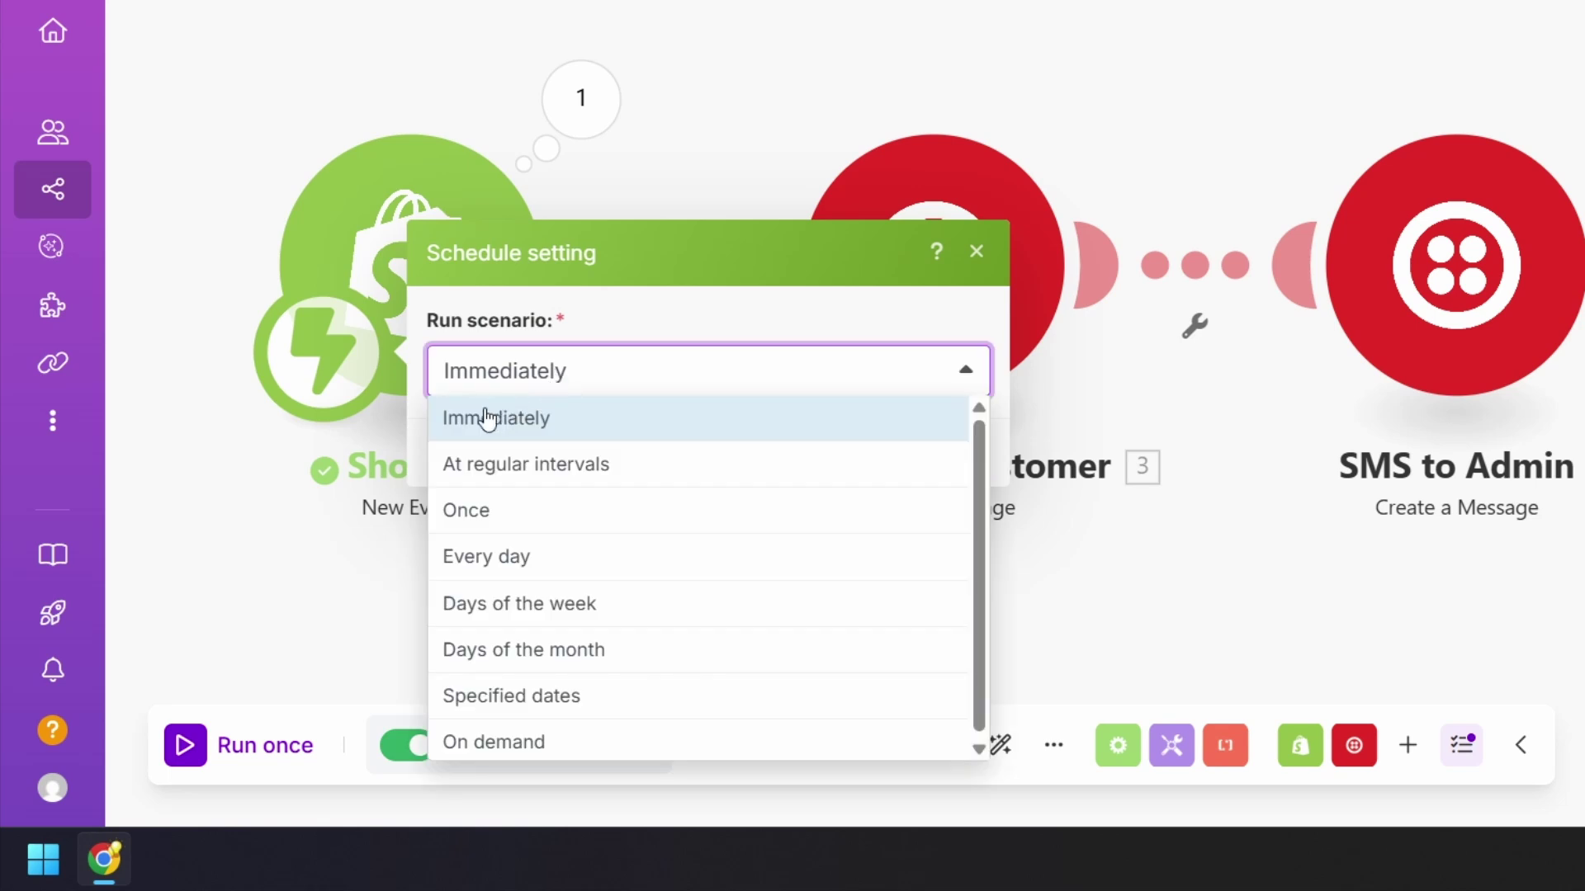
left_click(489, 419)
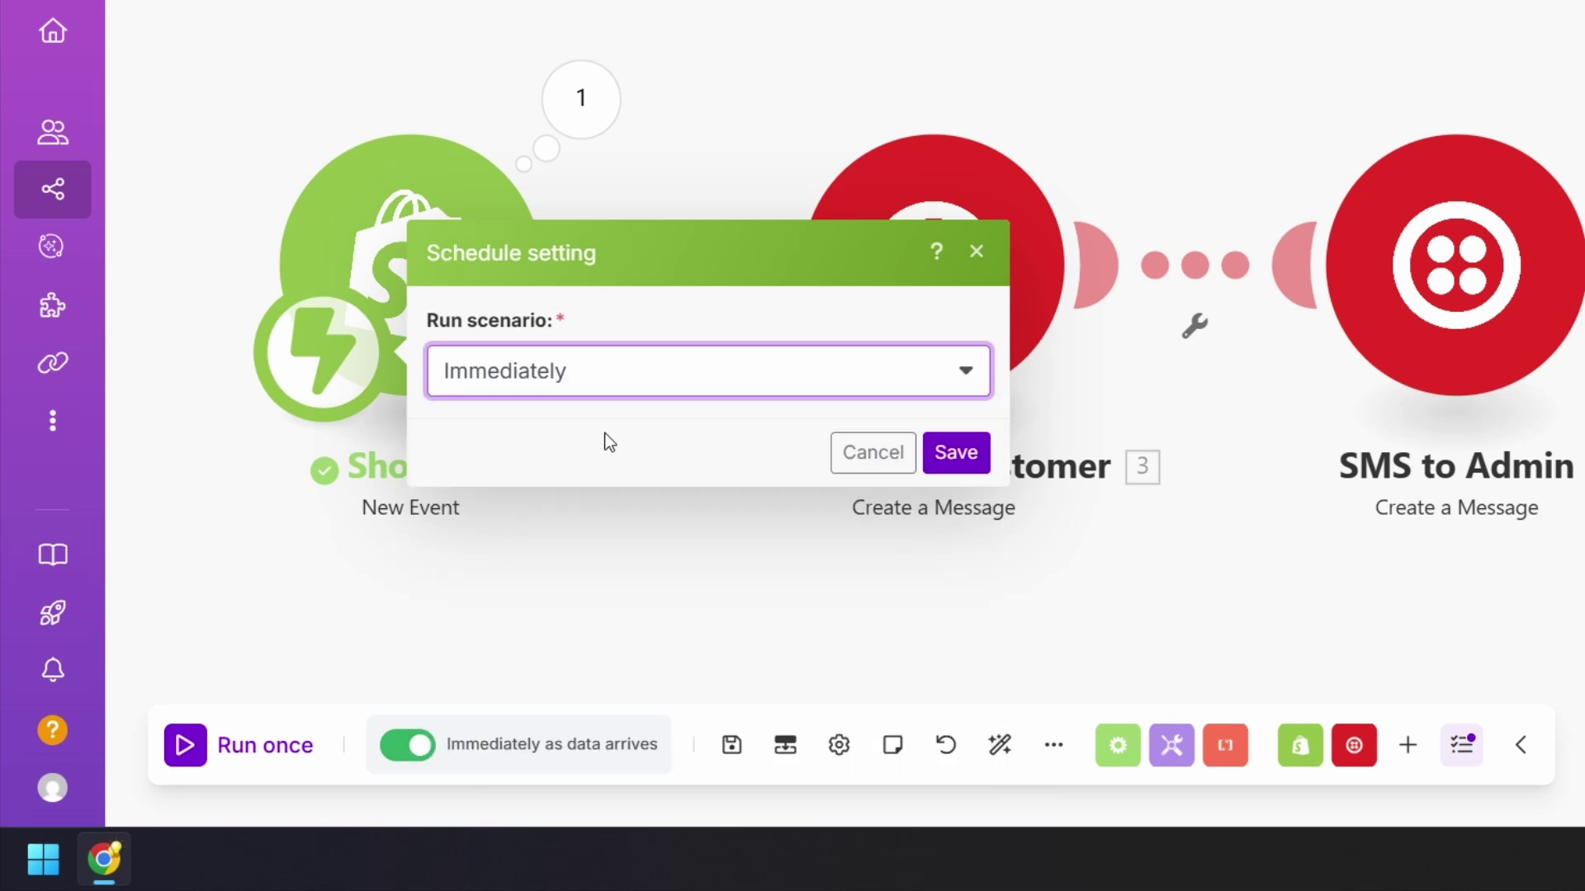
left_click(957, 463)
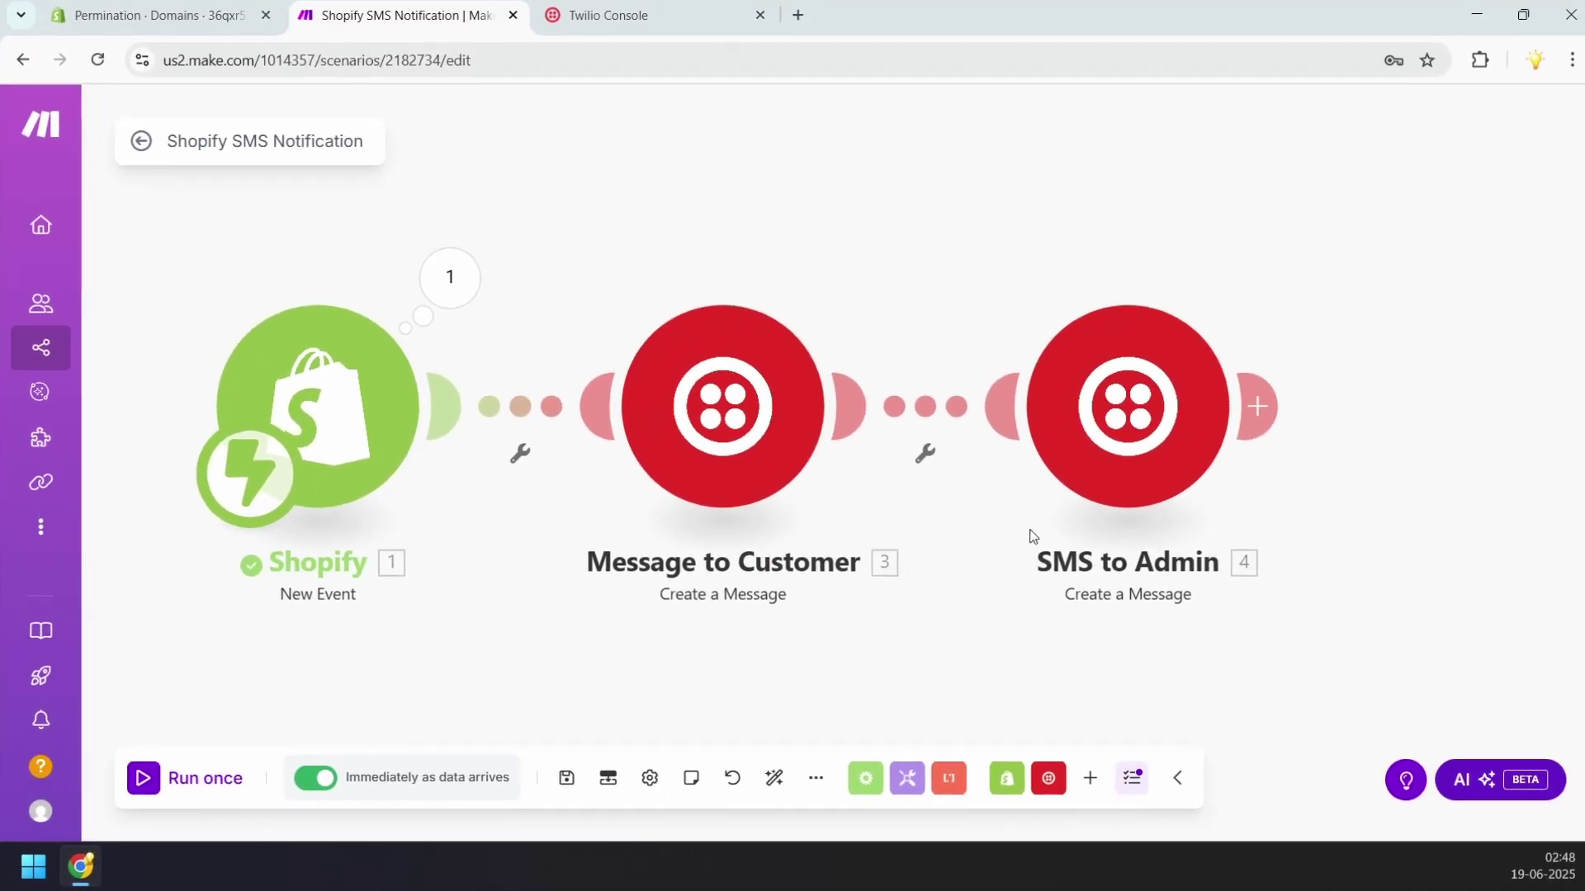
Open the list of all scenarios and check the status of Shopify SMS Notification
mouse_move(178, 326)
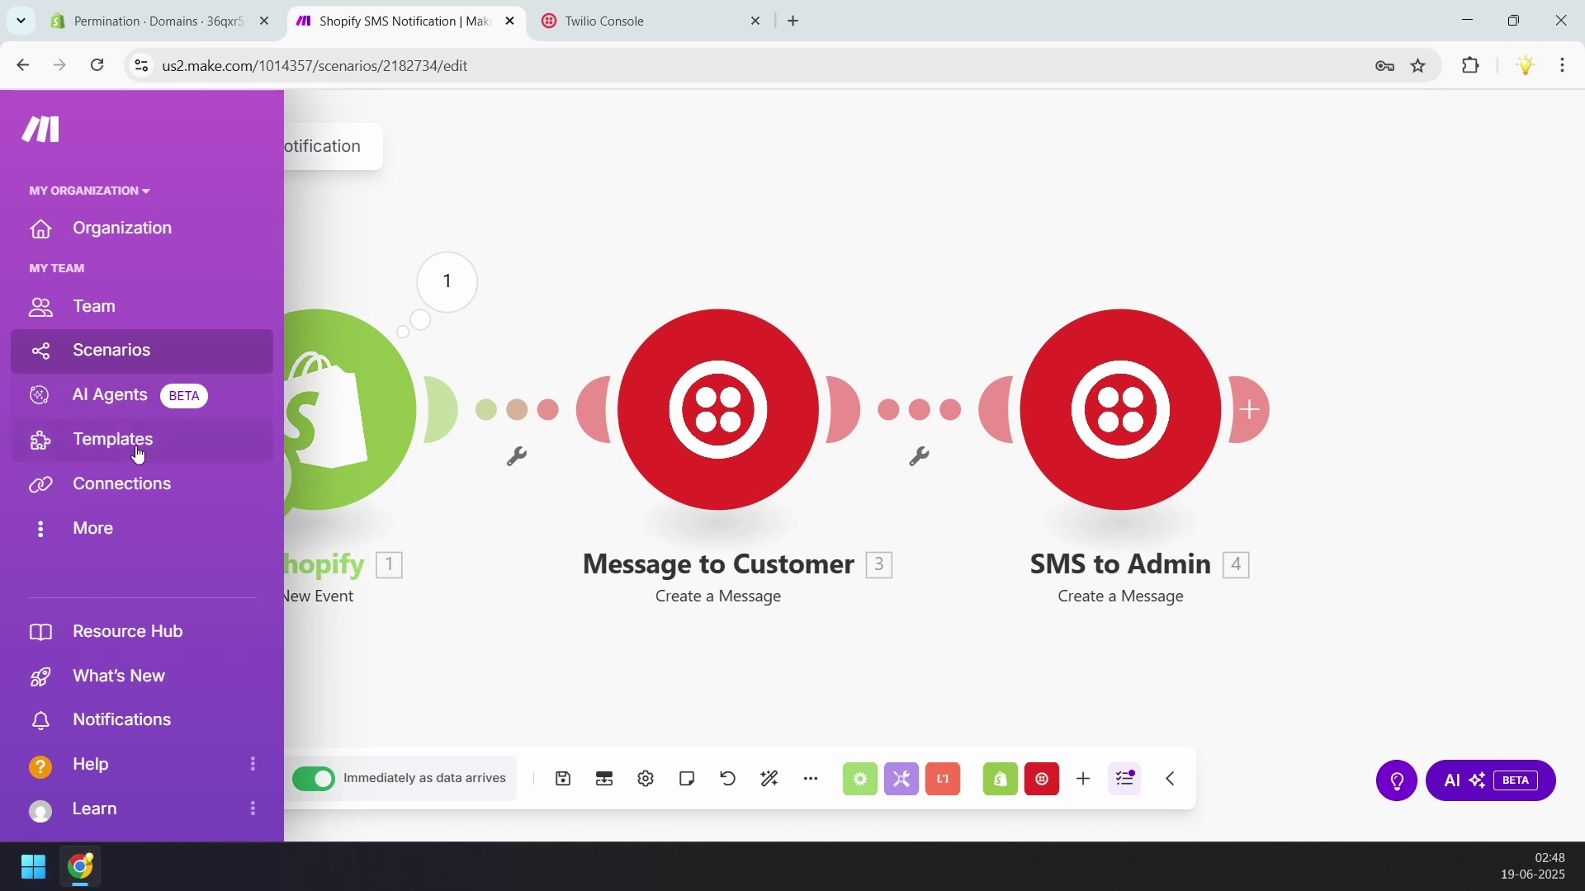
left_click(137, 359)
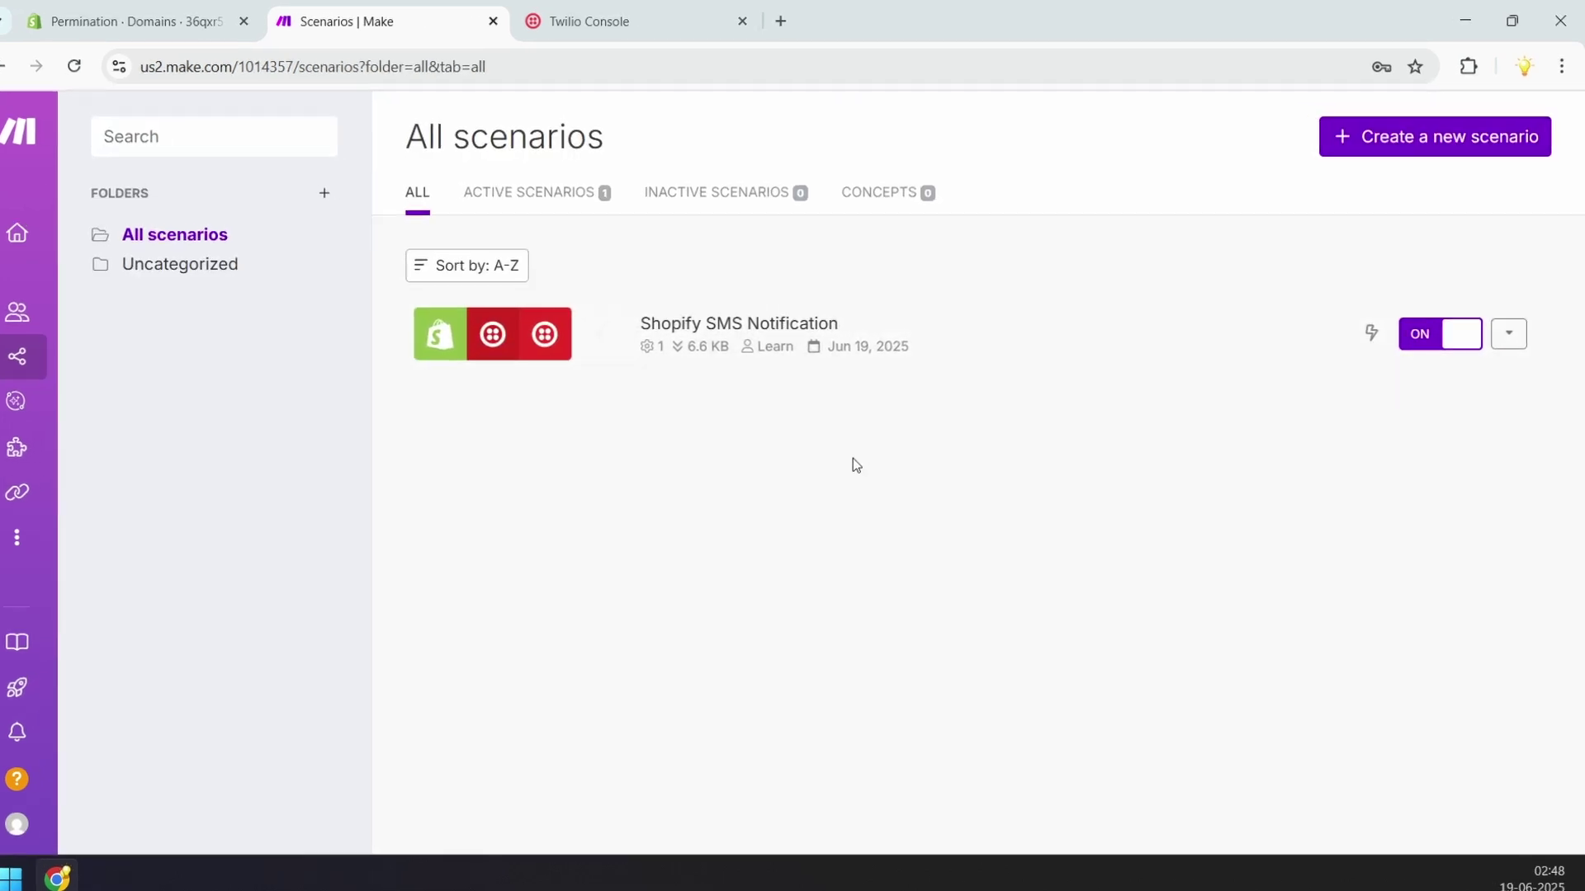
mouse_move(1374, 335)
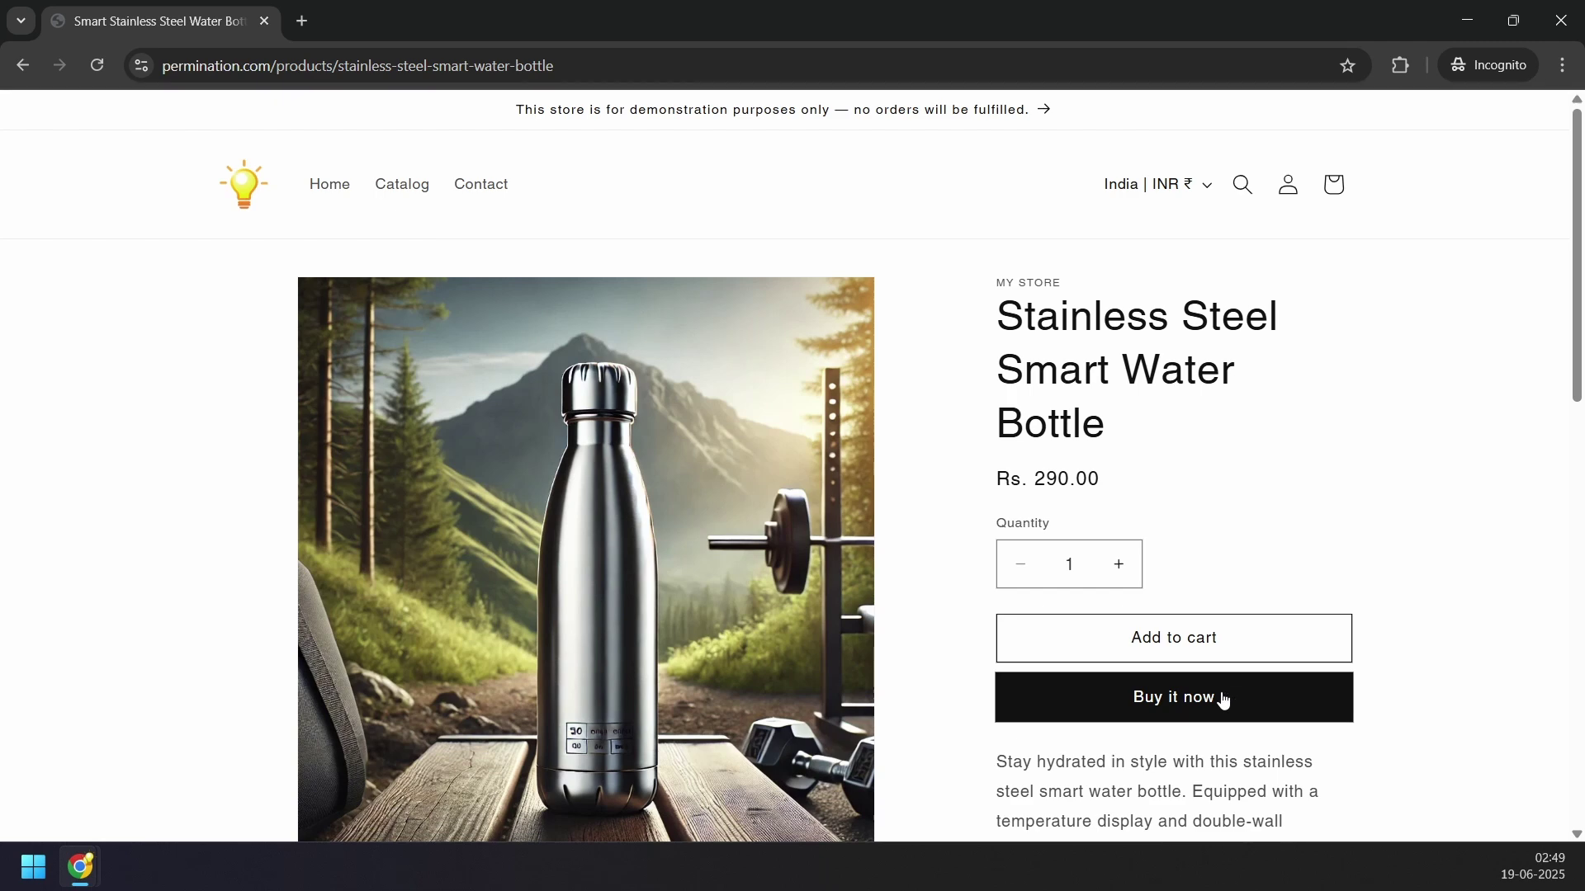
Start checkout for one Stainless Steel Smart Water Bottle and enter the customer's mobile number, first name and last name
left_click(1238, 698)
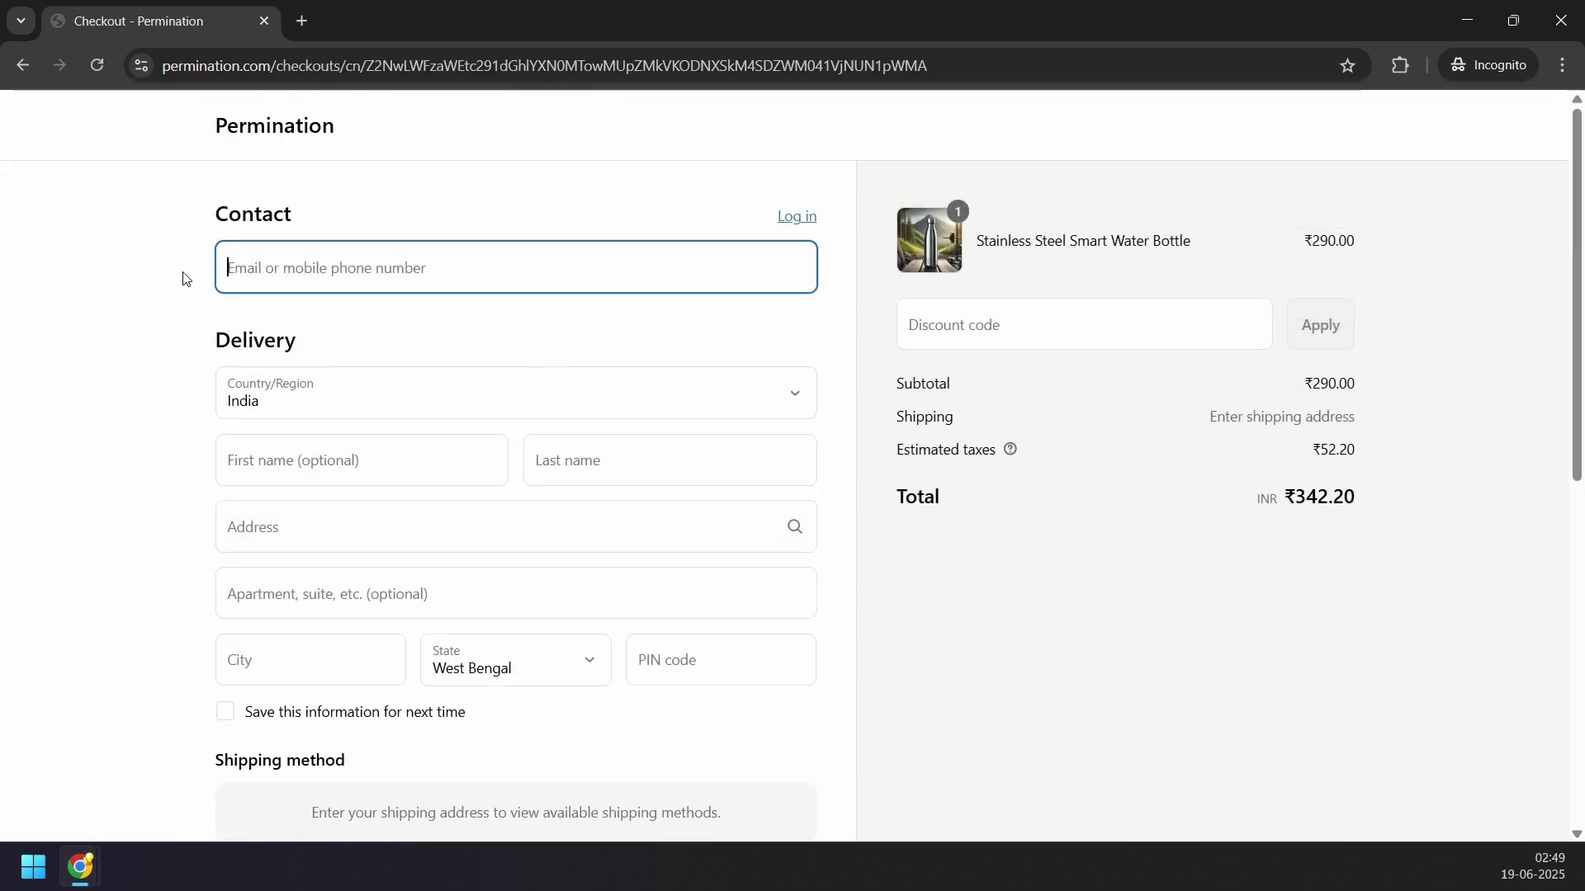
type("987654")
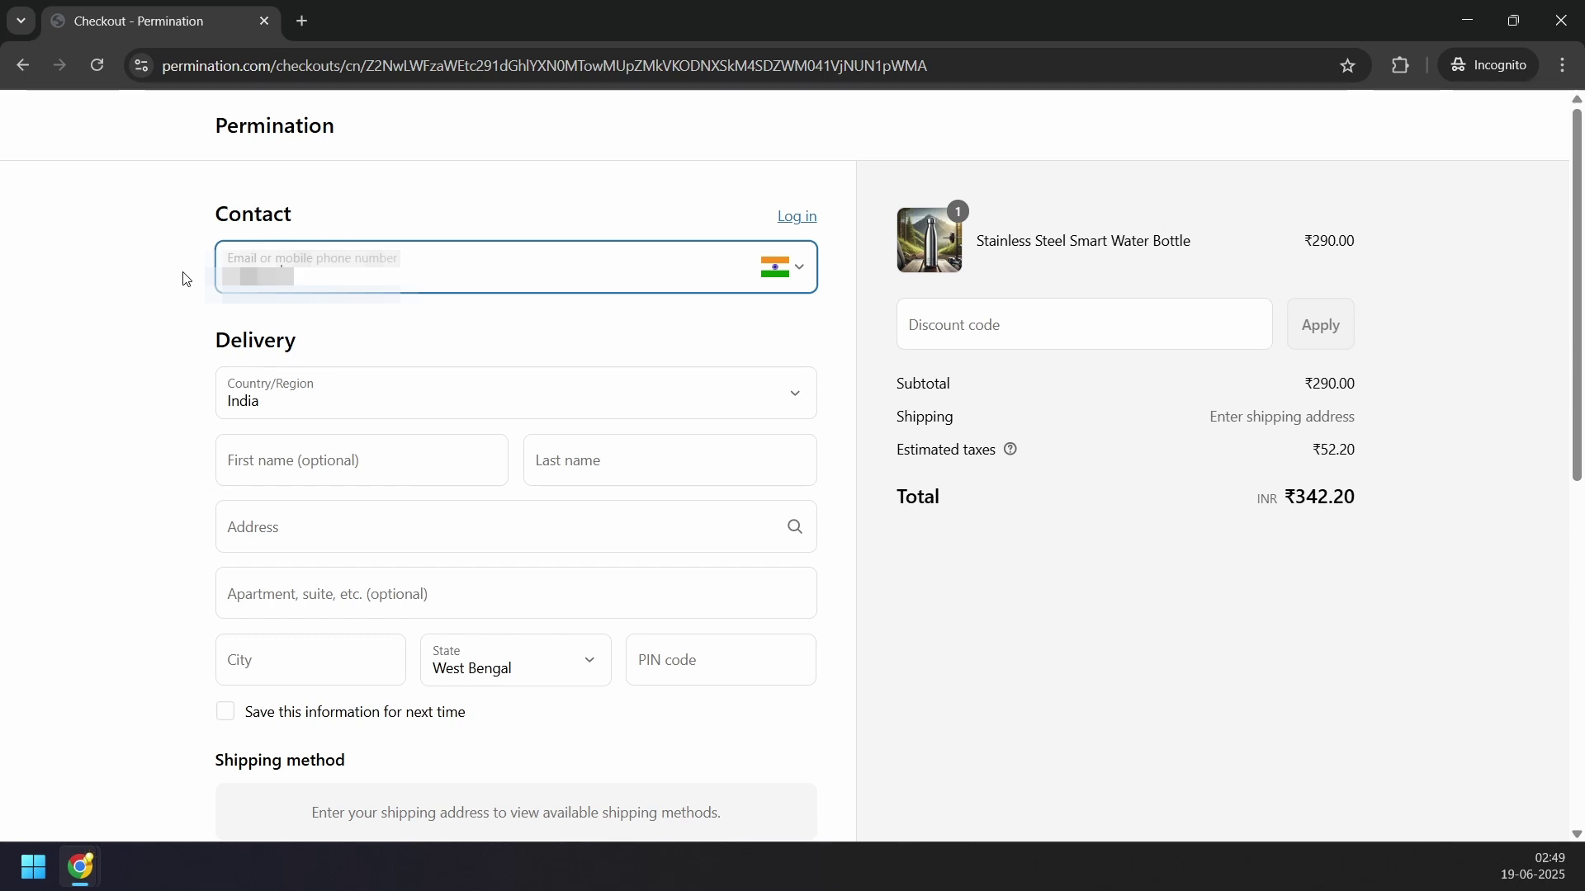
left_click(247, 460)
type("John")
left_click(656, 459)
type("Doe")
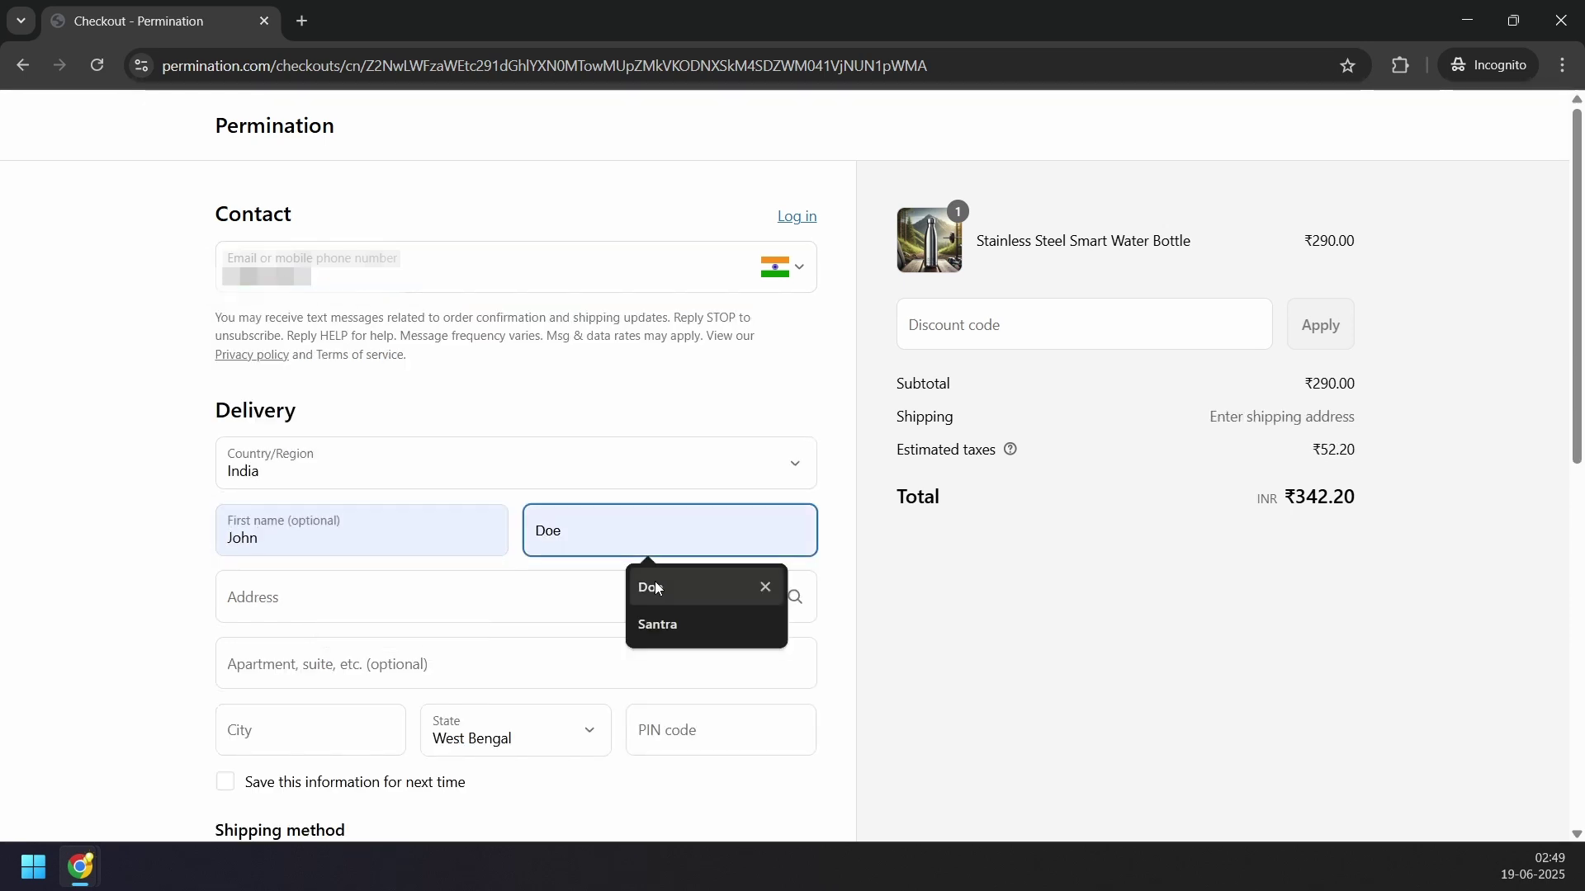
Fill in the customer's delivery address using a suggested address
left_click(319, 527)
type("2055")
left_click(399, 748)
Choose Cash on Delivery (COD) as the payment method and complete the test order
scroll(159, 570, "down", 9)
left_click(239, 573)
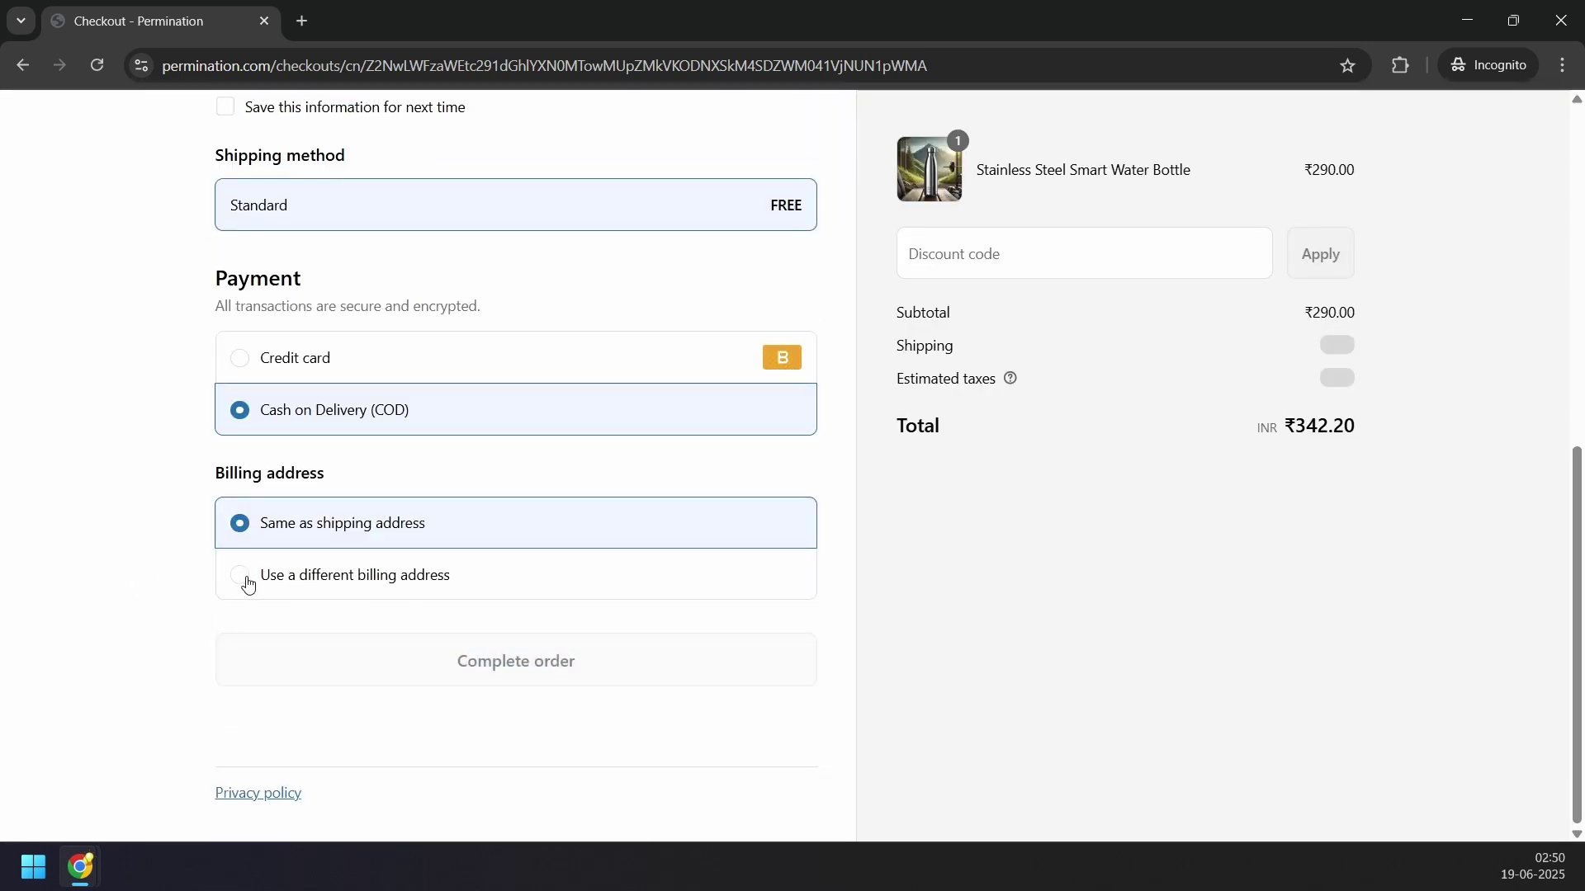
scroll(697, 595, "up", 5)
scroll(697, 594, "down", 6)
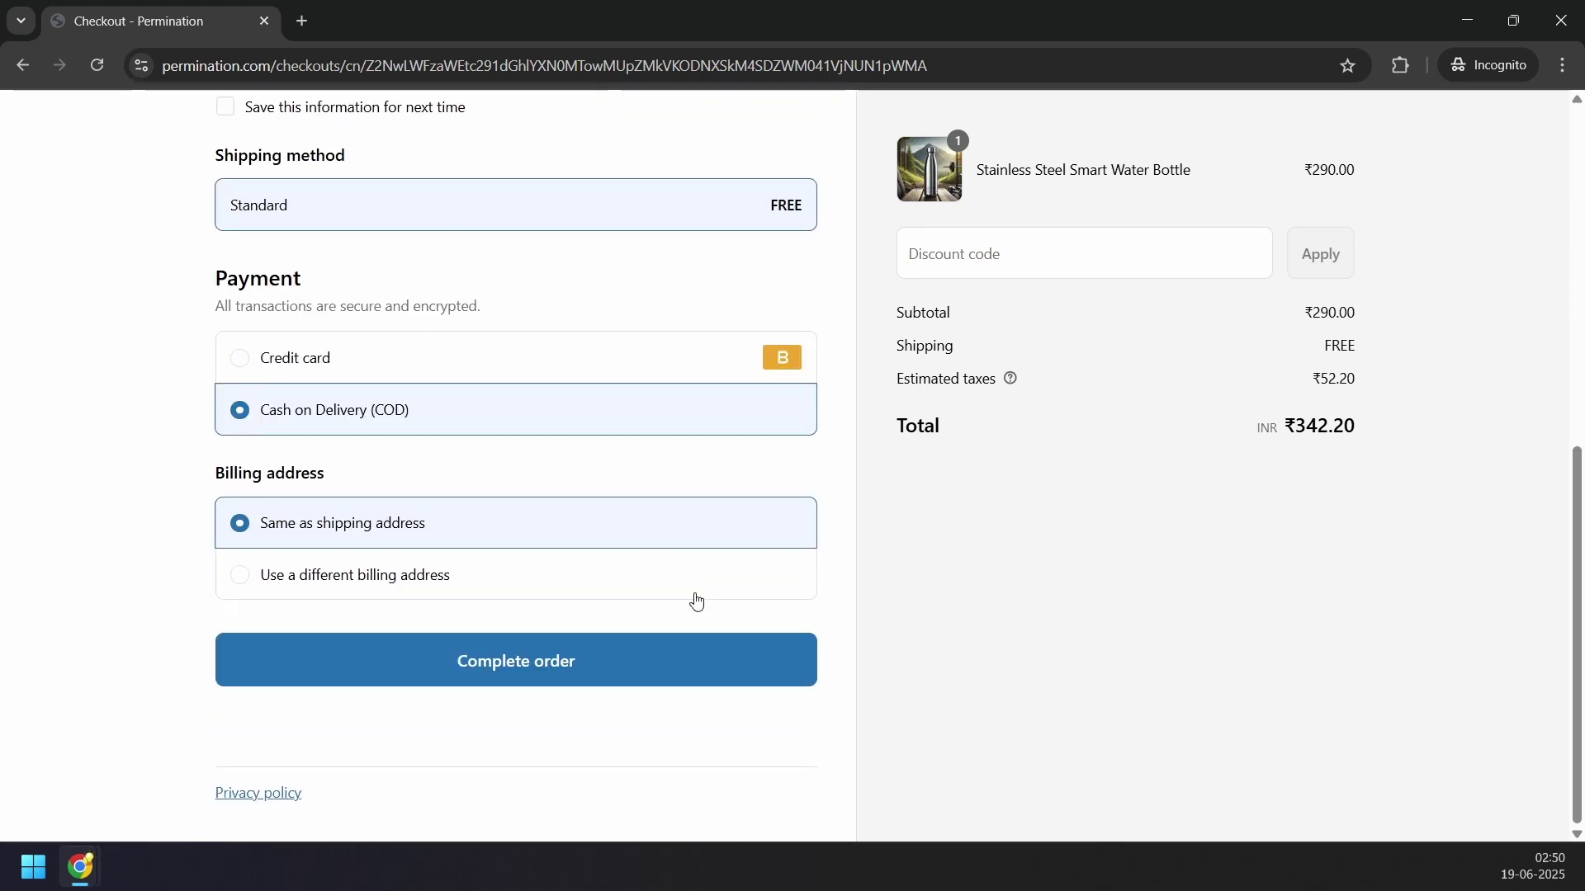
left_click(599, 654)
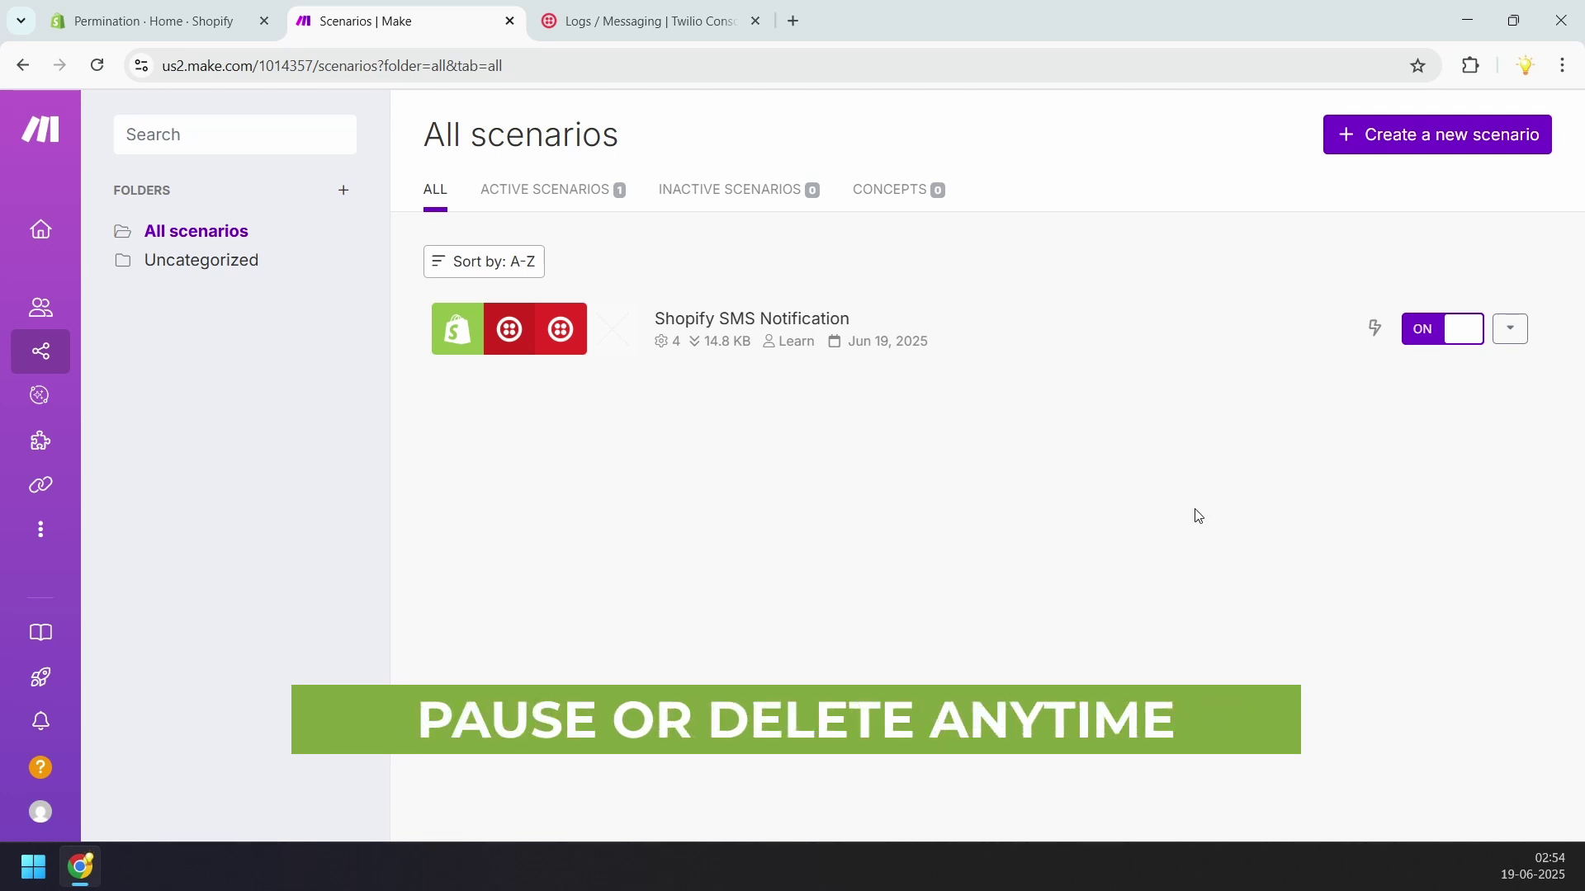
View the Shopify and Twilio connections in Make and switch to the store's Shopify admin home page
left_click(130, 488)
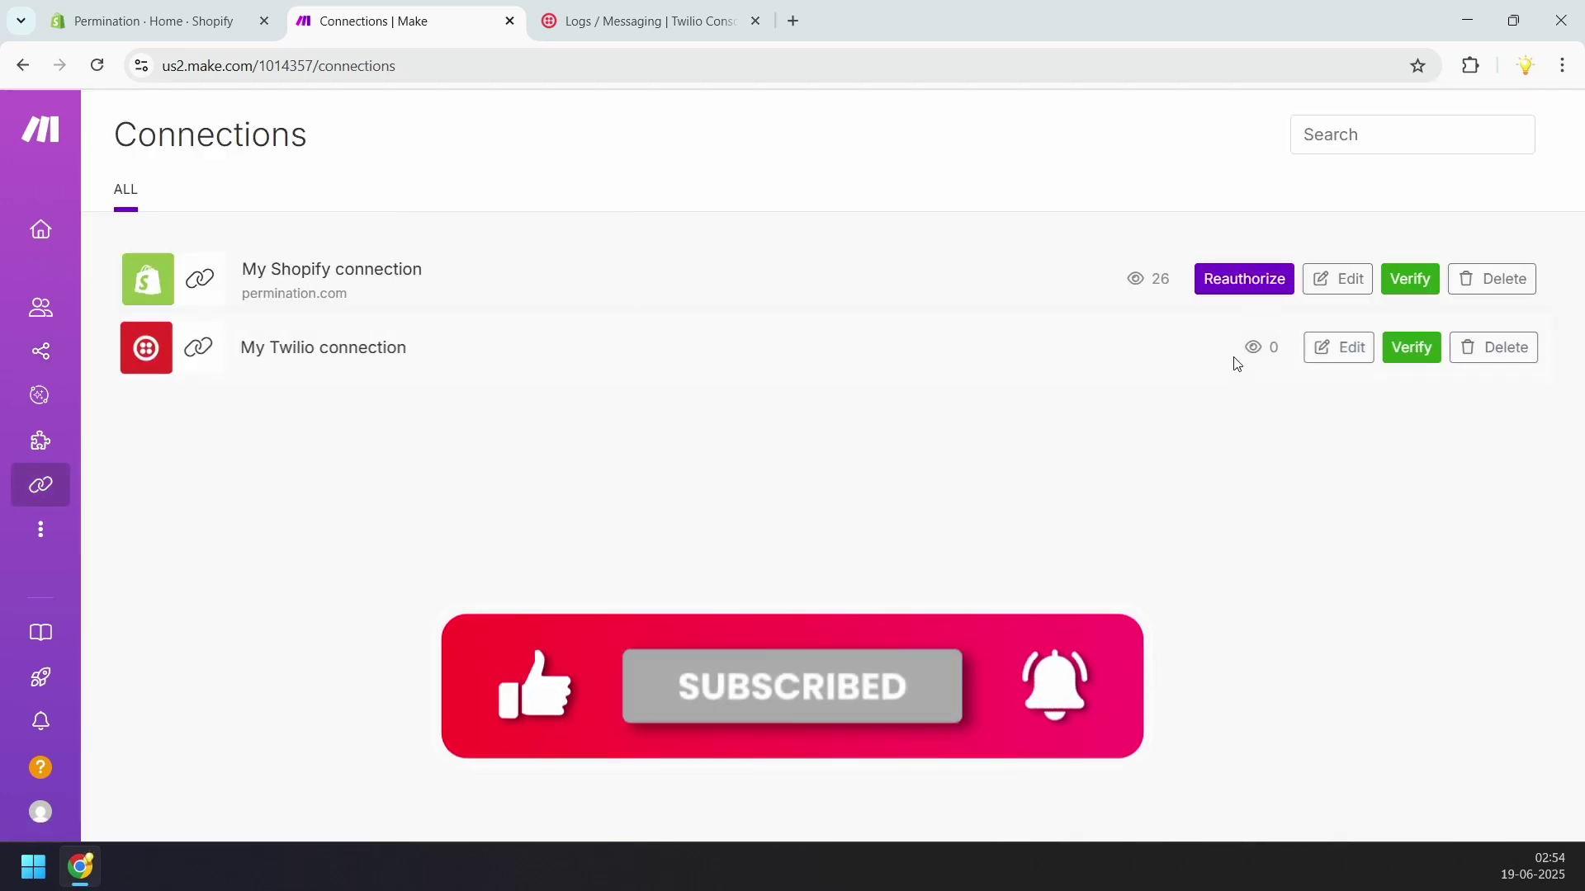
left_click(171, 7)
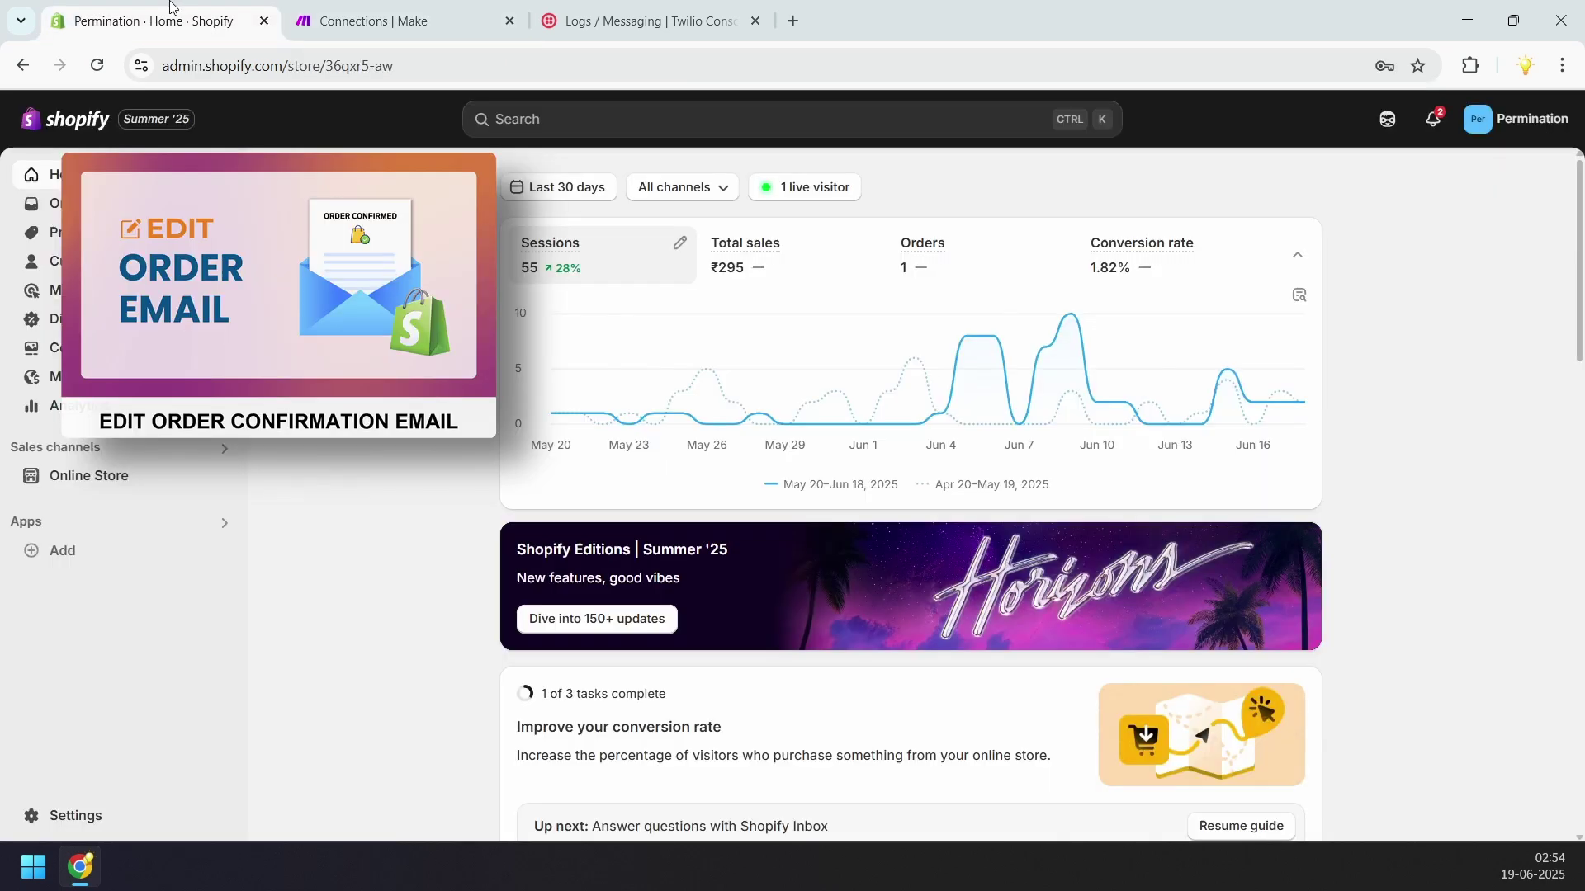